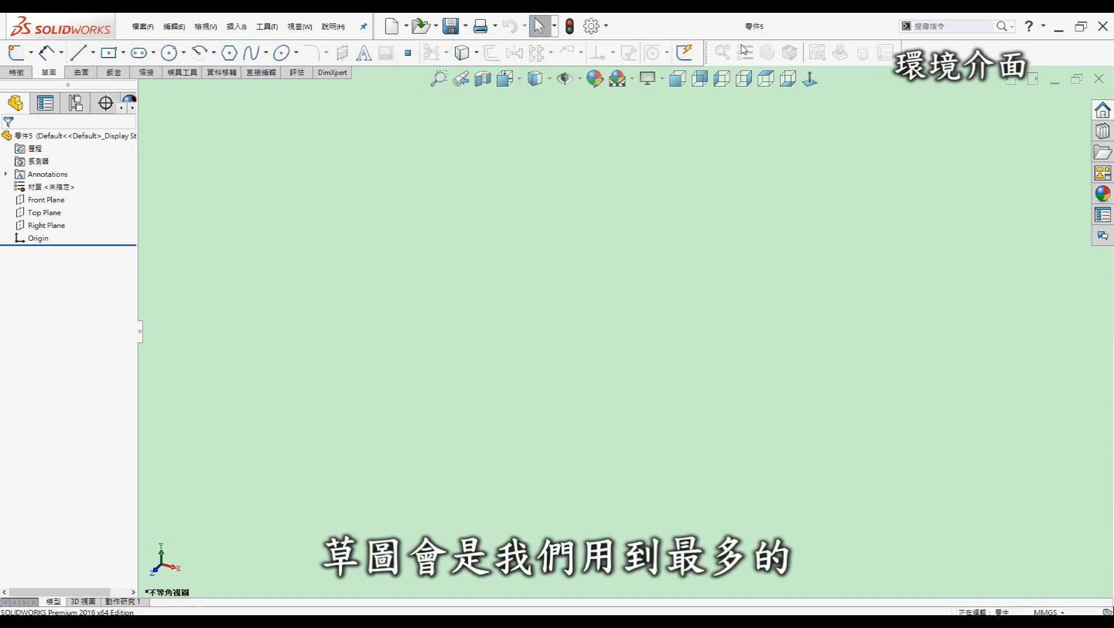
click(26, 74)
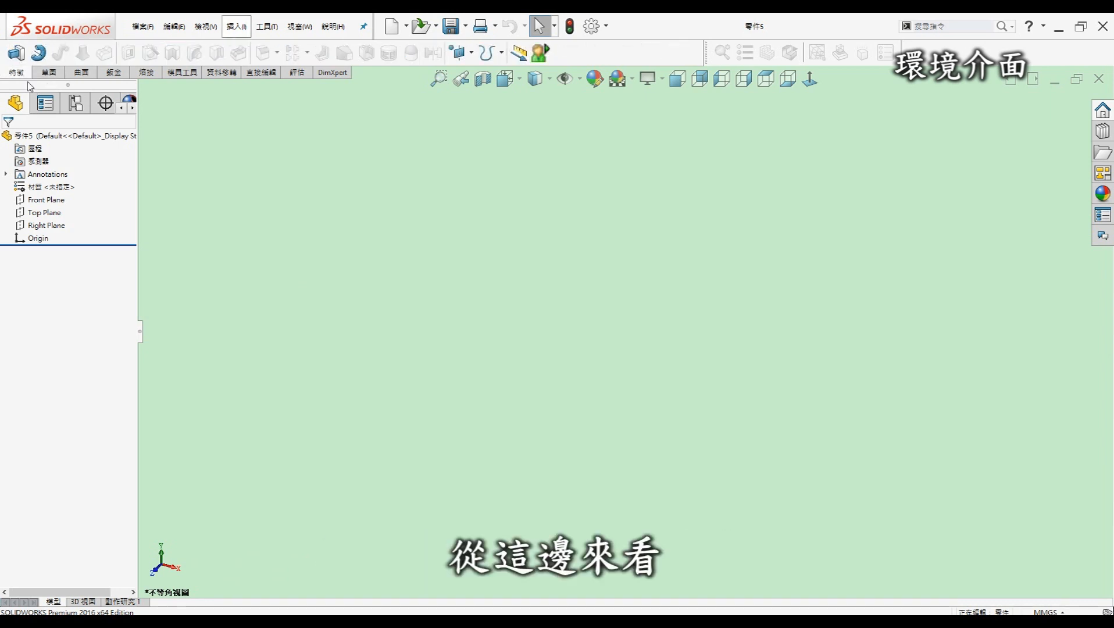
click(47, 73)
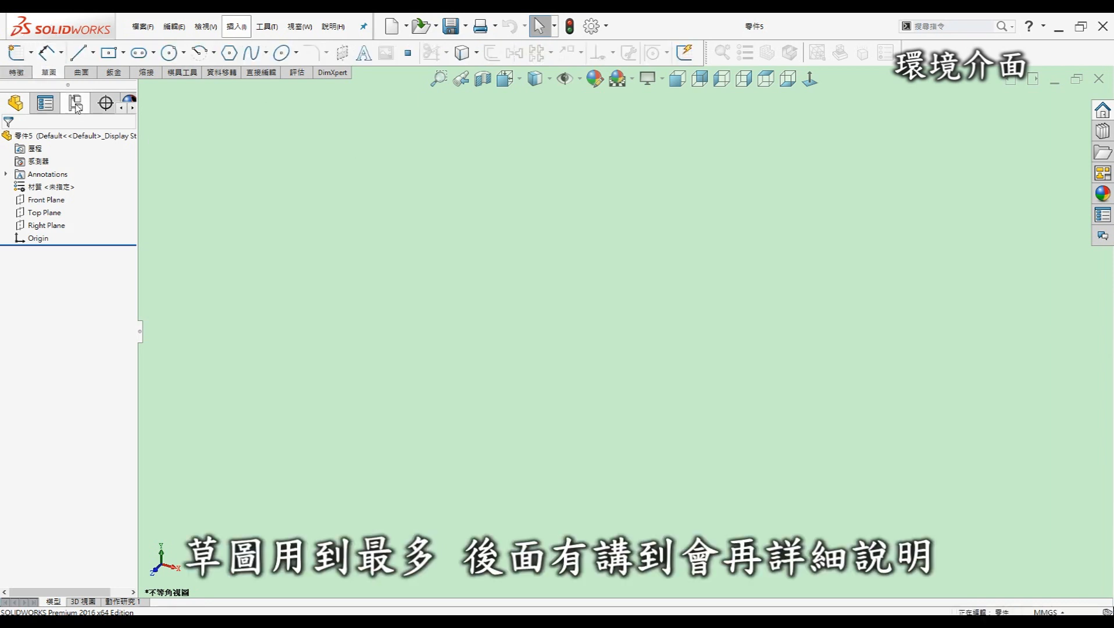
click(17, 73)
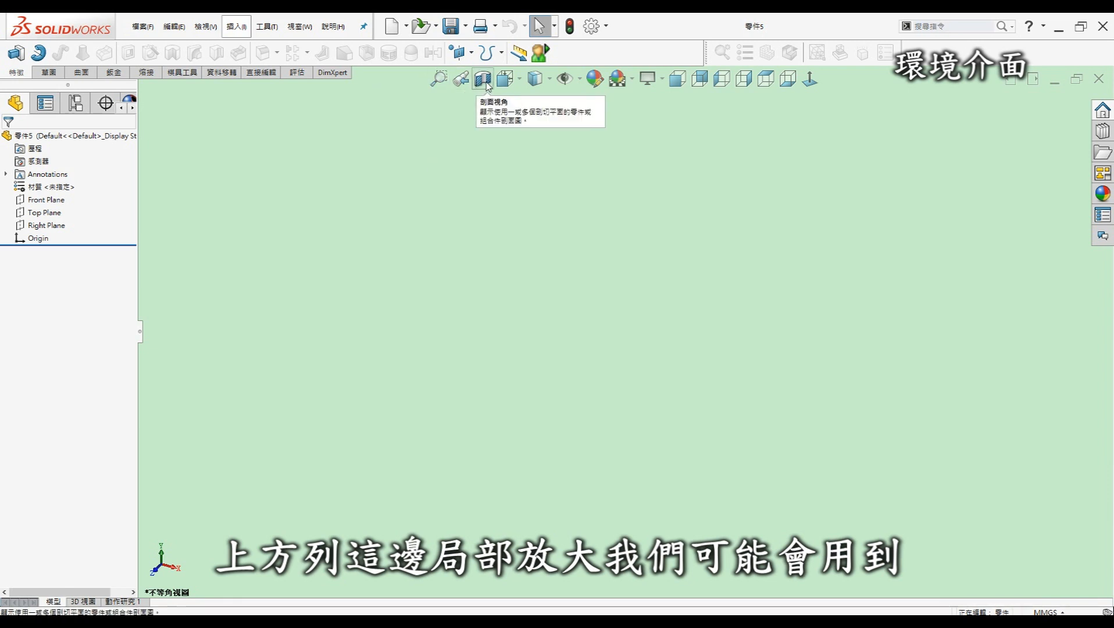
click(515, 87)
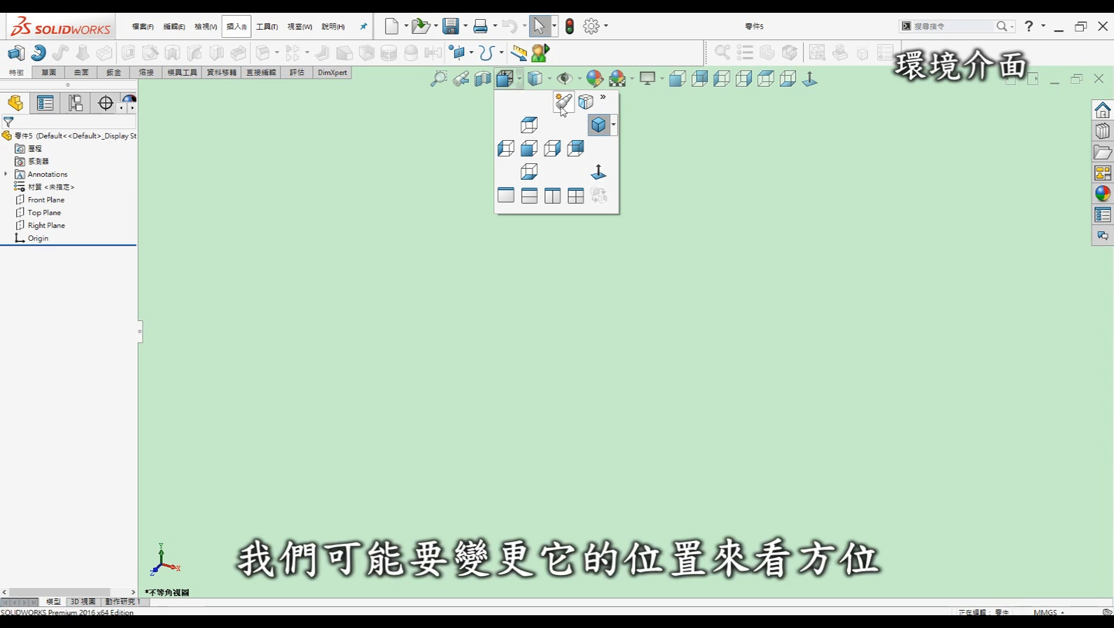
click(358, 180)
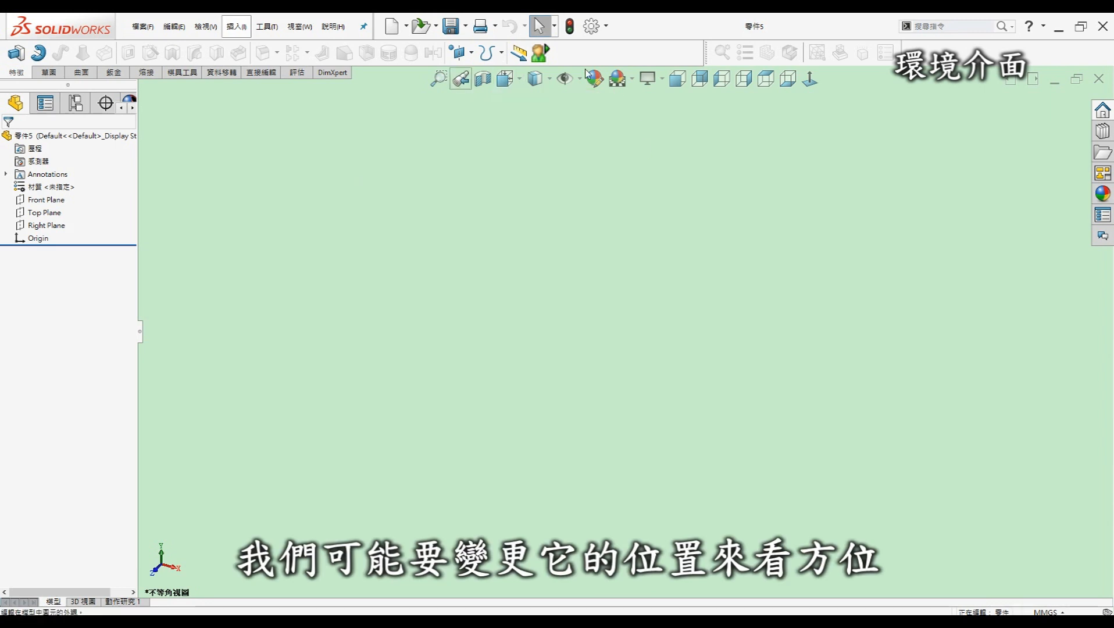
click(540, 84)
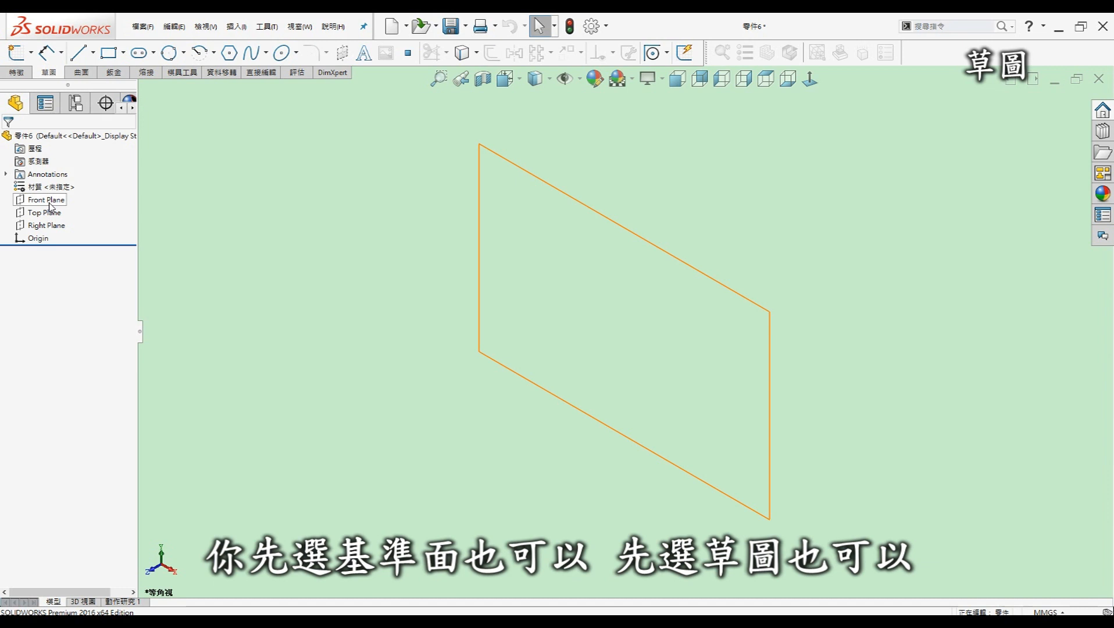
Start a sketch on the Front Plane and draw three connected lines: horizontal about 23 mm, vertical about 25 mm, and one slanting downward
click(18, 54)
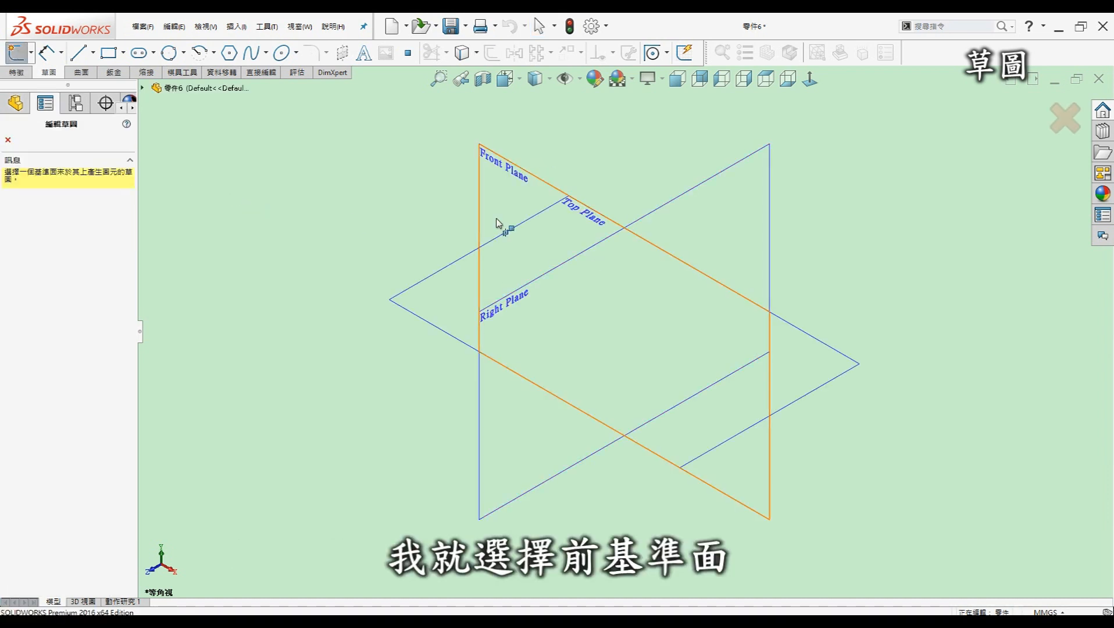
click(512, 198)
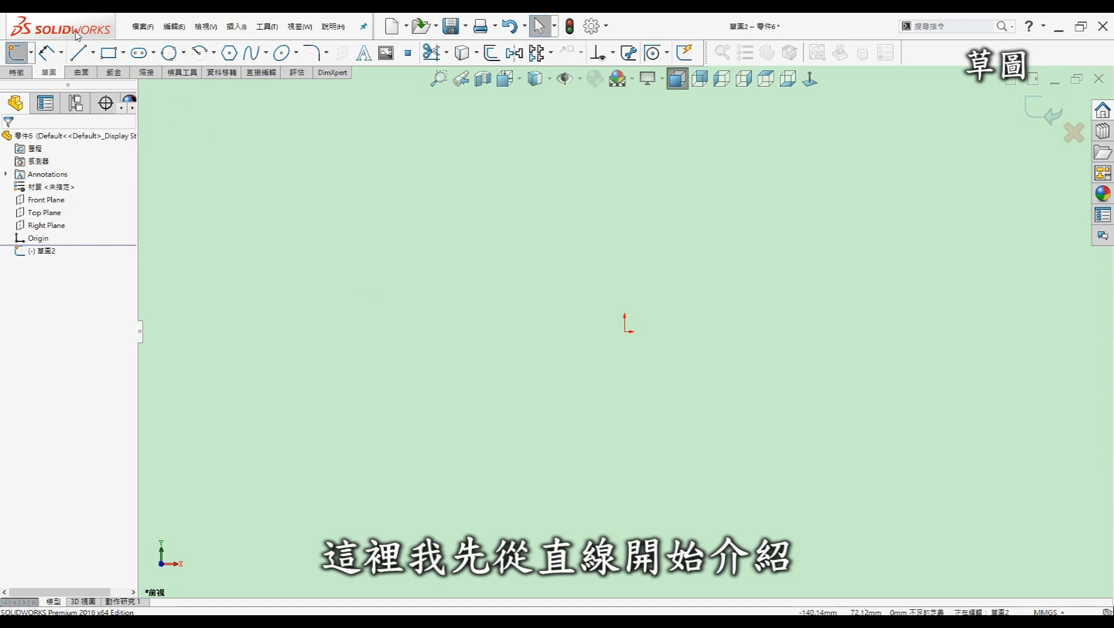
click(78, 53)
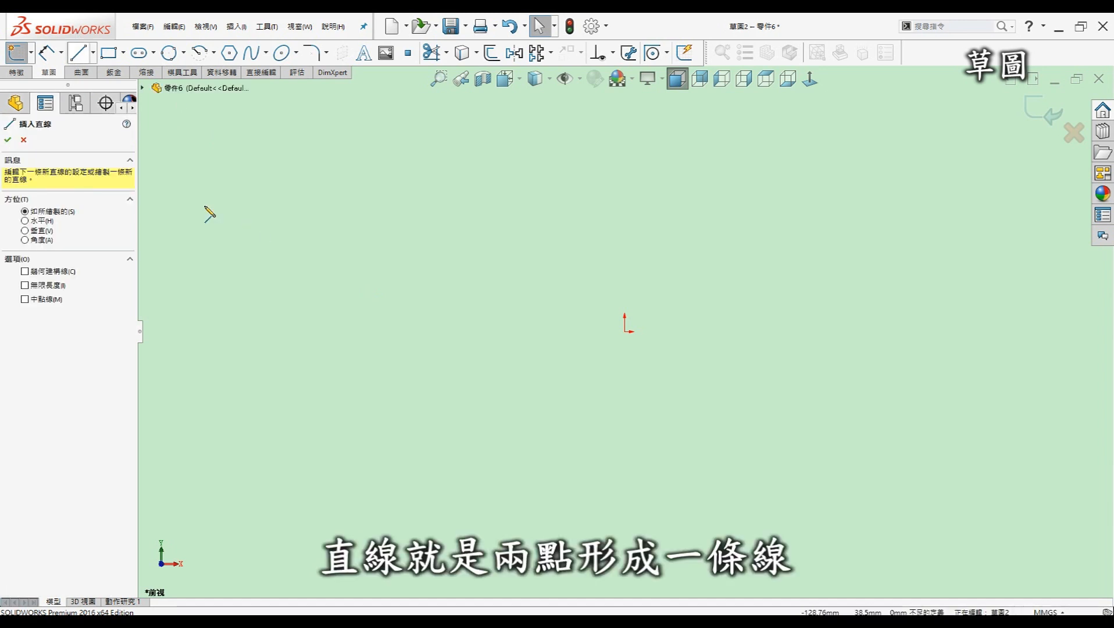
drag(208, 215, 284, 215)
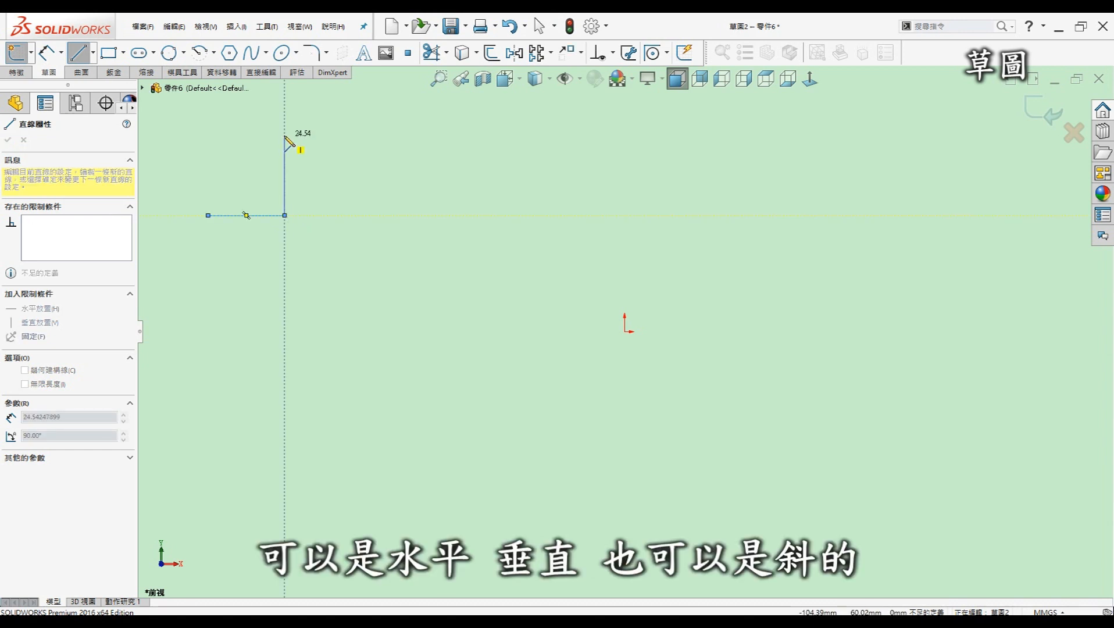
click(284, 135)
click(330, 186)
key(Escape)
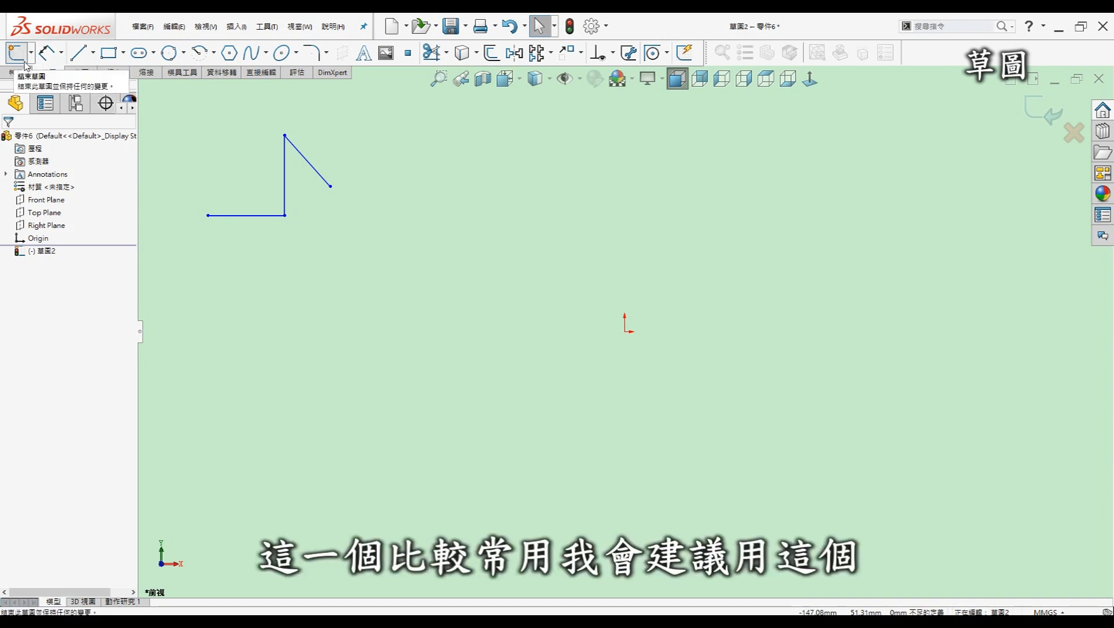
Dimension the horizontal line at 20 mm and position the dimension below it
click(47, 52)
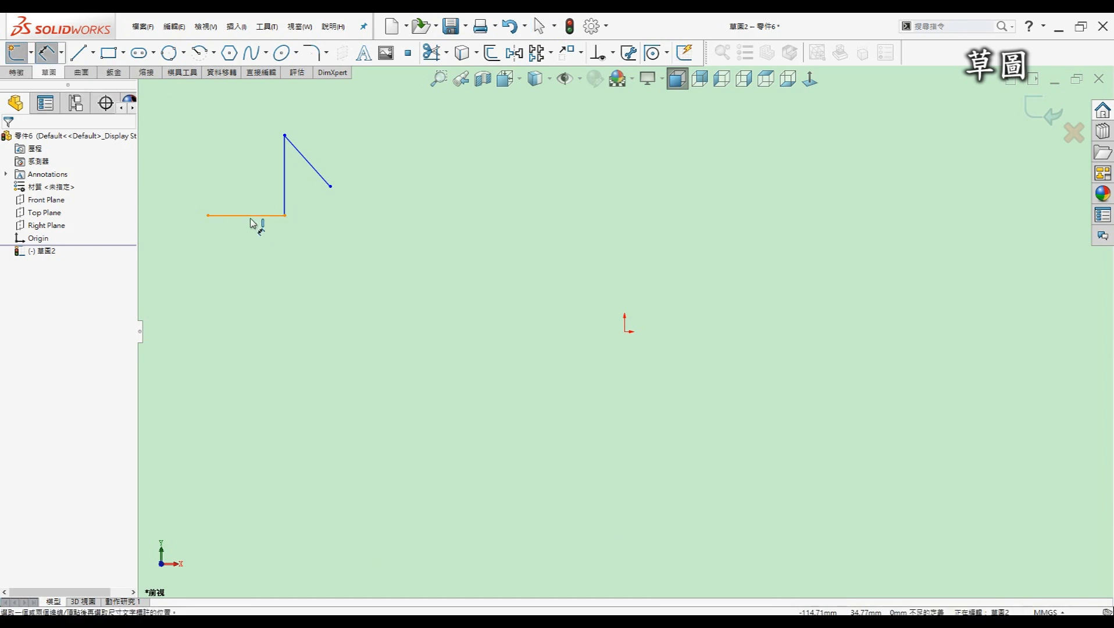
click(251, 245)
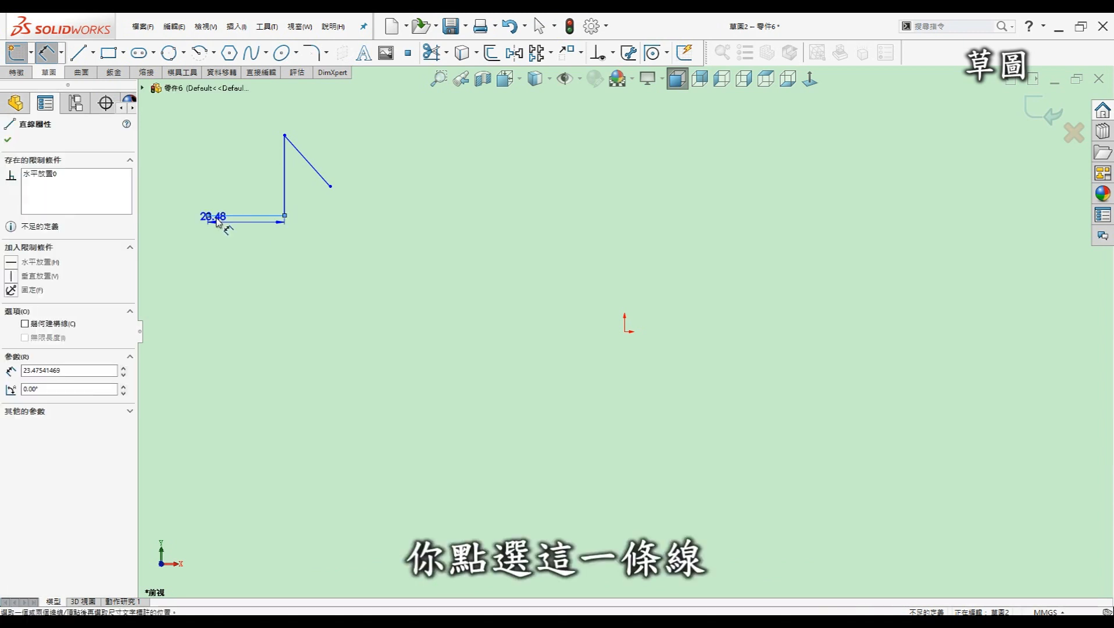
click(253, 243)
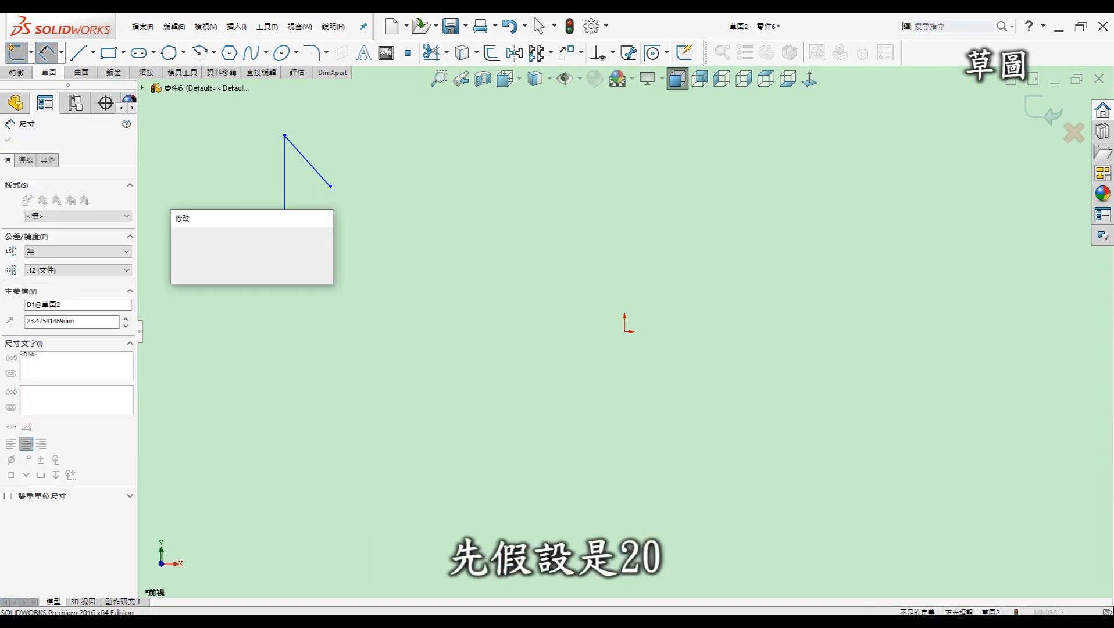
text(20)
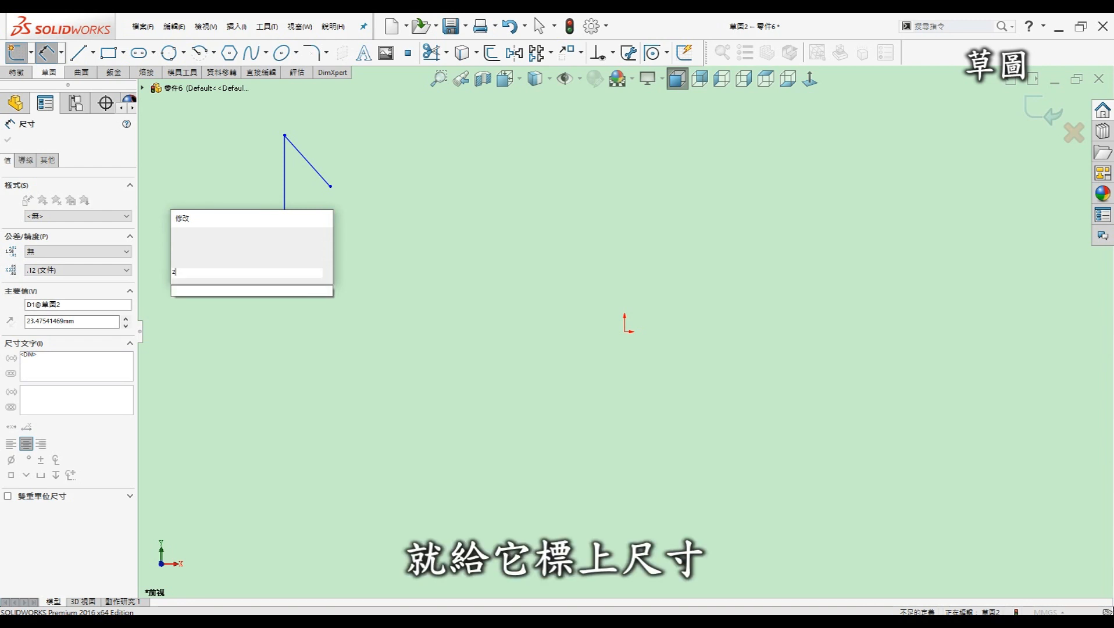
key(Return)
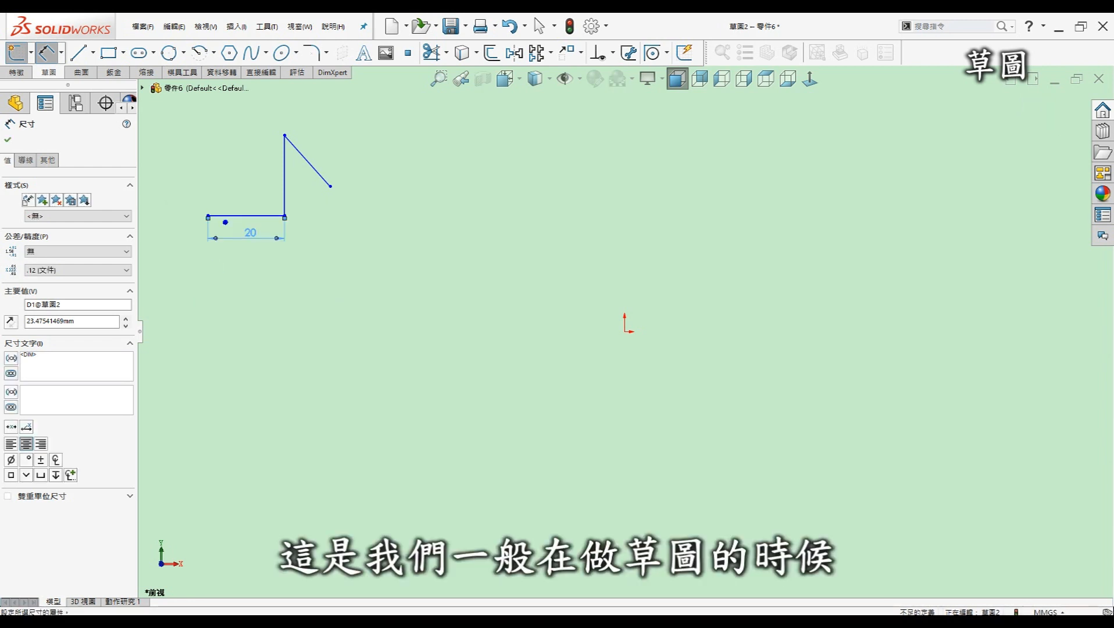
click(375, 257)
drag(249, 234, 243, 239)
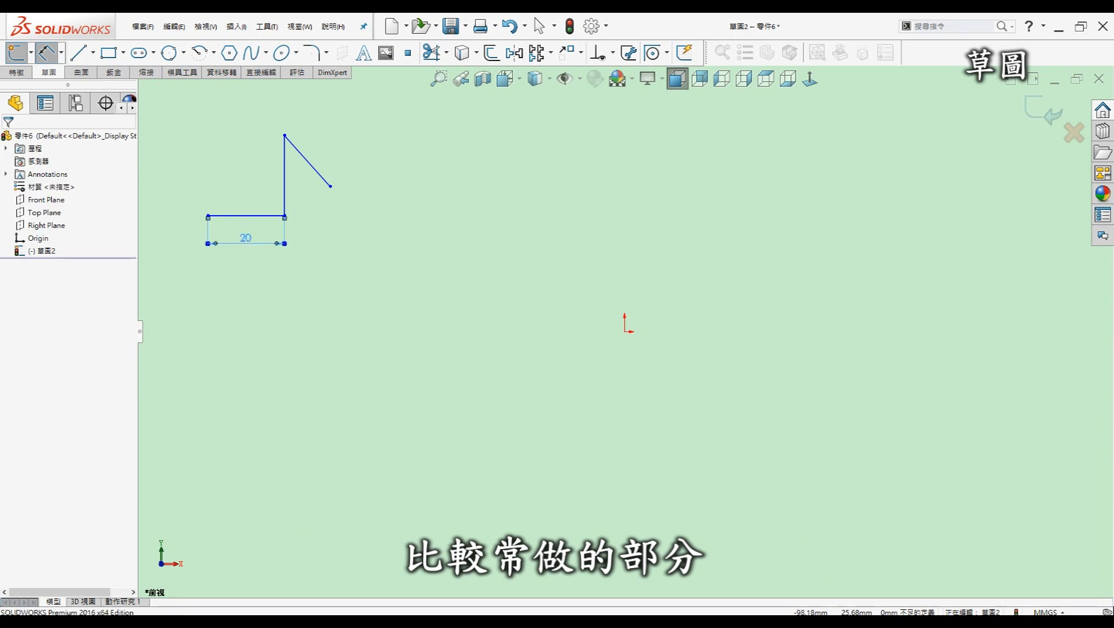
key(Escape)
key(Escape)
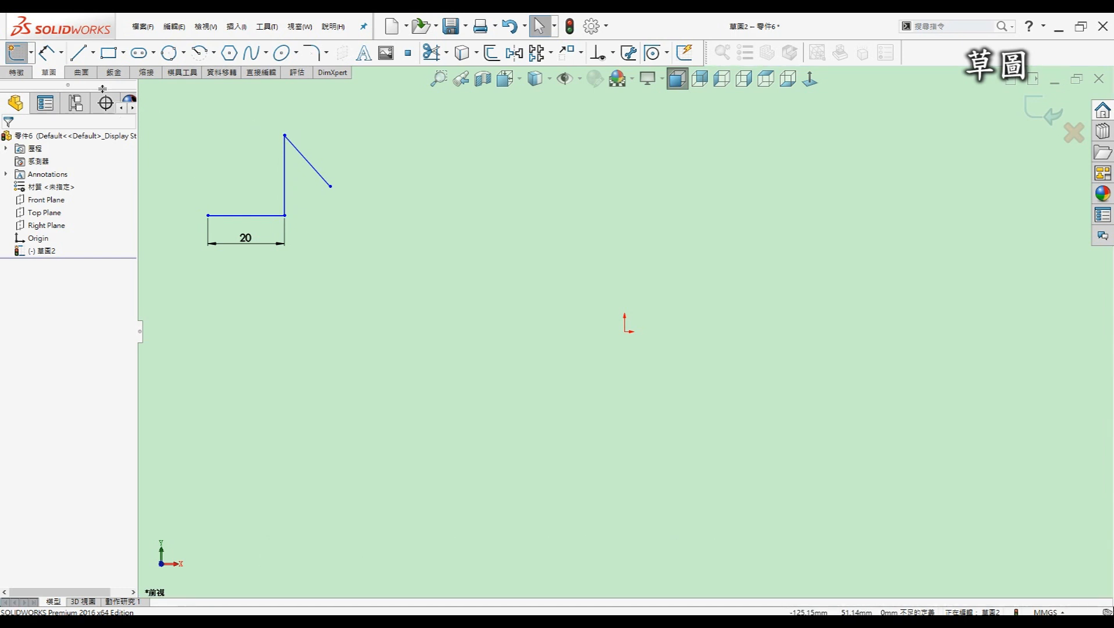
Draw a corner rectangle beside the slanted line, level with the connected lines
click(109, 53)
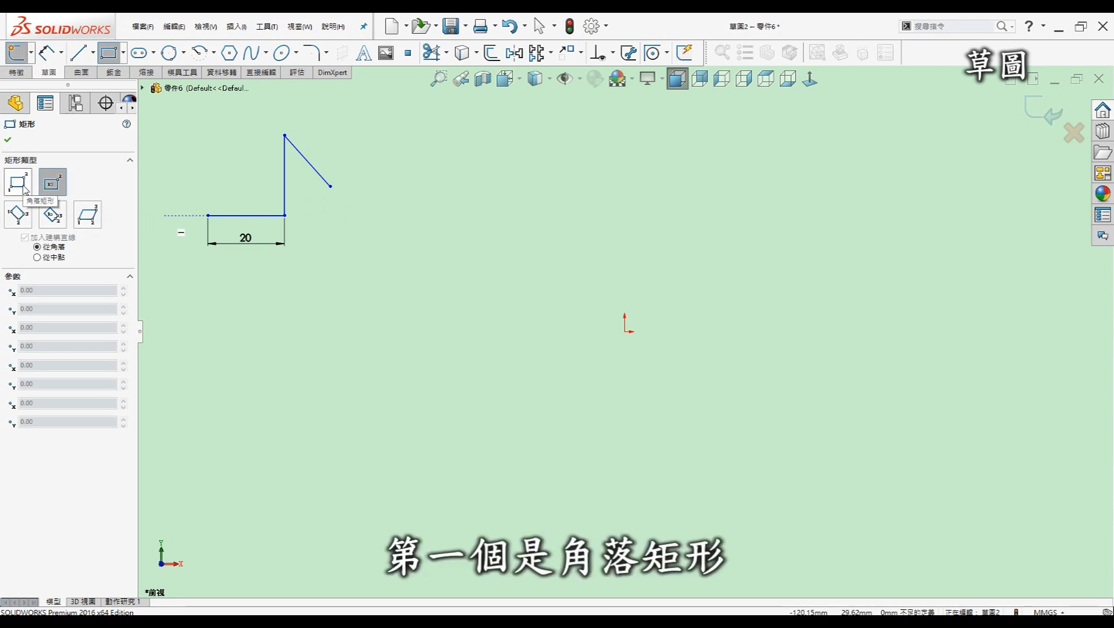
click(378, 149)
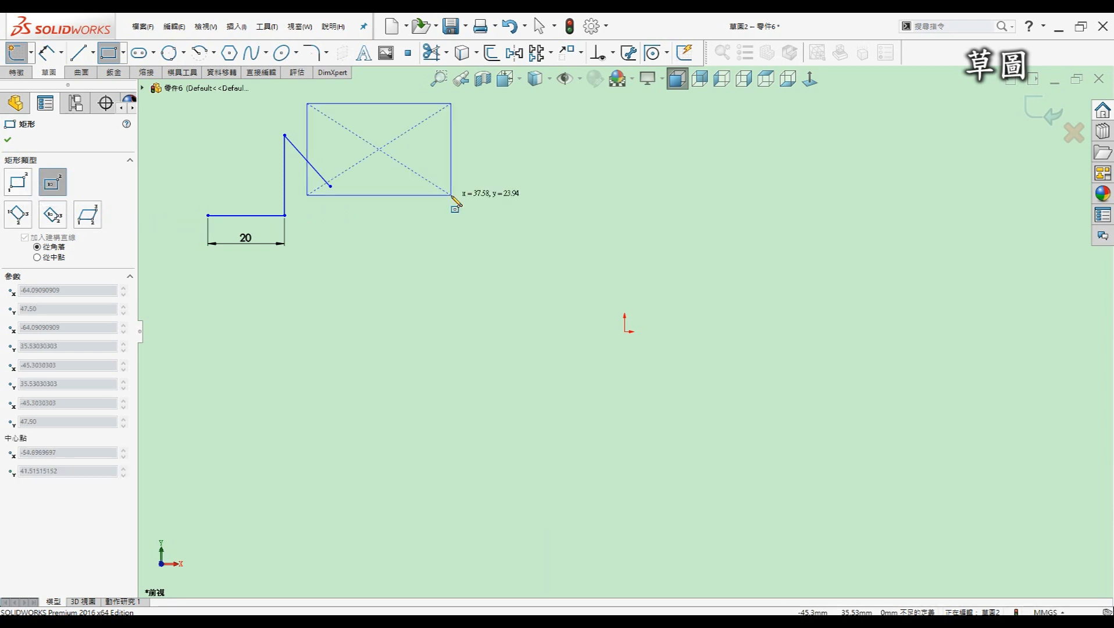
click(18, 182)
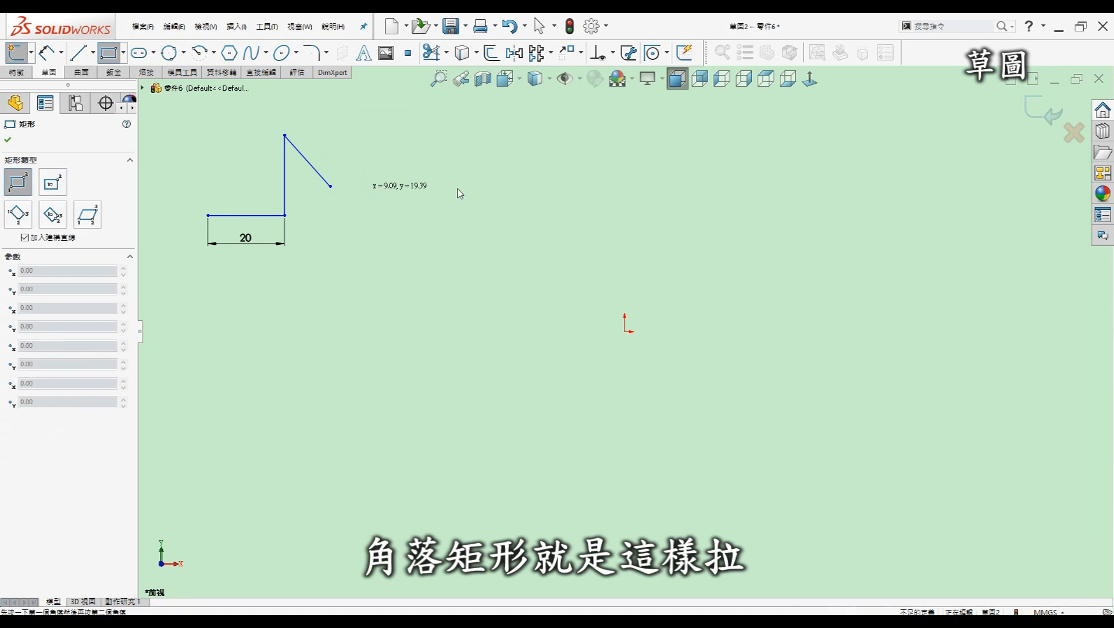
click(372, 214)
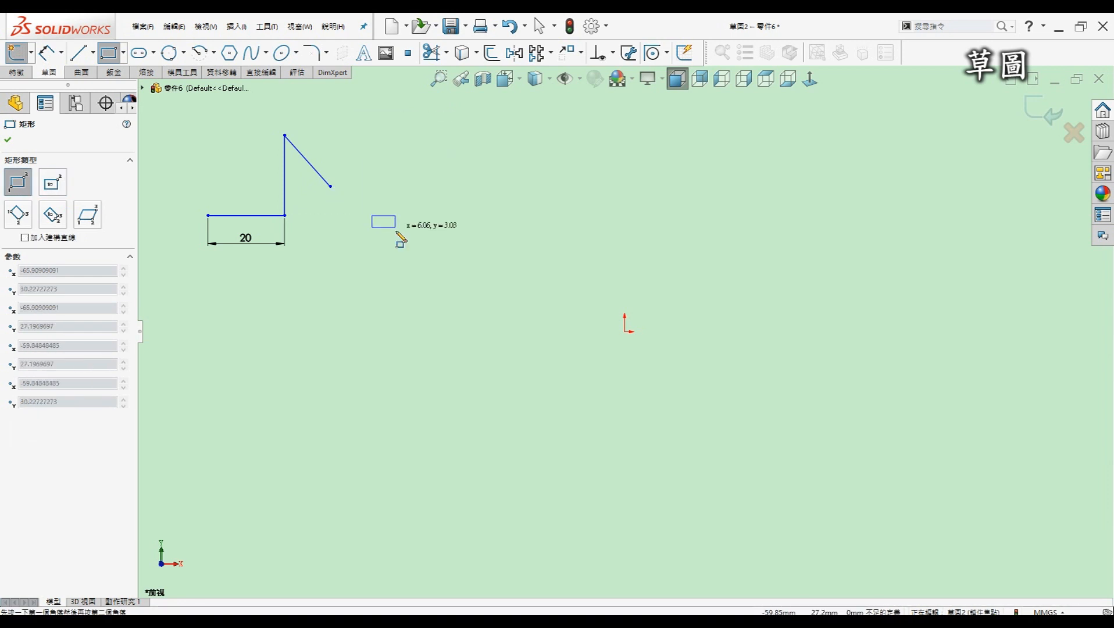
click(437, 142)
key(Escape)
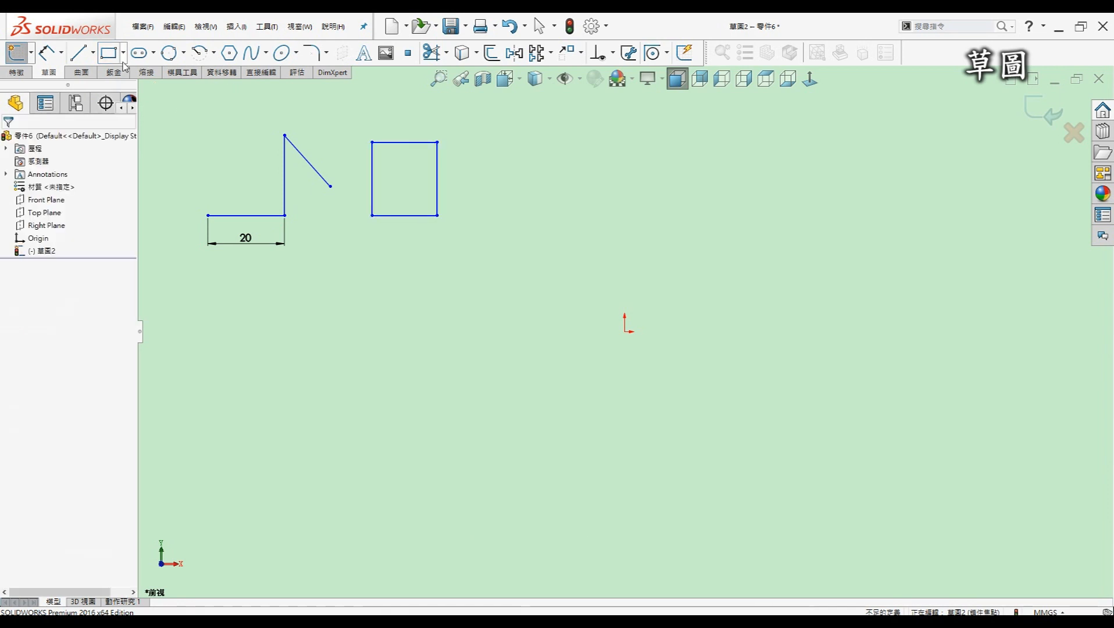
Draw a center rectangle about 26 by 24 mm centred on the origin
click(123, 53)
click(132, 85)
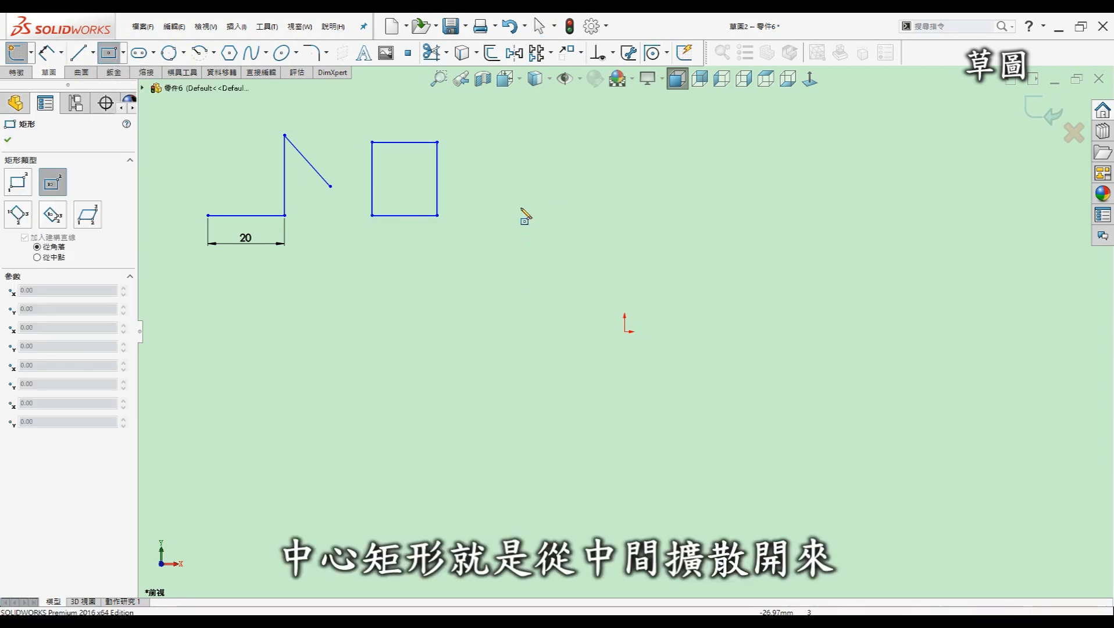
click(508, 193)
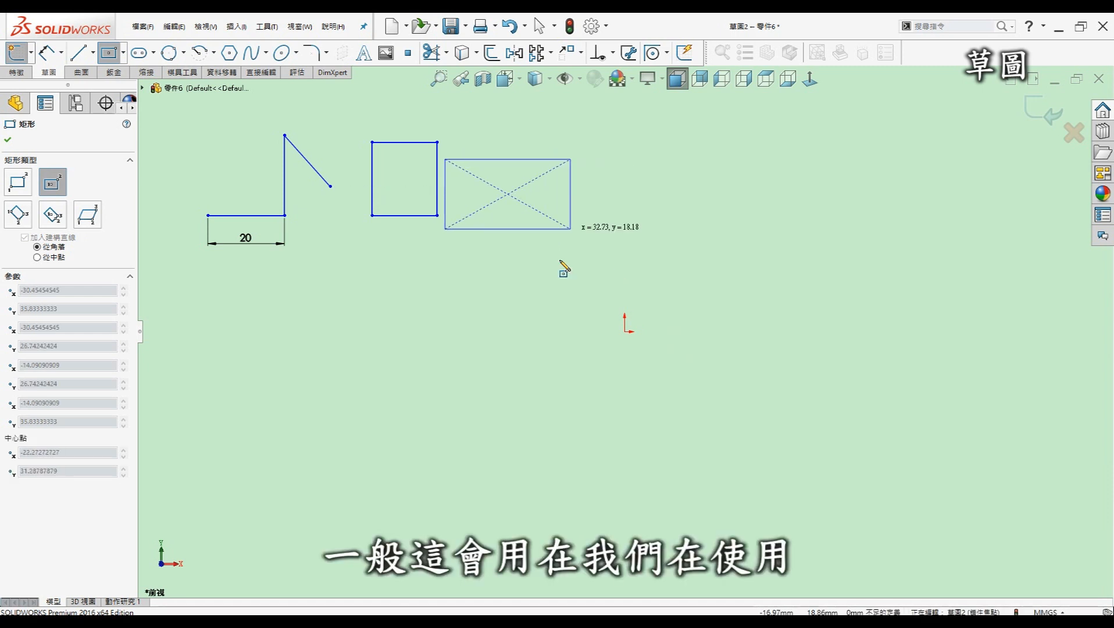
key(Escape)
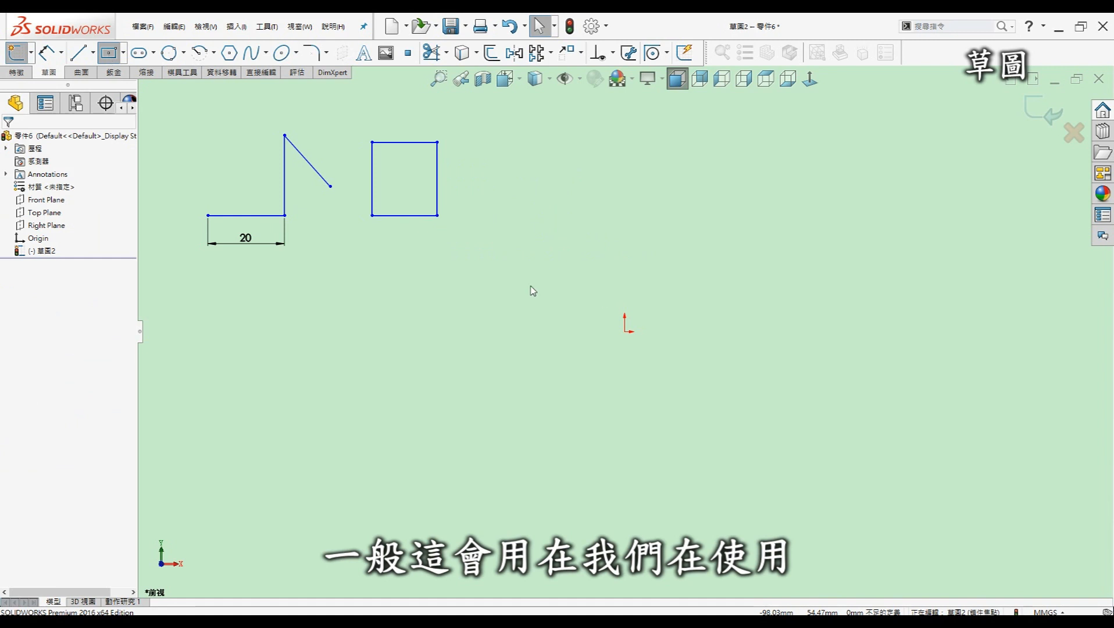
key(Return)
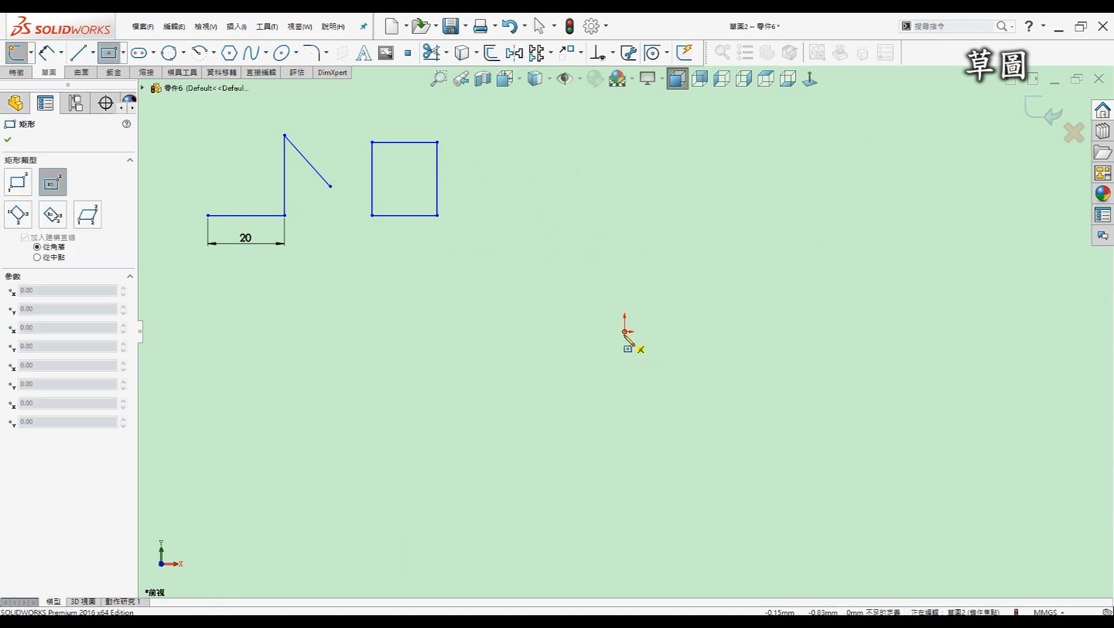
click(625, 332)
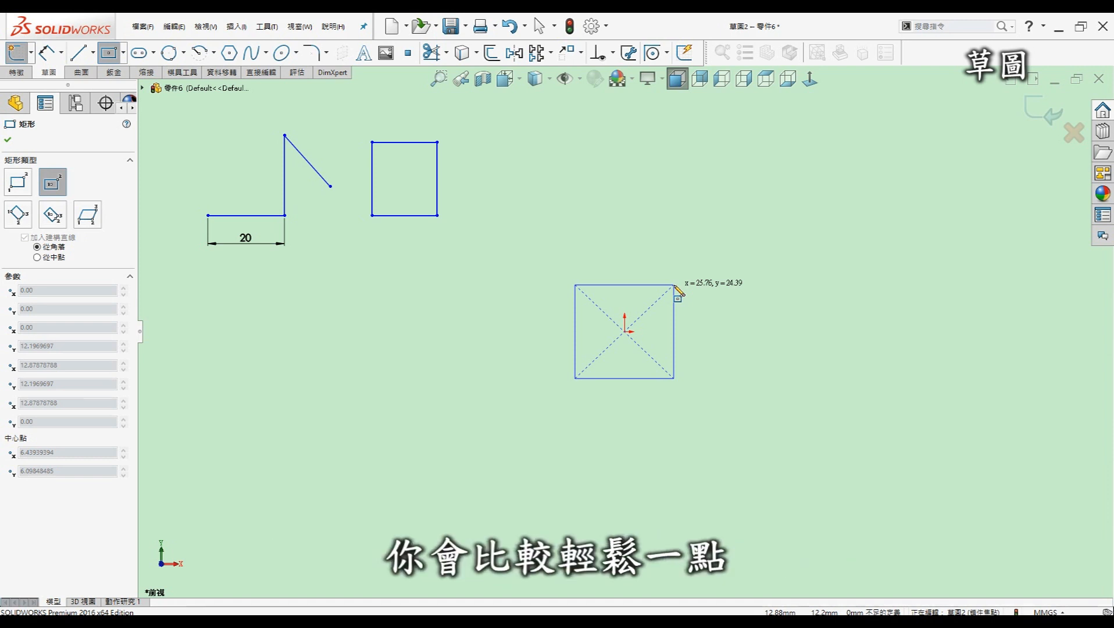
click(674, 285)
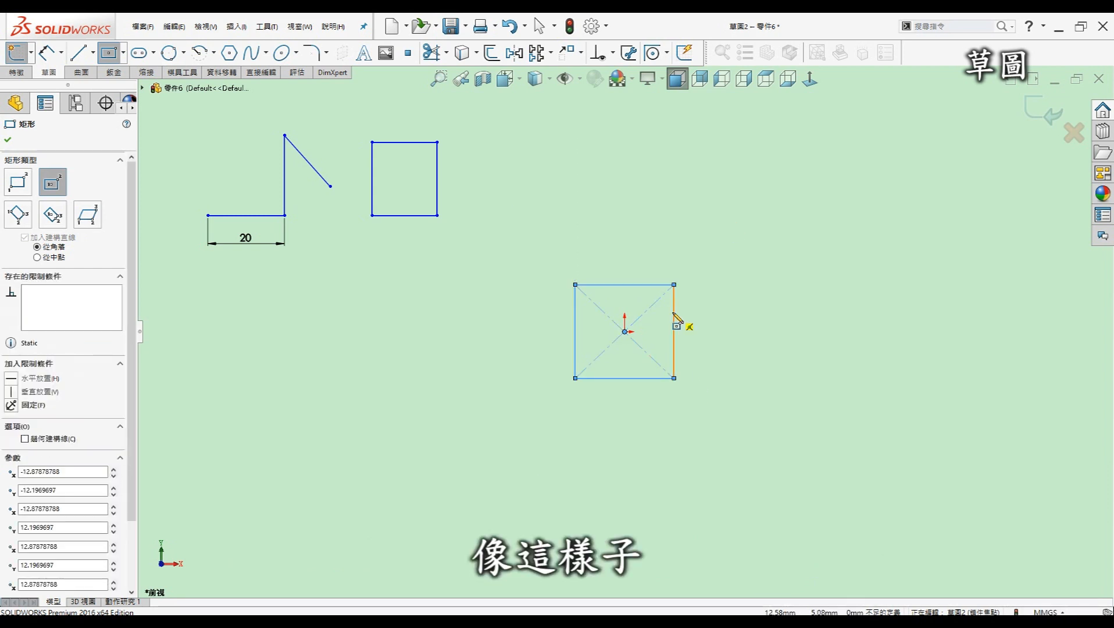
key(Escape)
Dimension the height of the rectangle around the origin at 20 mm
click(47, 54)
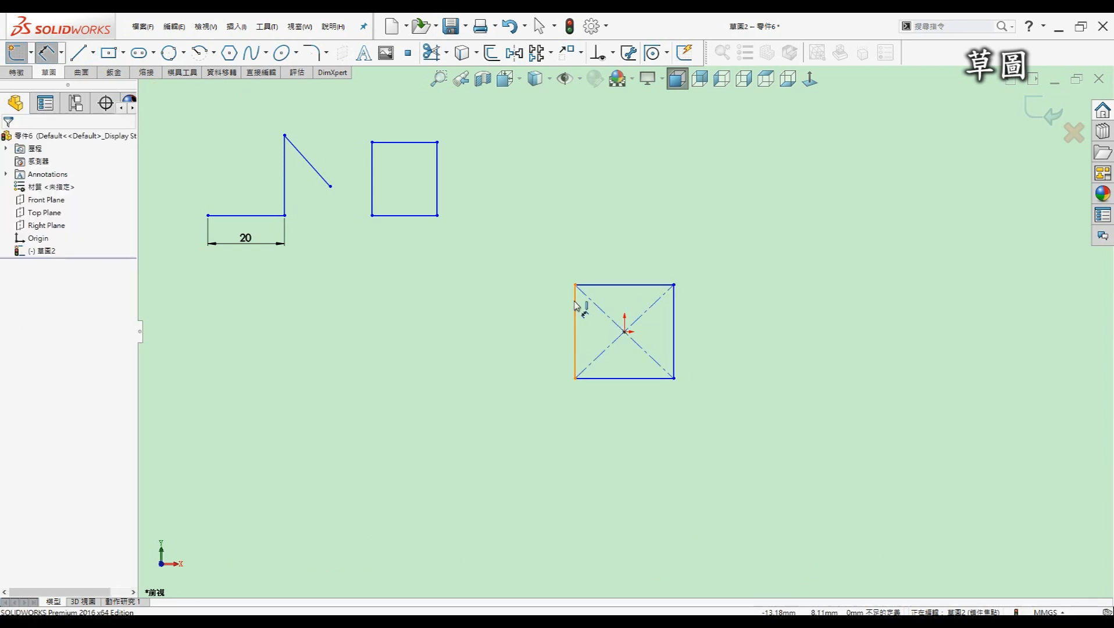
click(563, 319)
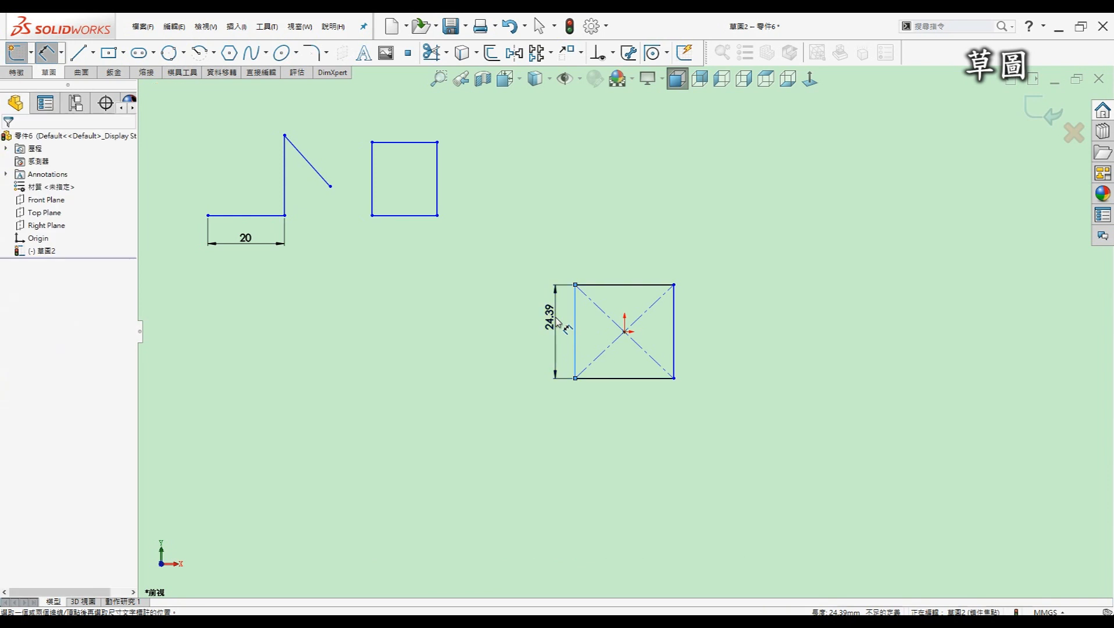
click(558, 321)
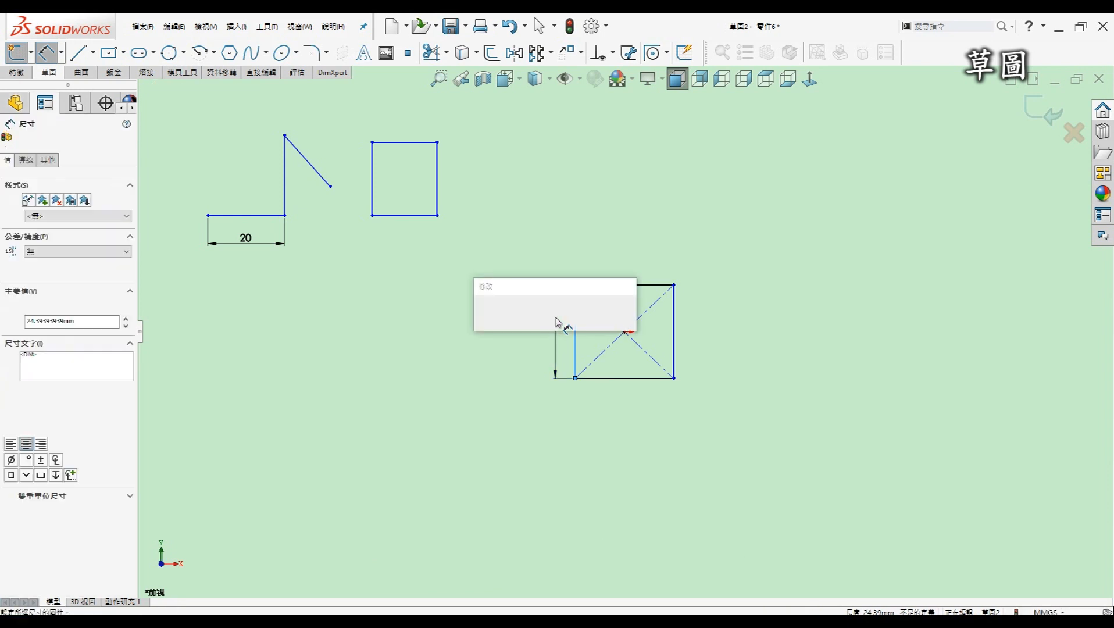
text(2)
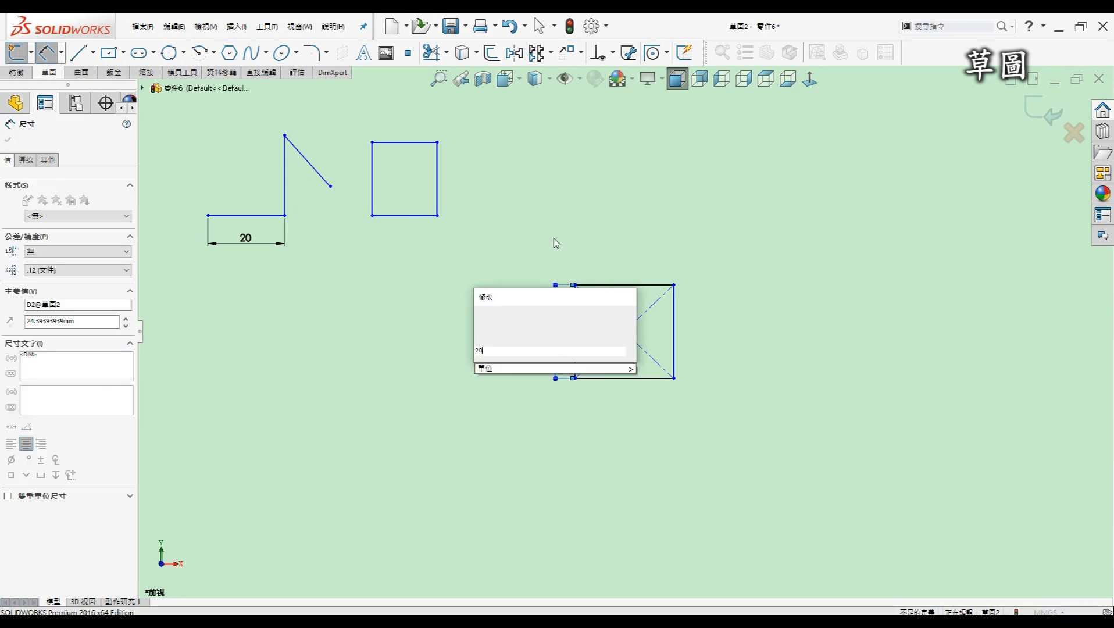
text(0)
key(Return)
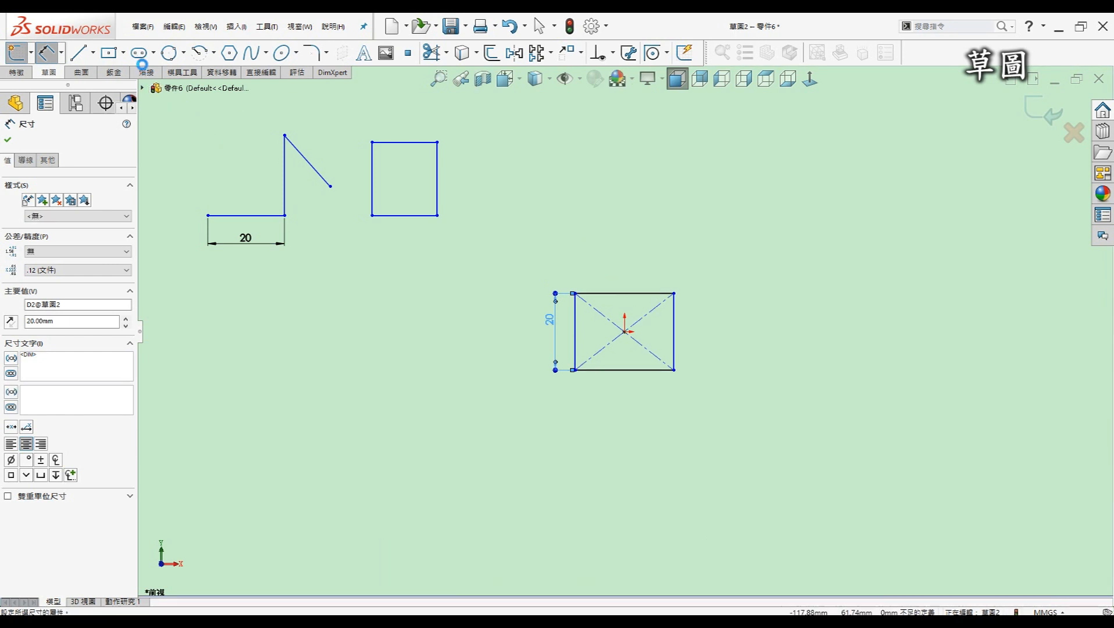
Draw a horizontal straight slot beside the corner rectangle, about 16 mm between arc centres and 9 mm wide
click(139, 54)
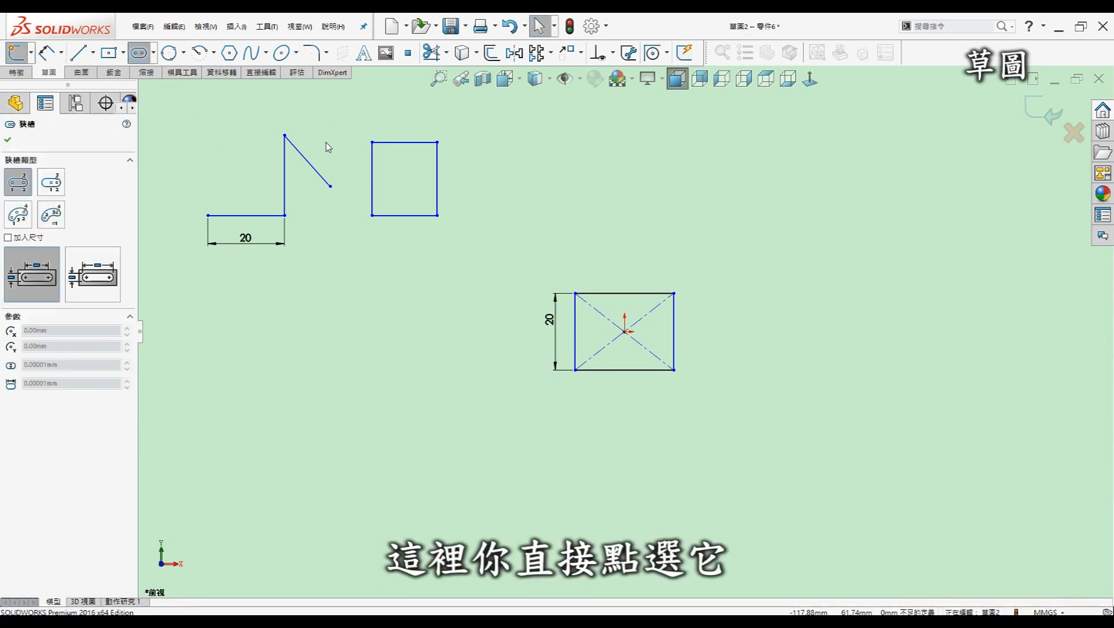
click(516, 190)
click(580, 190)
click(596, 207)
Draw a vertical slot about 12.6 mm between centres and 8.8 mm wide, plus a slanted slot just to its right
click(677, 190)
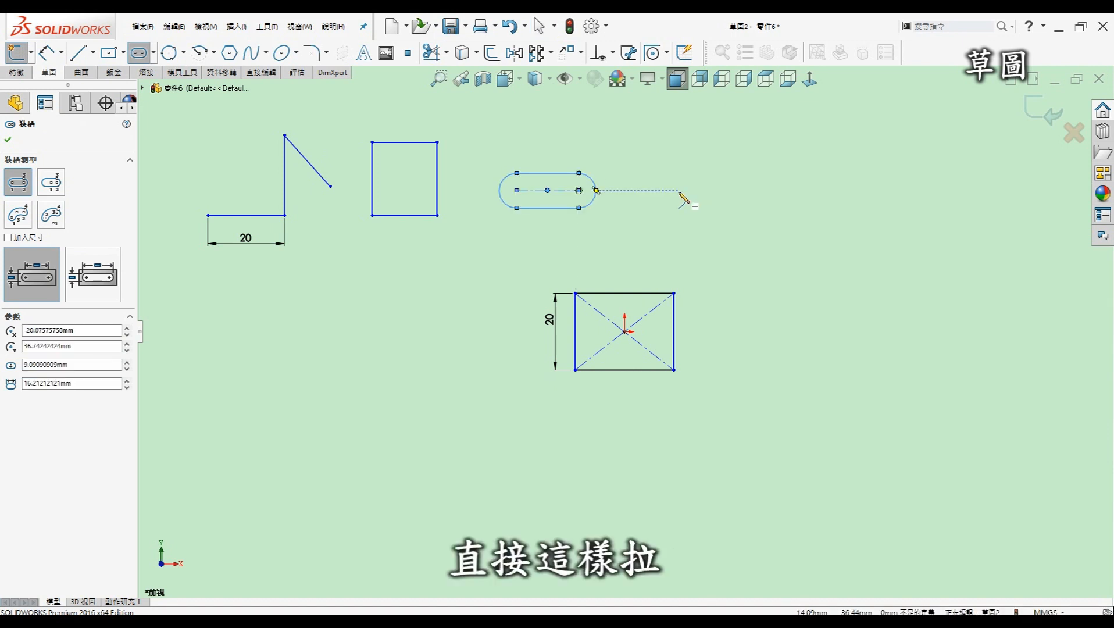
click(678, 142)
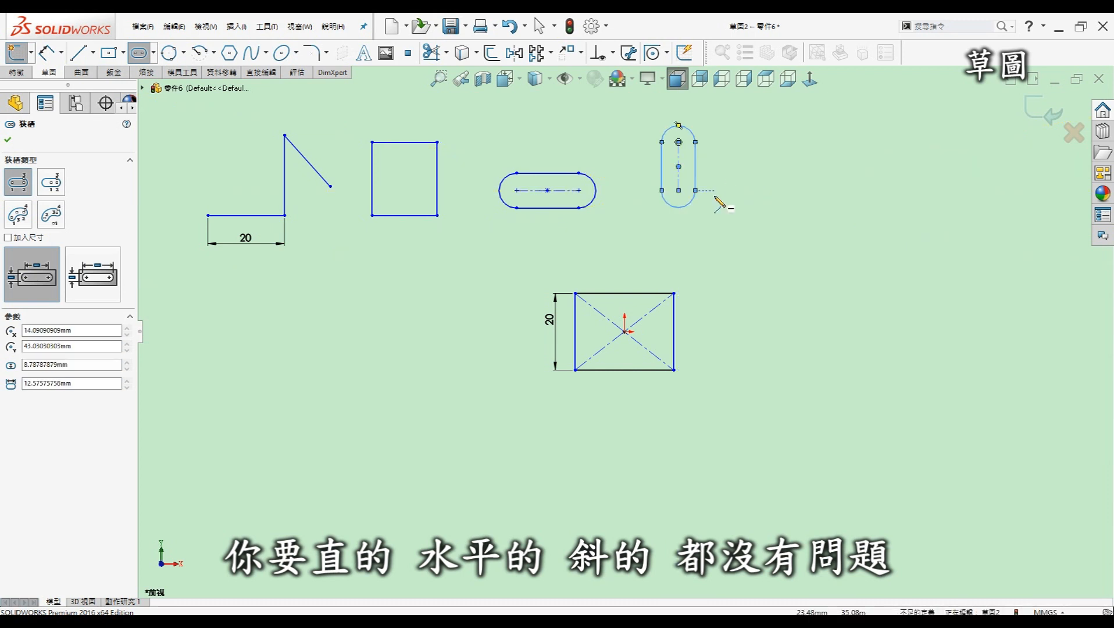
click(735, 202)
click(735, 201)
click(767, 192)
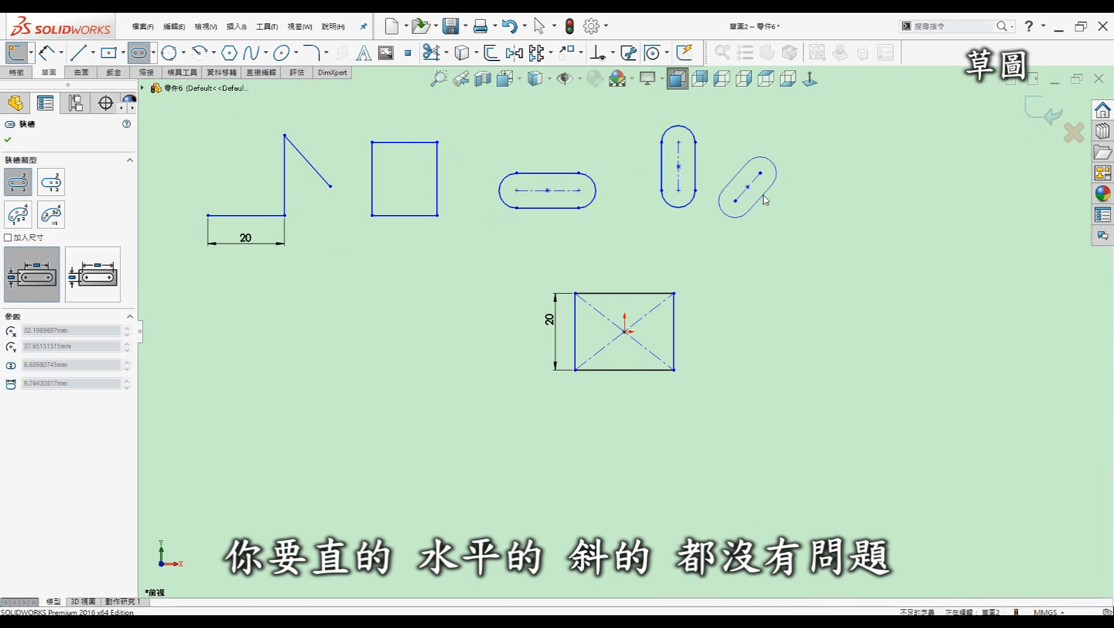
key(Escape)
Draw a center-point circle with a radius of about 6.8 mm to the right of the slanted slot
click(184, 54)
click(188, 69)
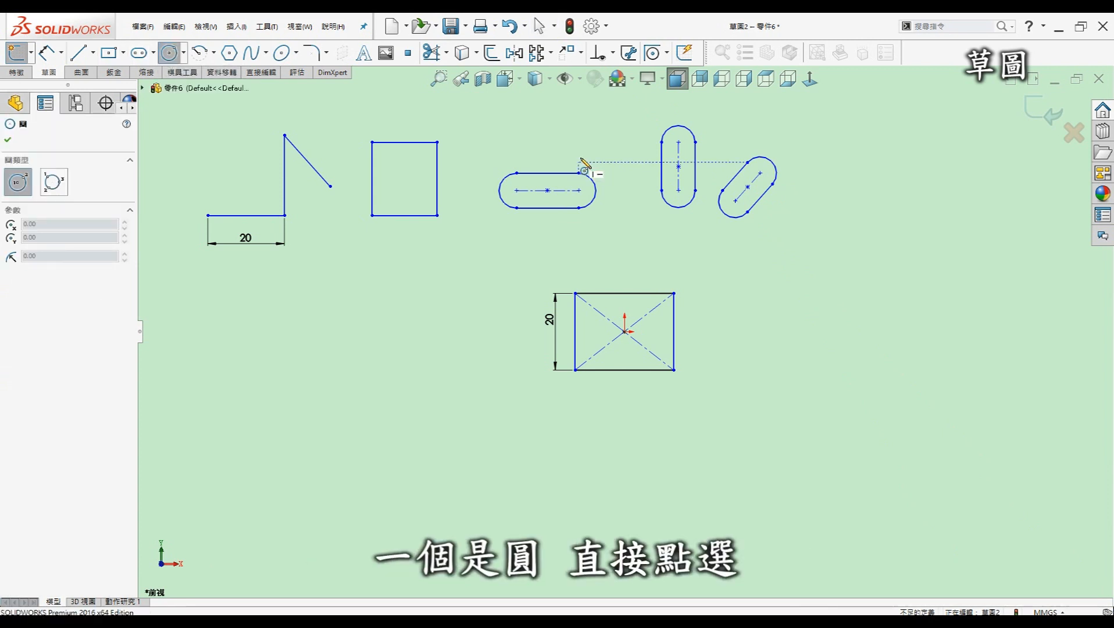
key(Escape)
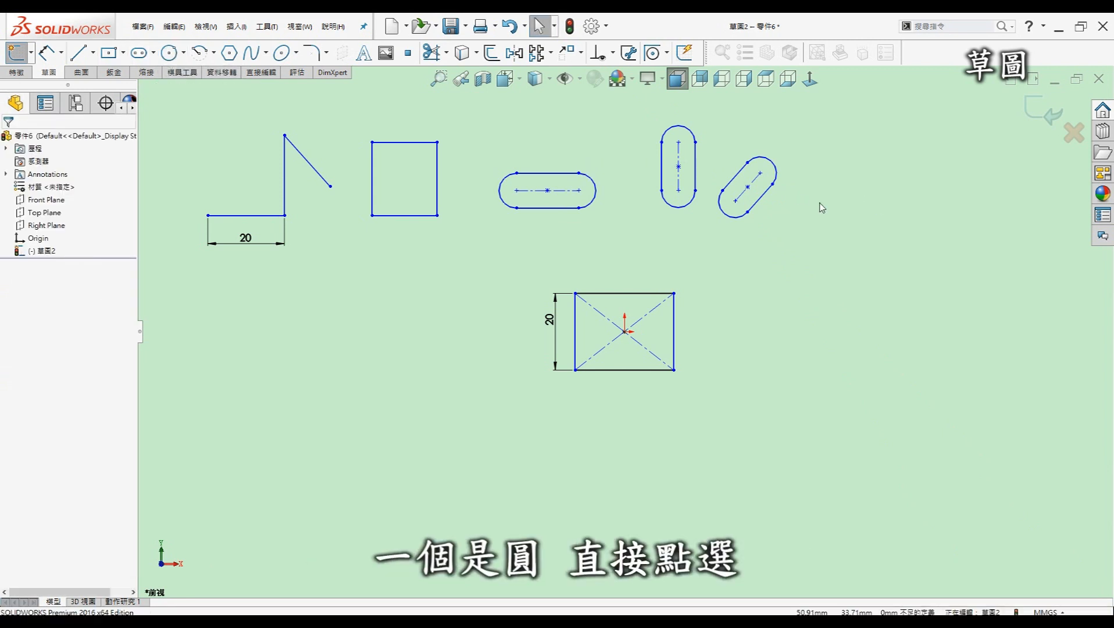
key(Return)
click(853, 184)
click(881, 185)
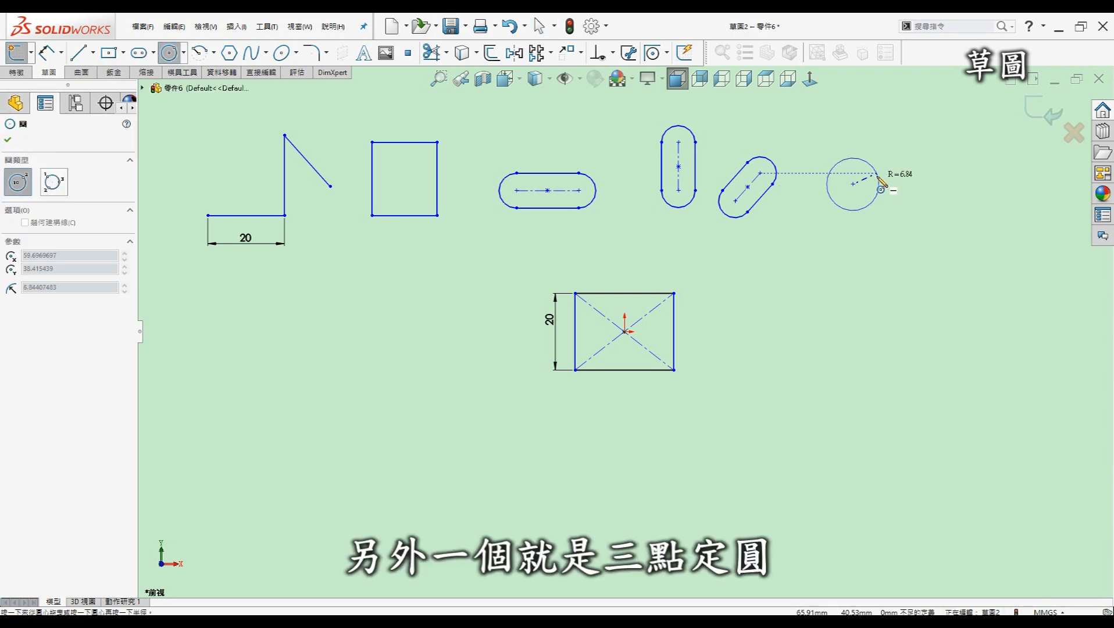
key(Escape)
Draw a three-point circle with a radius of about 7.4 mm to the right of the first circle
click(183, 53)
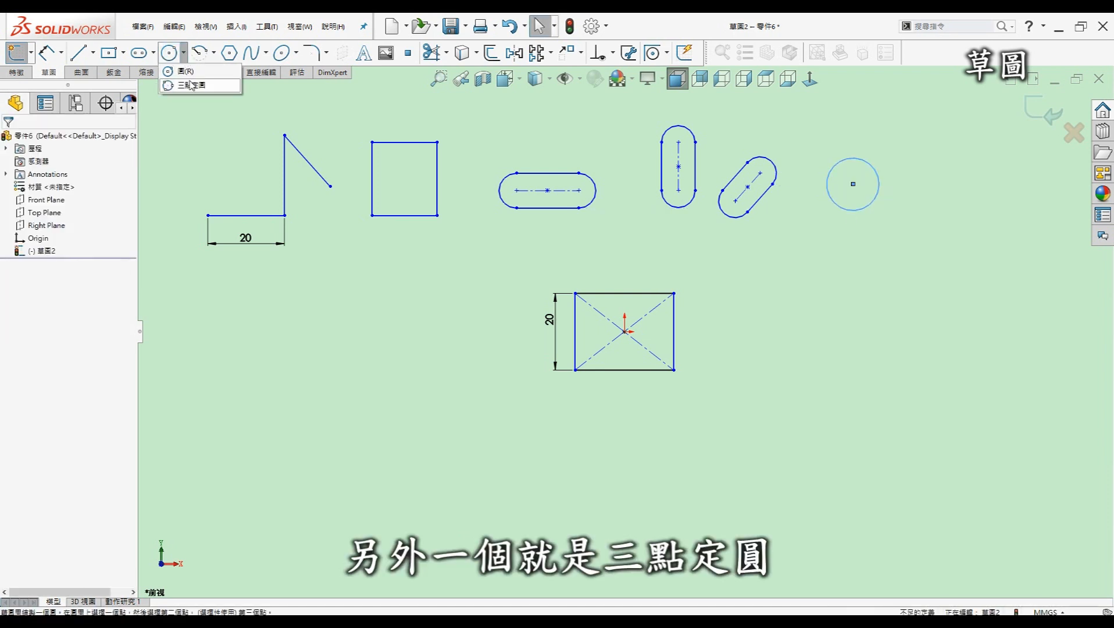
click(191, 85)
click(981, 184)
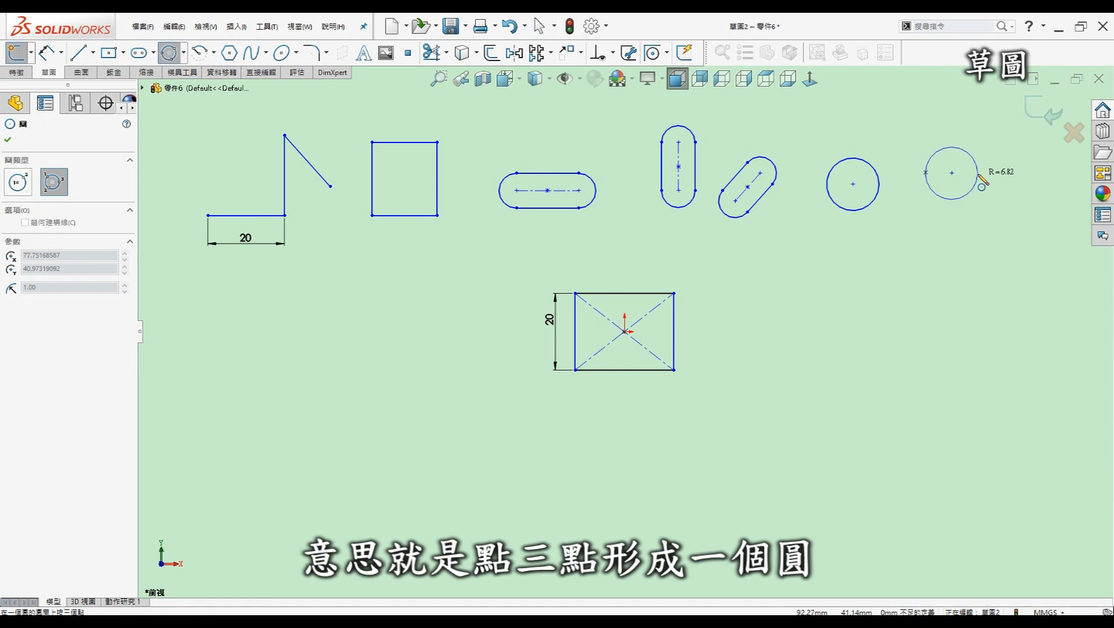
click(942, 212)
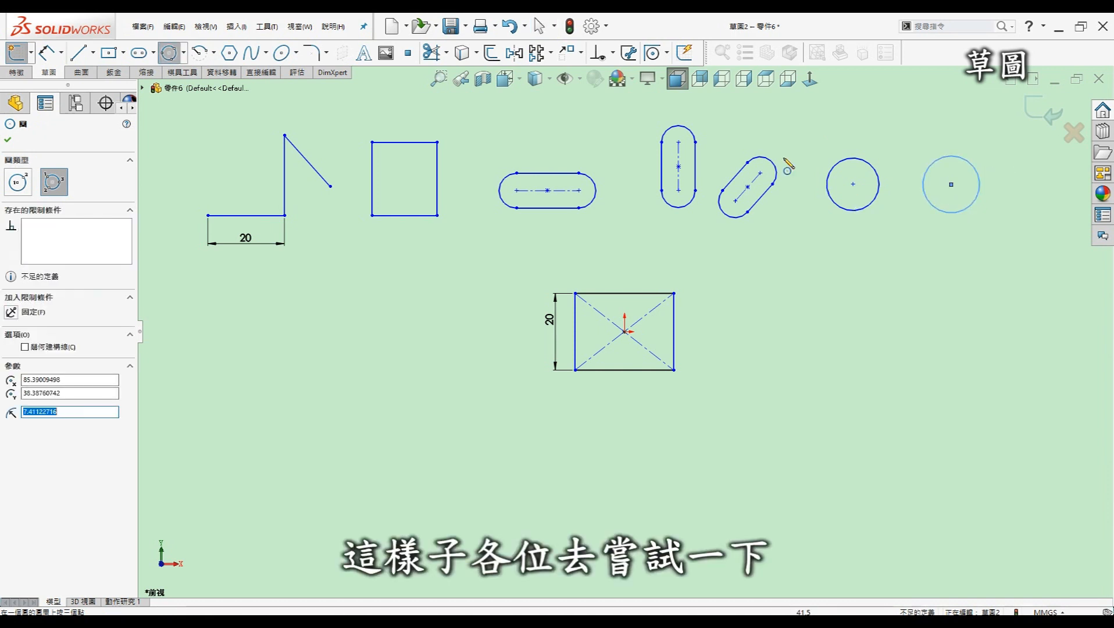
key(Escape)
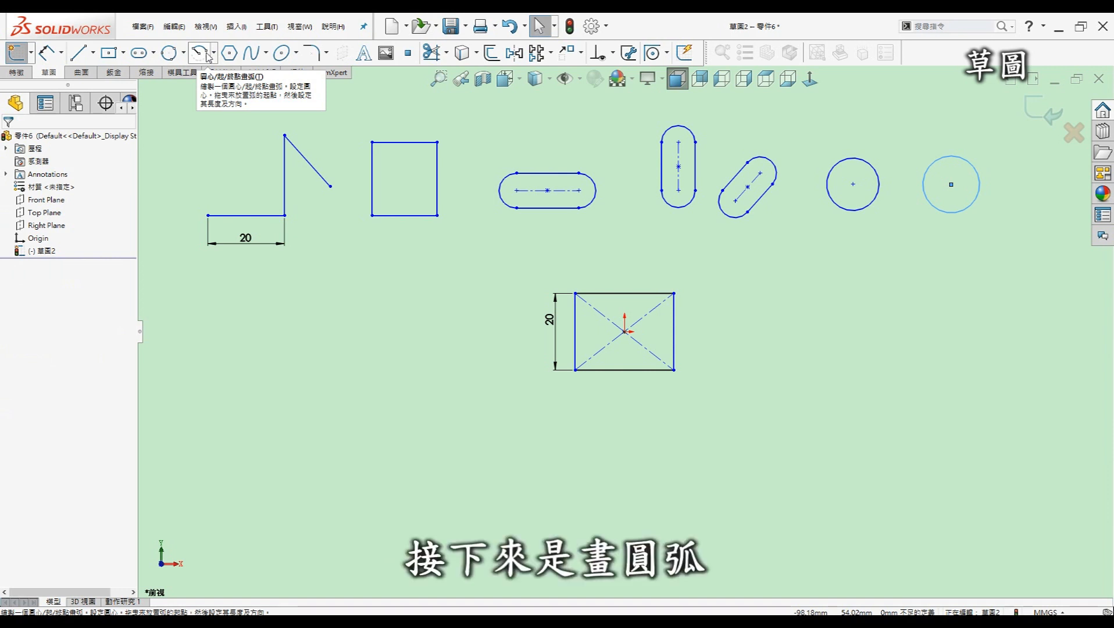
Draw a centerpoint arc spanning about 44° below the first circle, with its center to the left
click(204, 54)
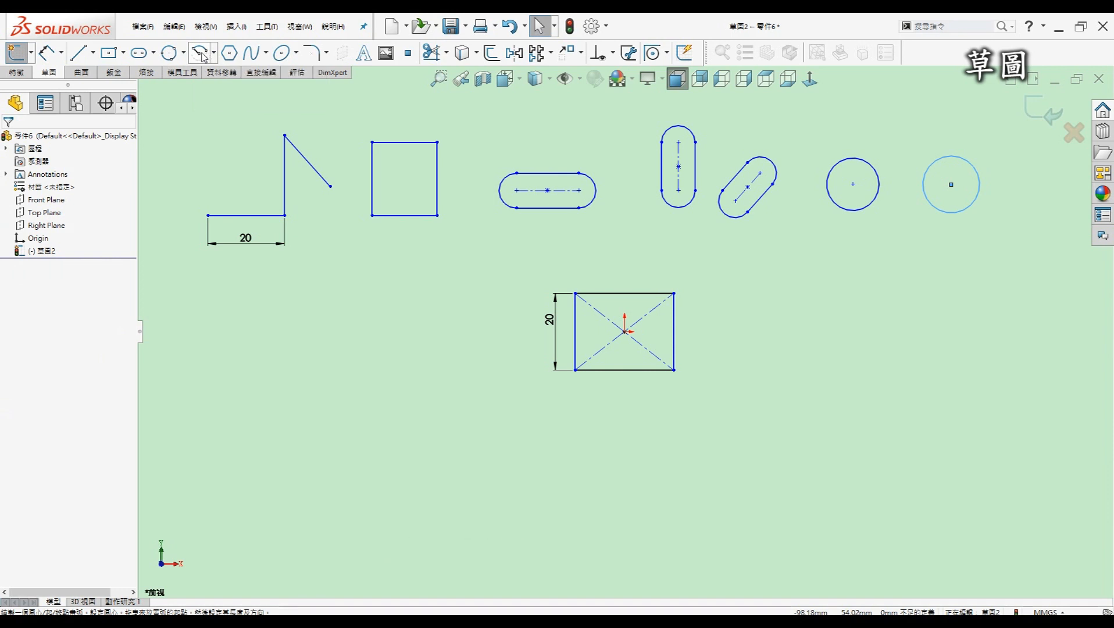
click(792, 265)
click(865, 258)
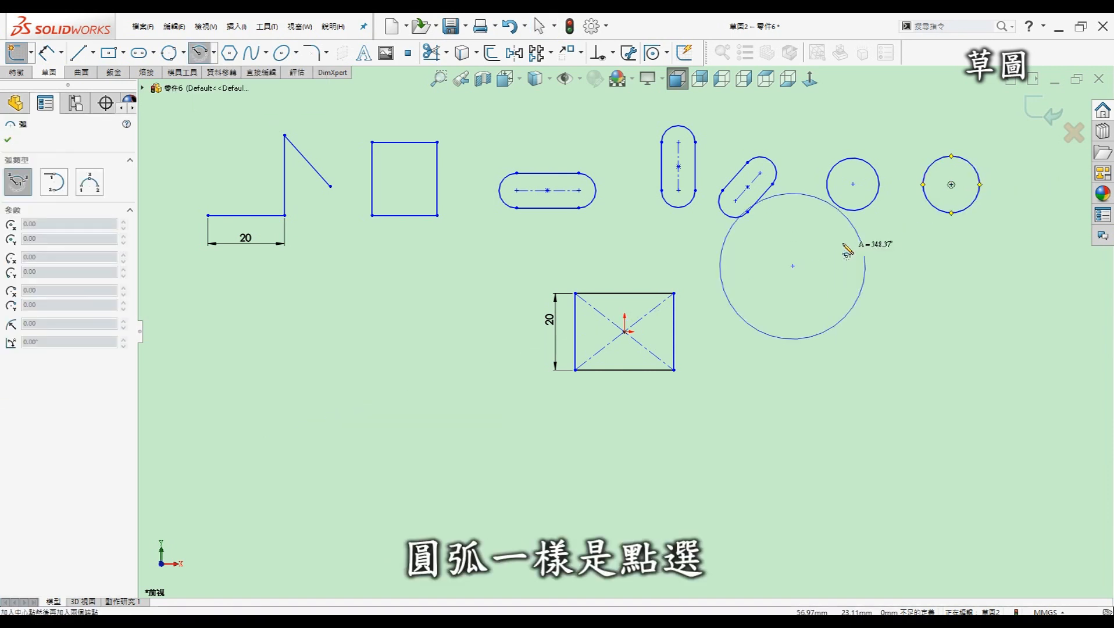
click(849, 311)
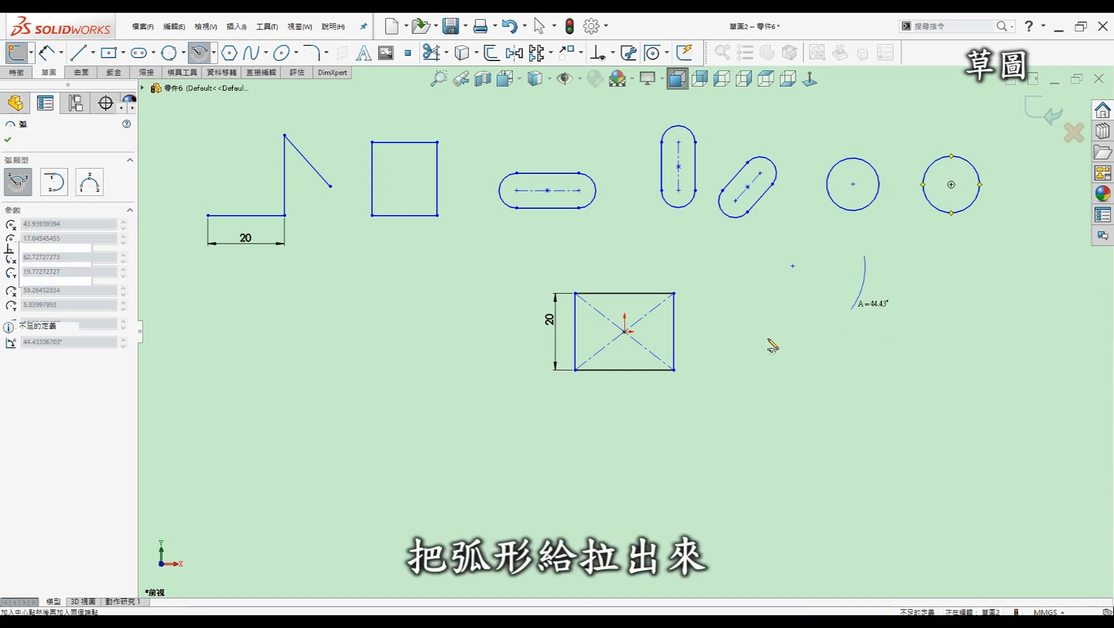
key(Escape)
key(Escape)
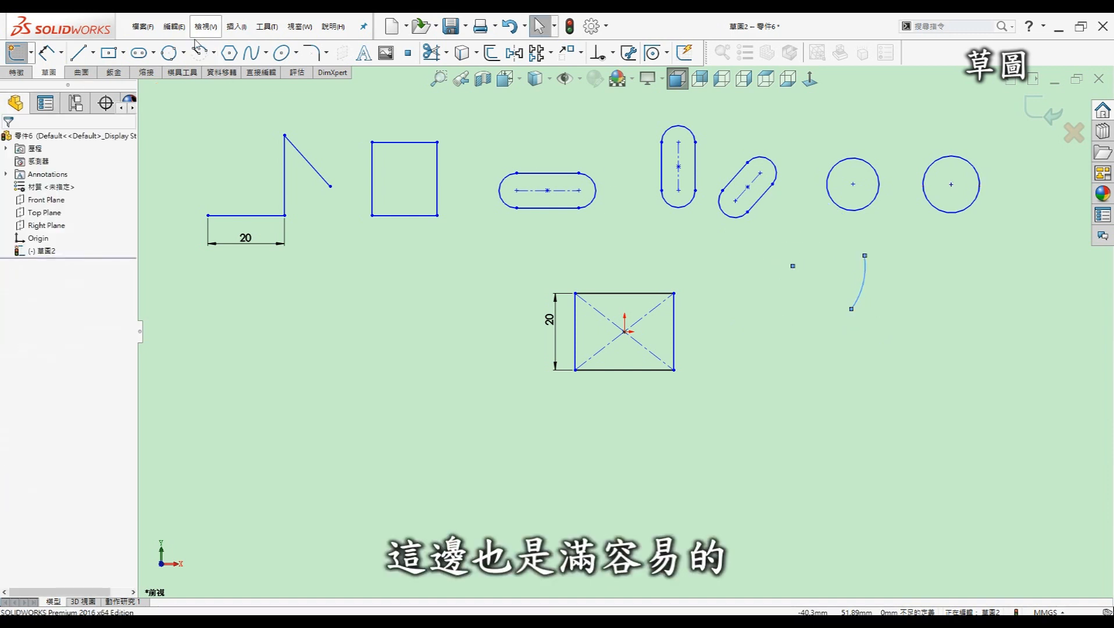
Draw an upward-bulging three-point arc of about 9.8 mm radius and 117° below the second circle
click(214, 54)
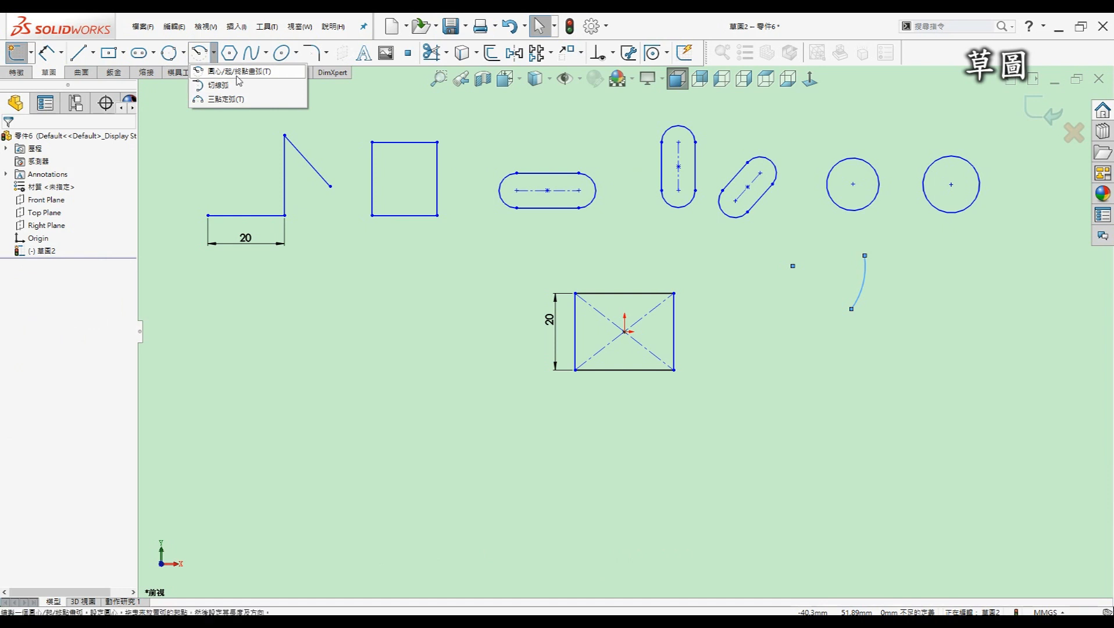
click(228, 99)
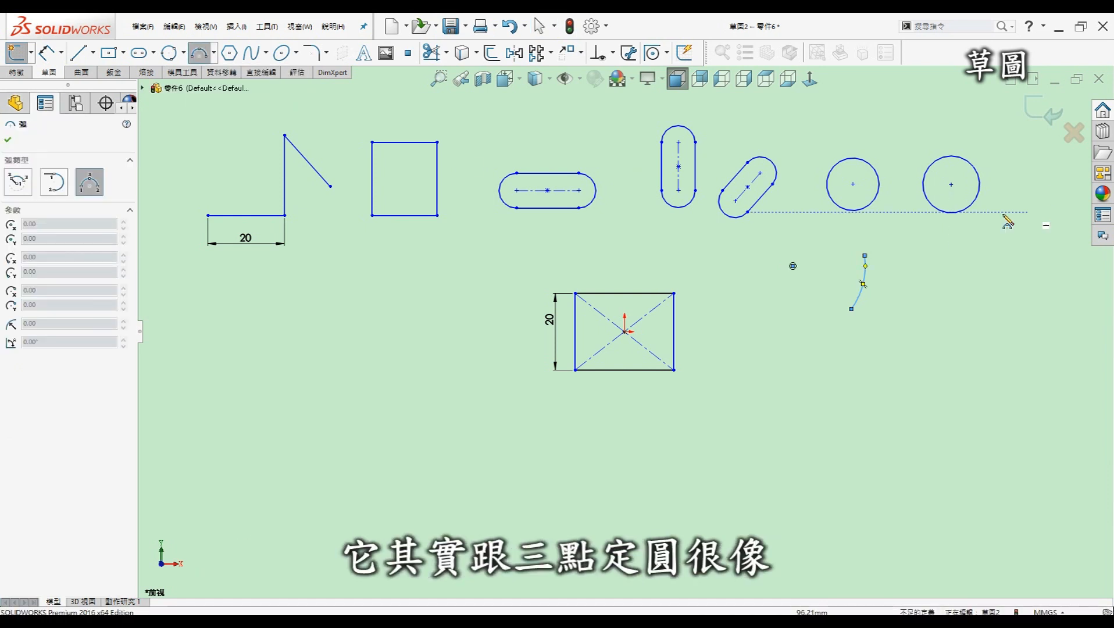
click(938, 279)
click(1020, 293)
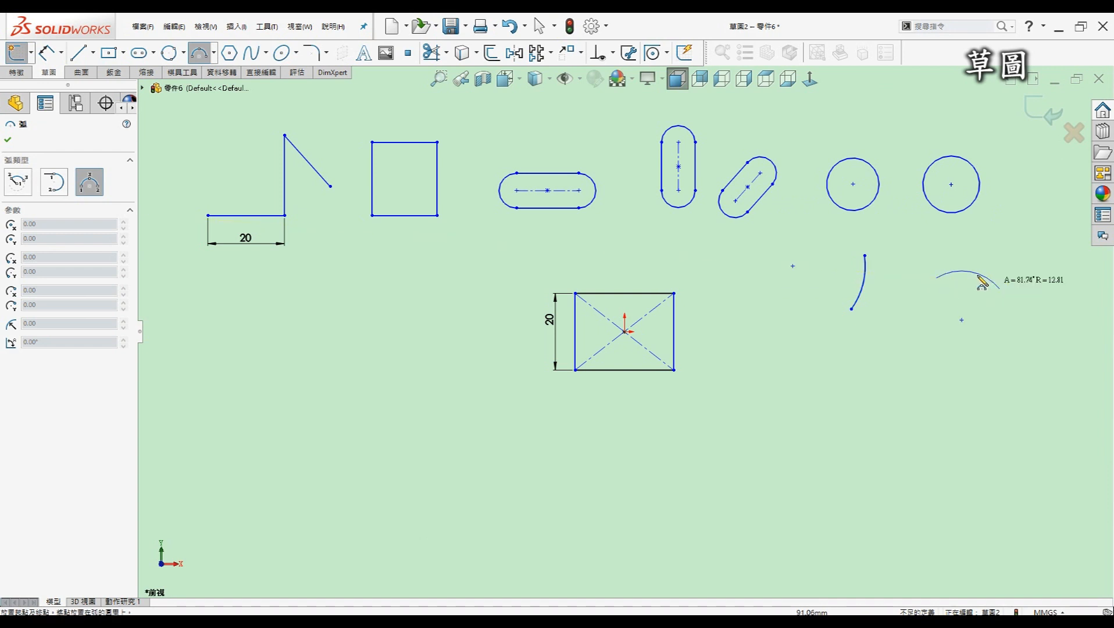
click(972, 267)
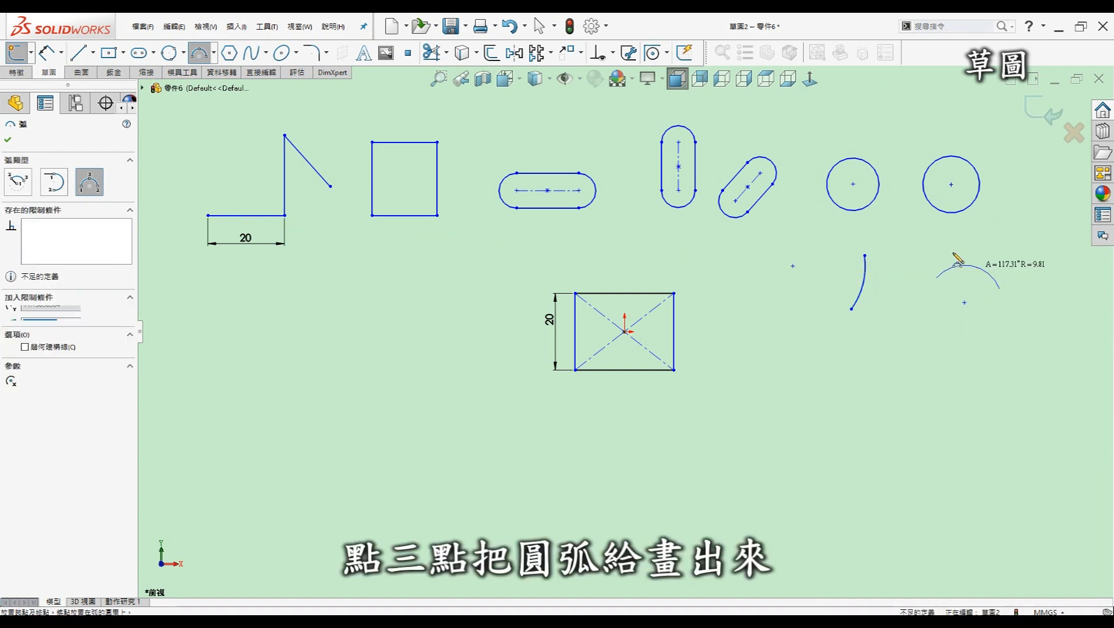
key(Escape)
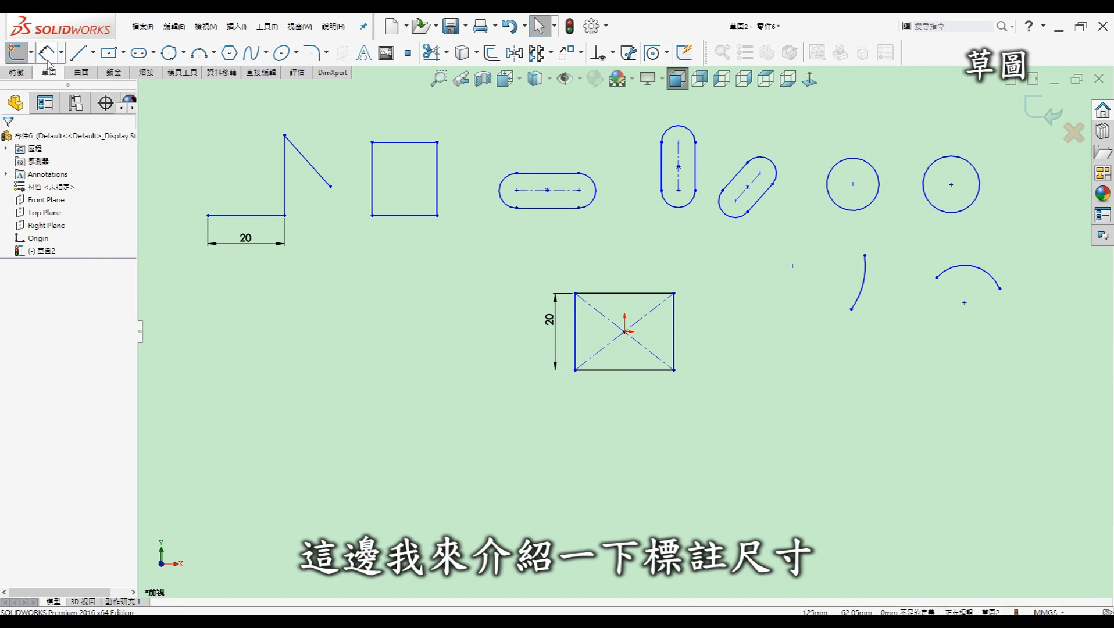
Dimension the diameter of the circle nearest the slanted slot at 15 mm, placing the dimension above it
click(78, 53)
right_drag(843, 272, 888, 159)
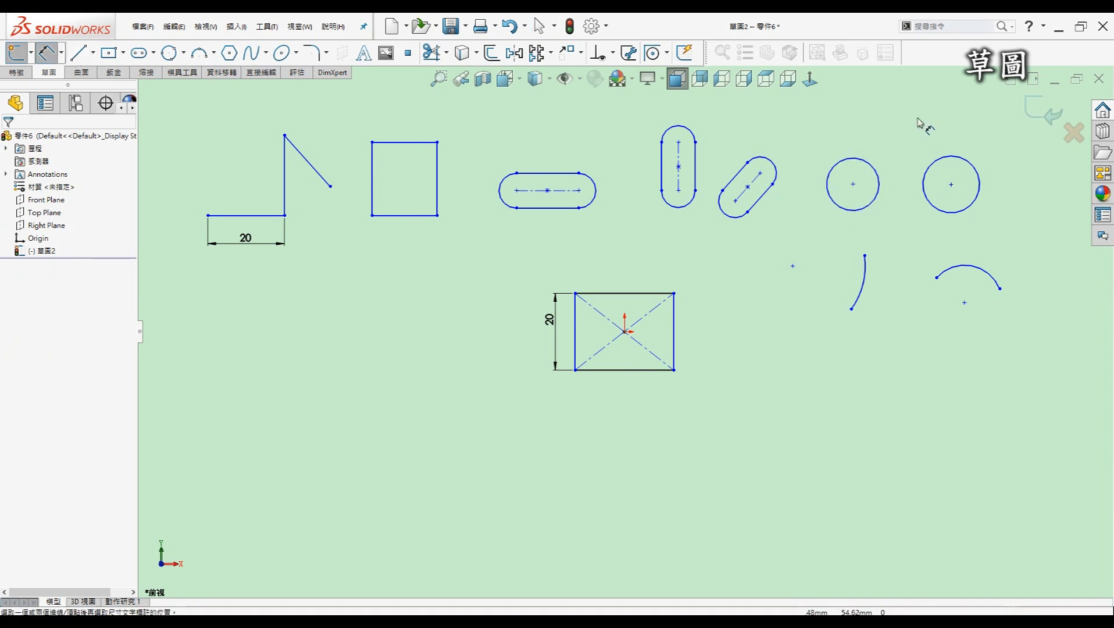
click(859, 160)
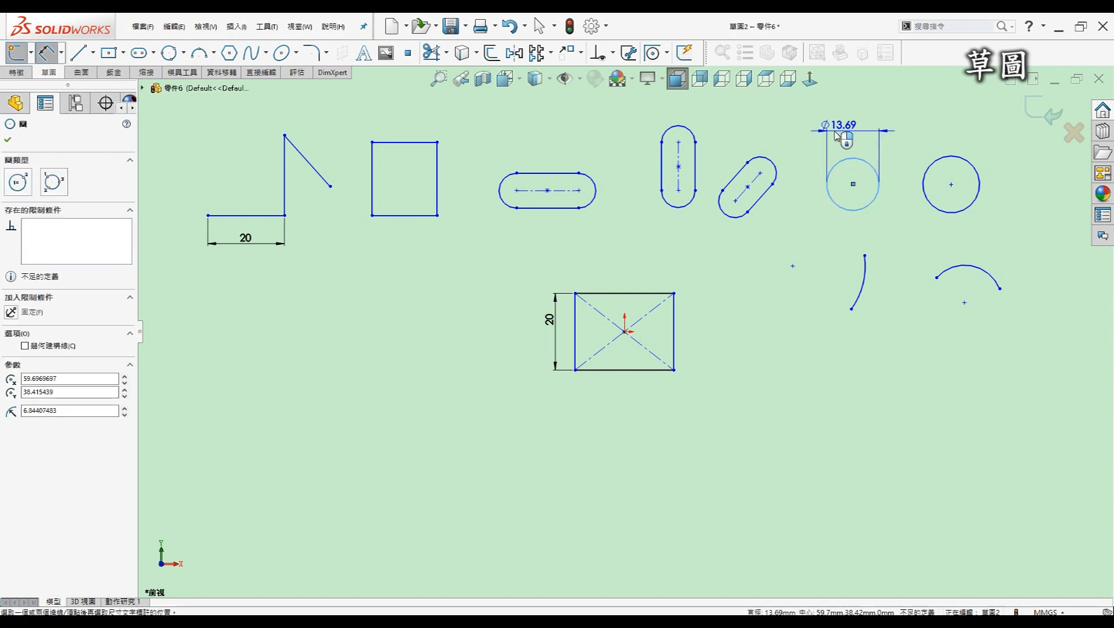
click(816, 135)
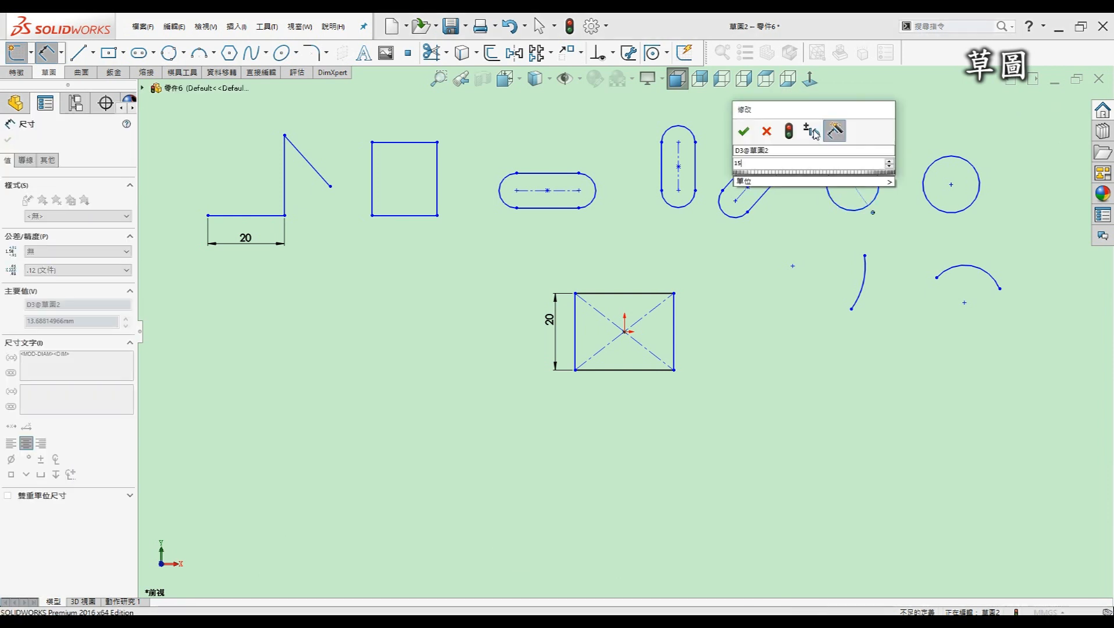
key(Return)
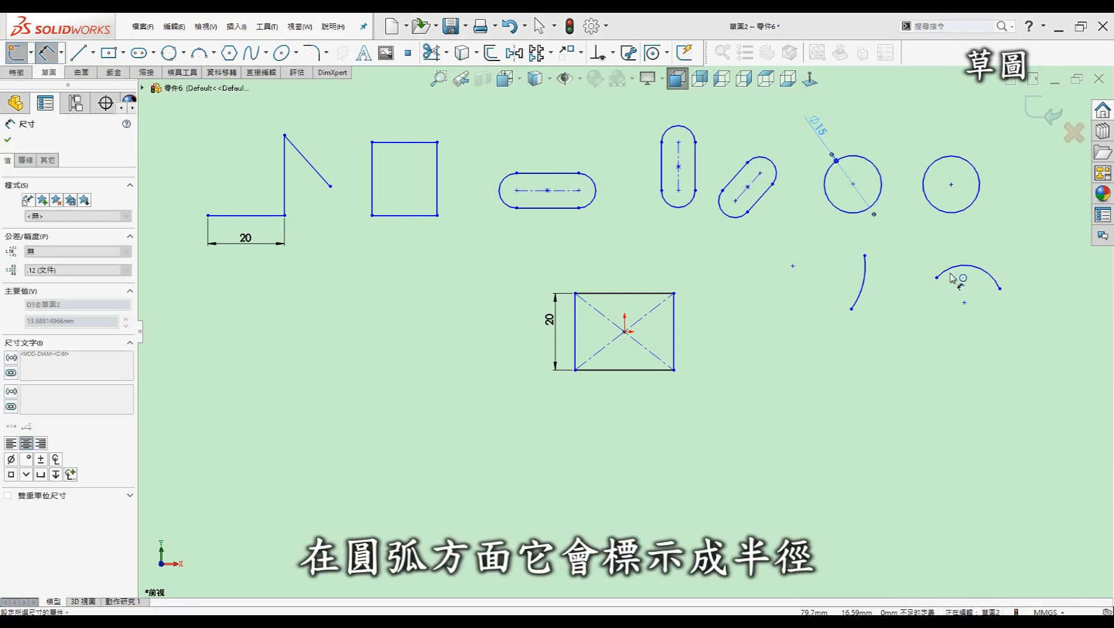
Dimension the three-point arc's radius at 7.5 mm and place the dimension above the arc
click(999, 256)
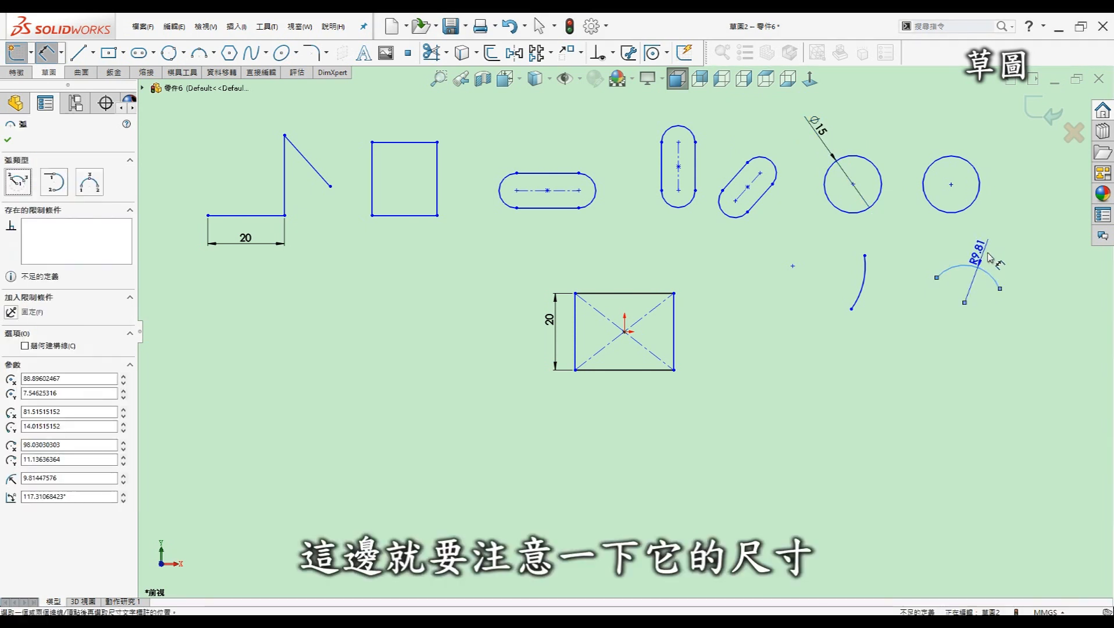
click(999, 256)
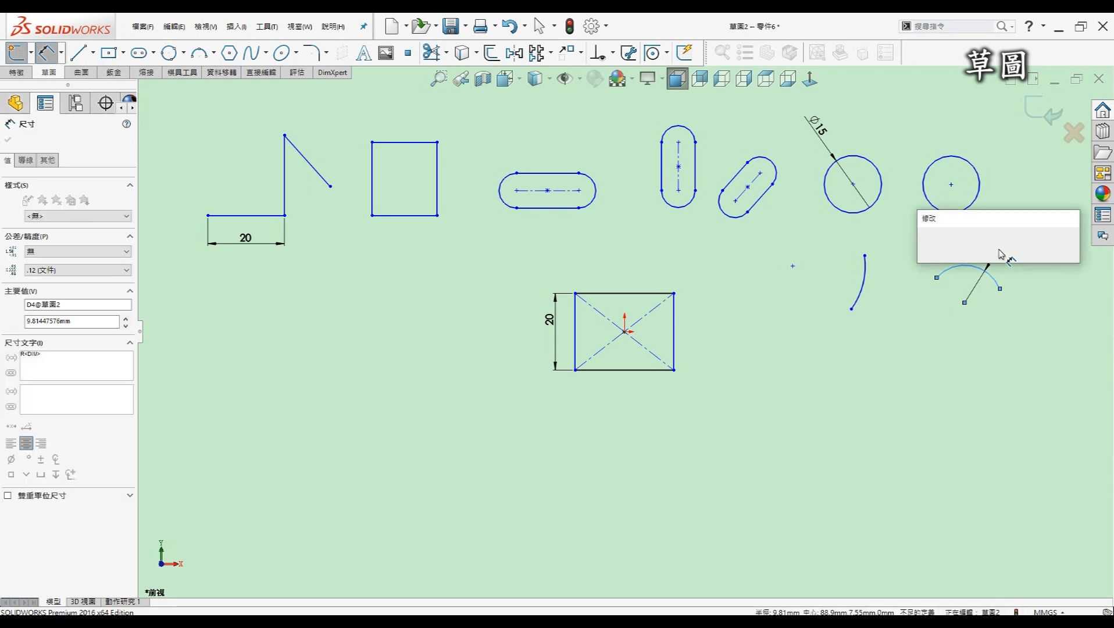
text(15)
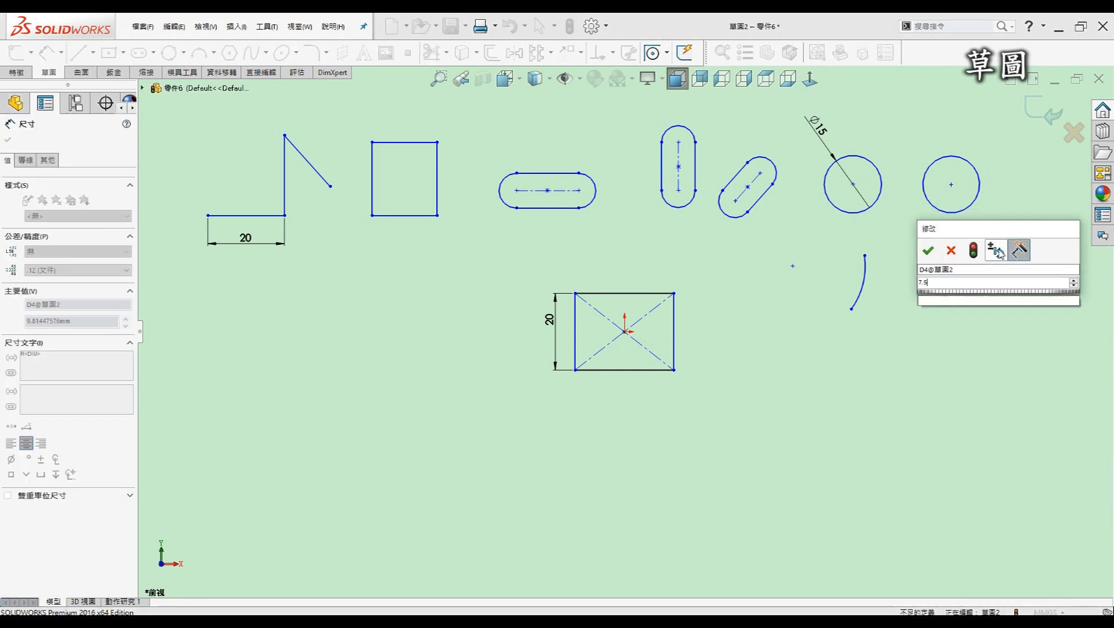
key(Return)
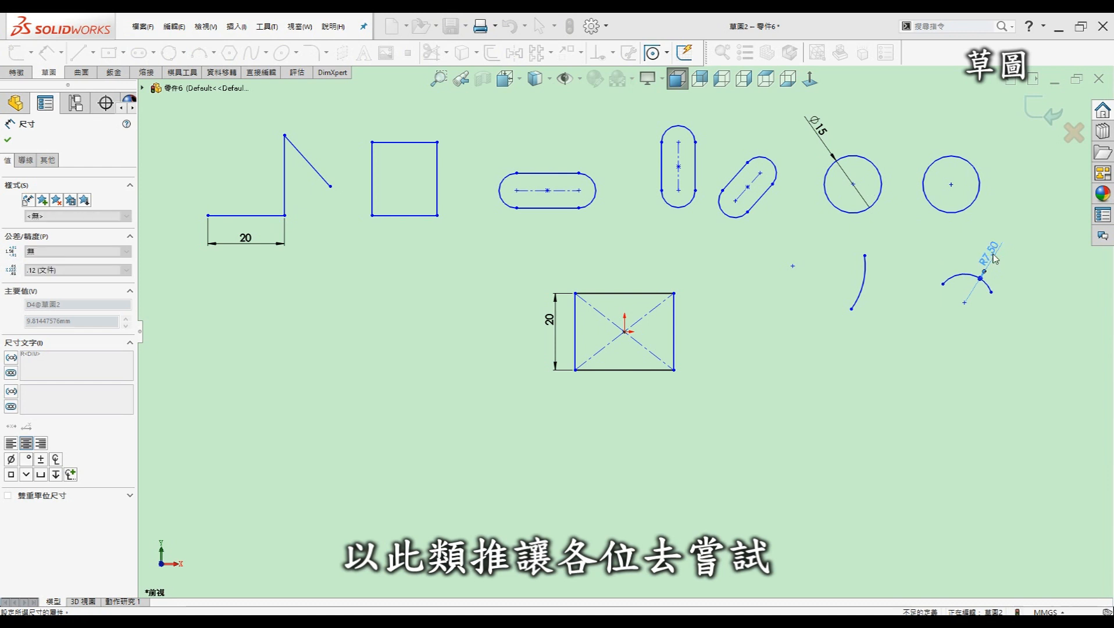
key(Escape)
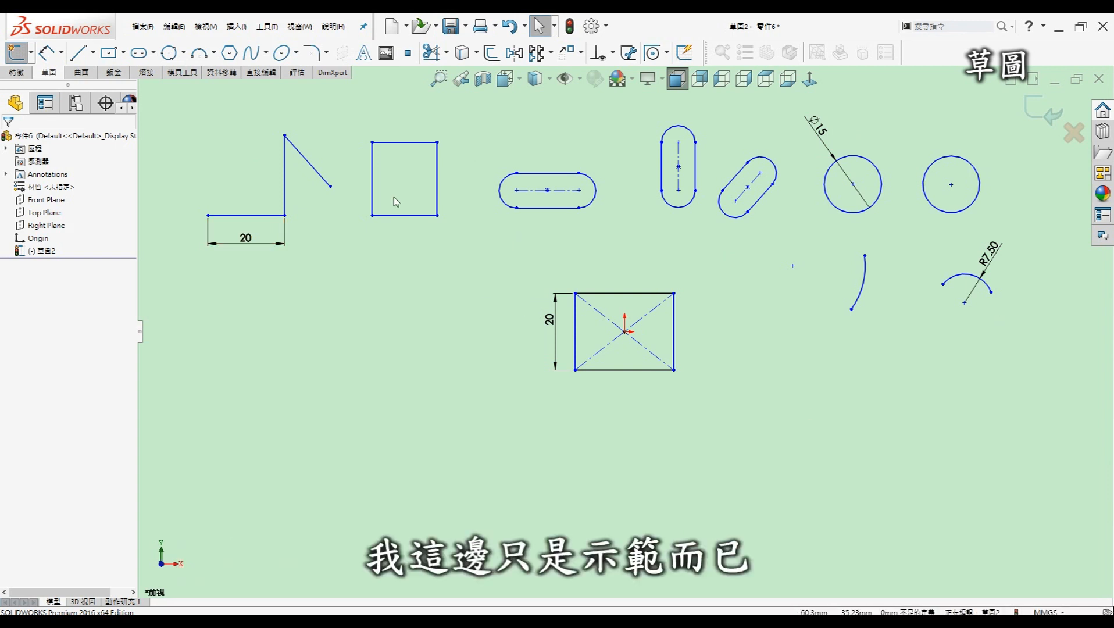
click(230, 56)
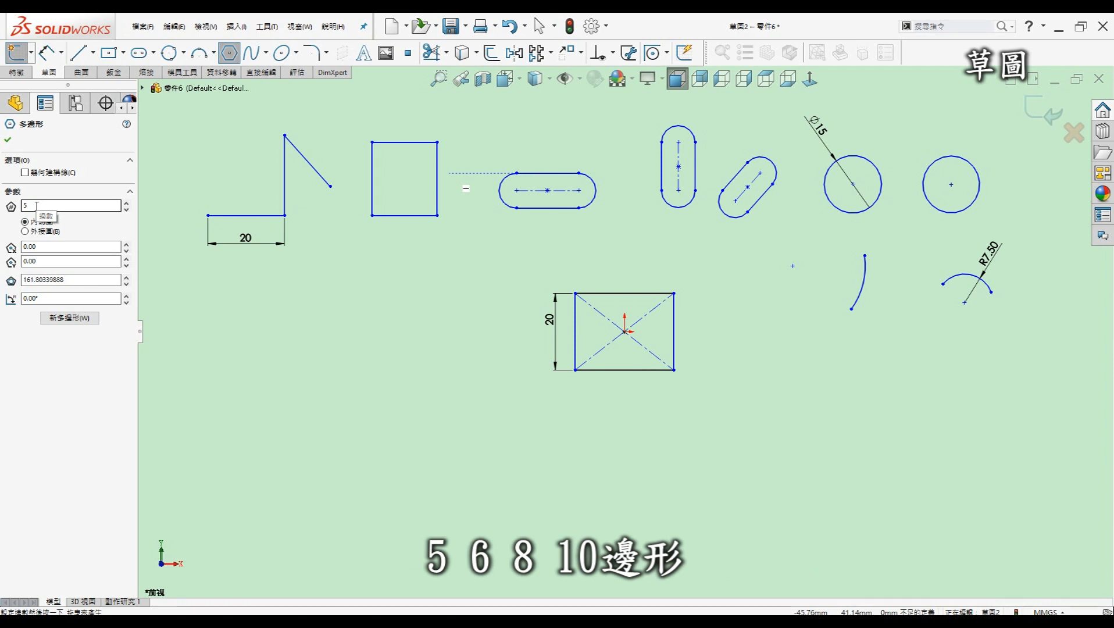
drag(36, 206, 4, 207)
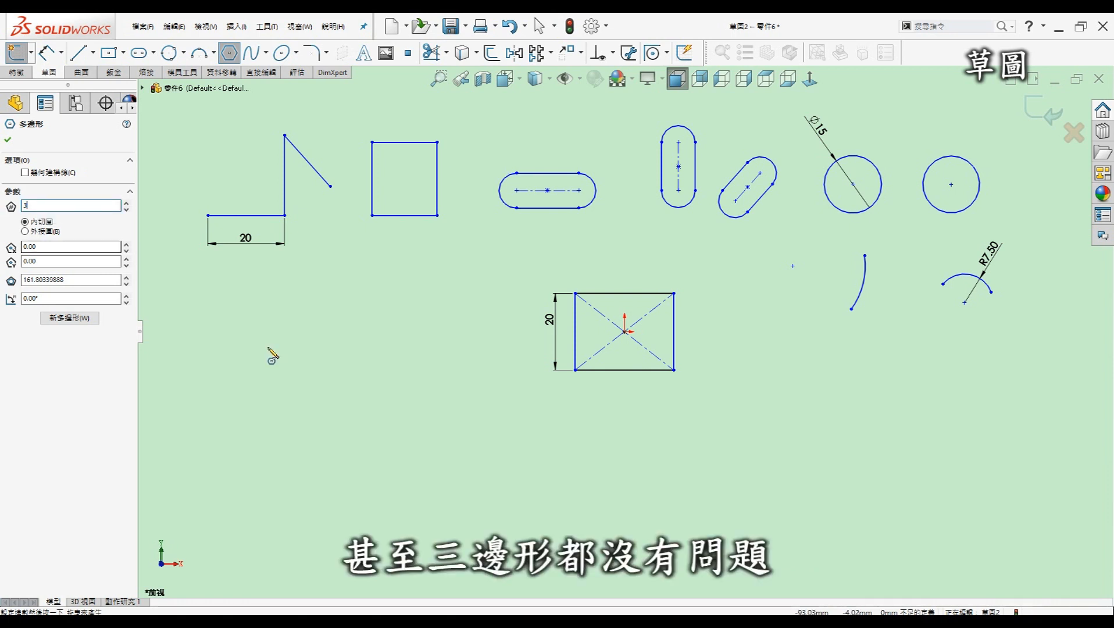
text(3)
click(292, 331)
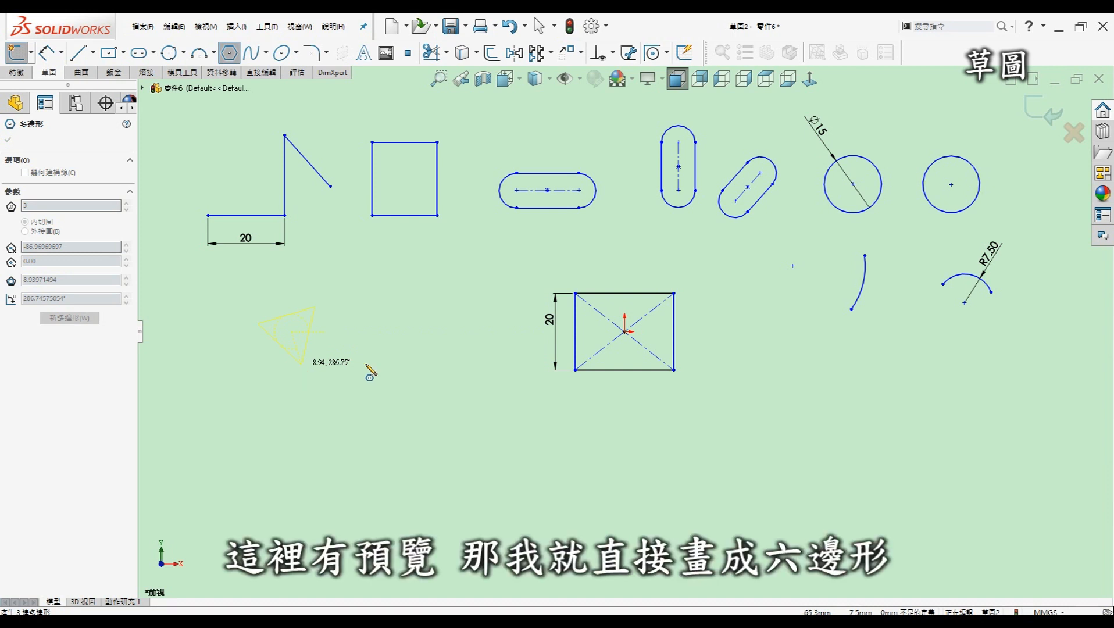
key(Escape)
Draw a six-sided polygon with an inscribed circle below the dimensioned horizontal line
click(227, 58)
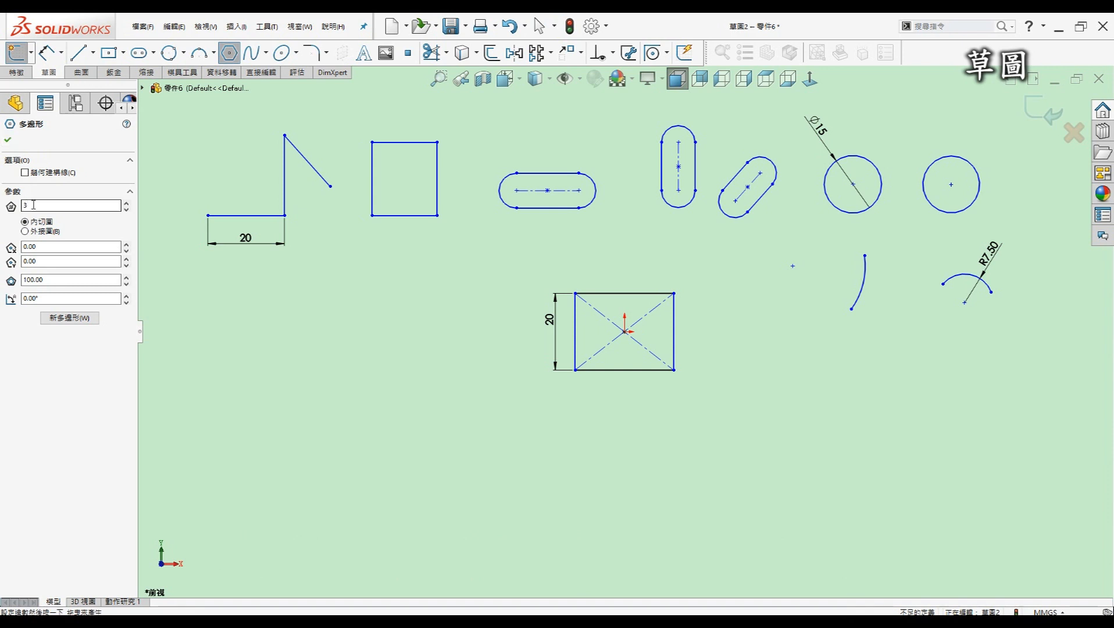
click(248, 358)
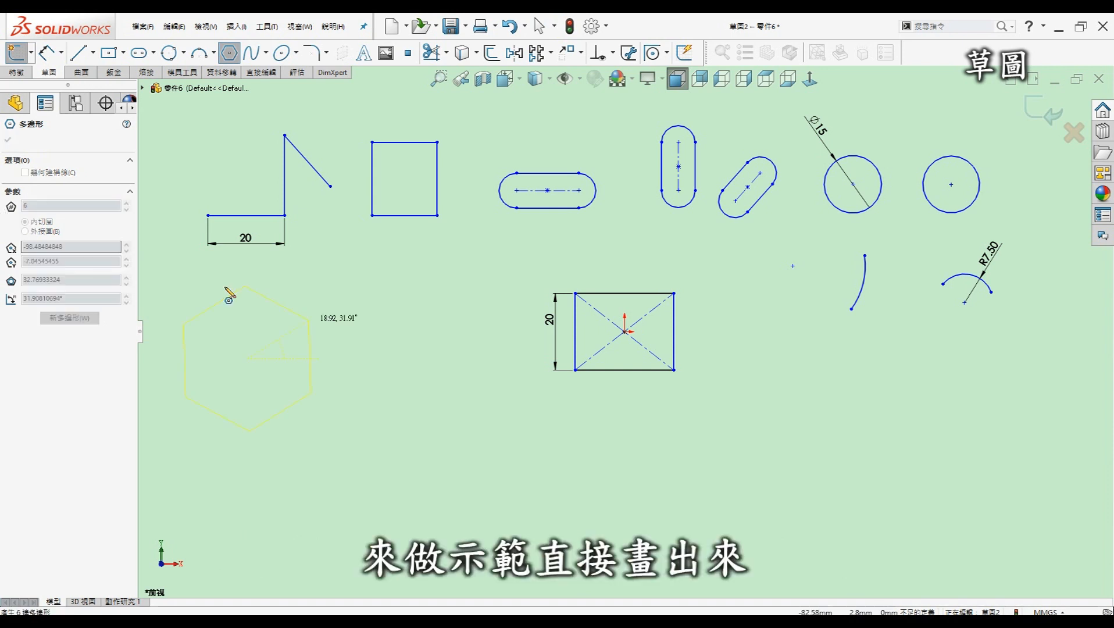
click(311, 331)
key(Escape)
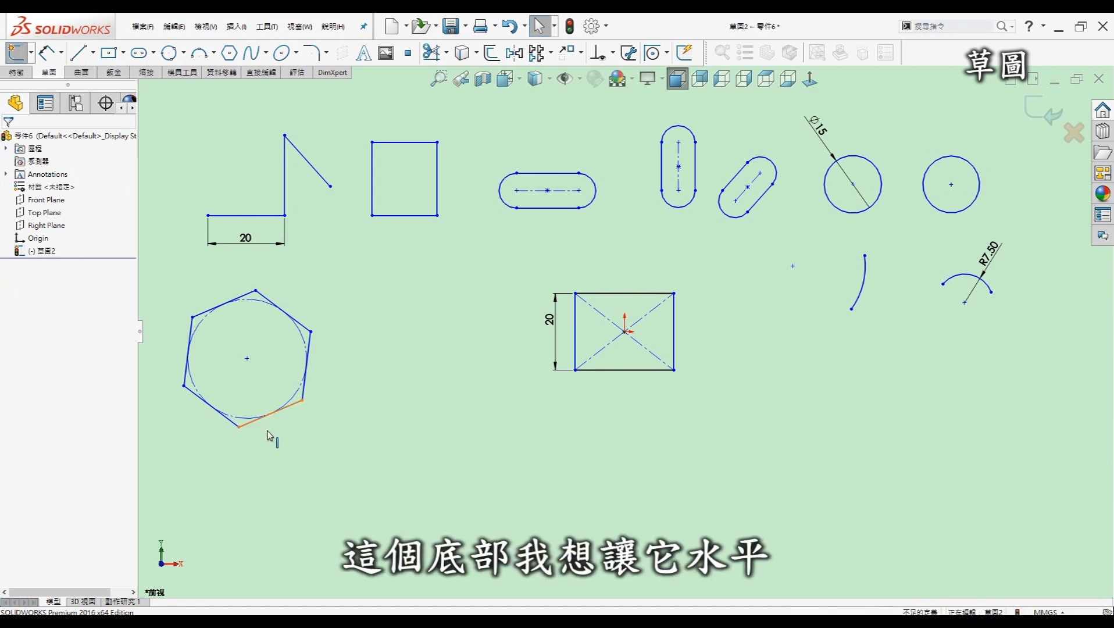
Constrain the bottom edge of the hexagon to be horizontal
click(296, 403)
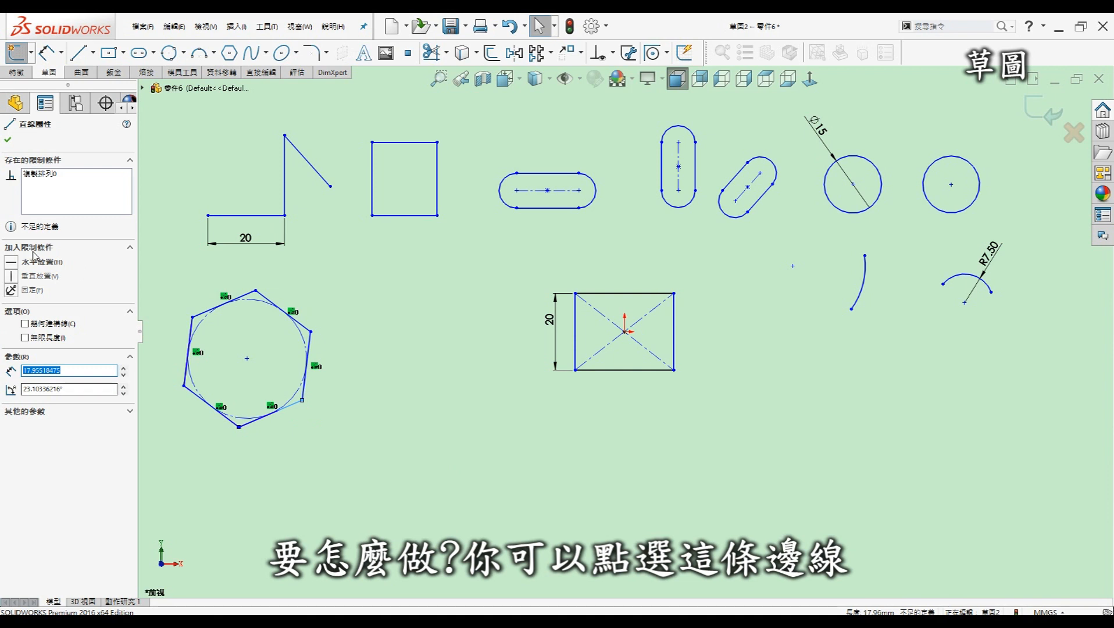
click(49, 266)
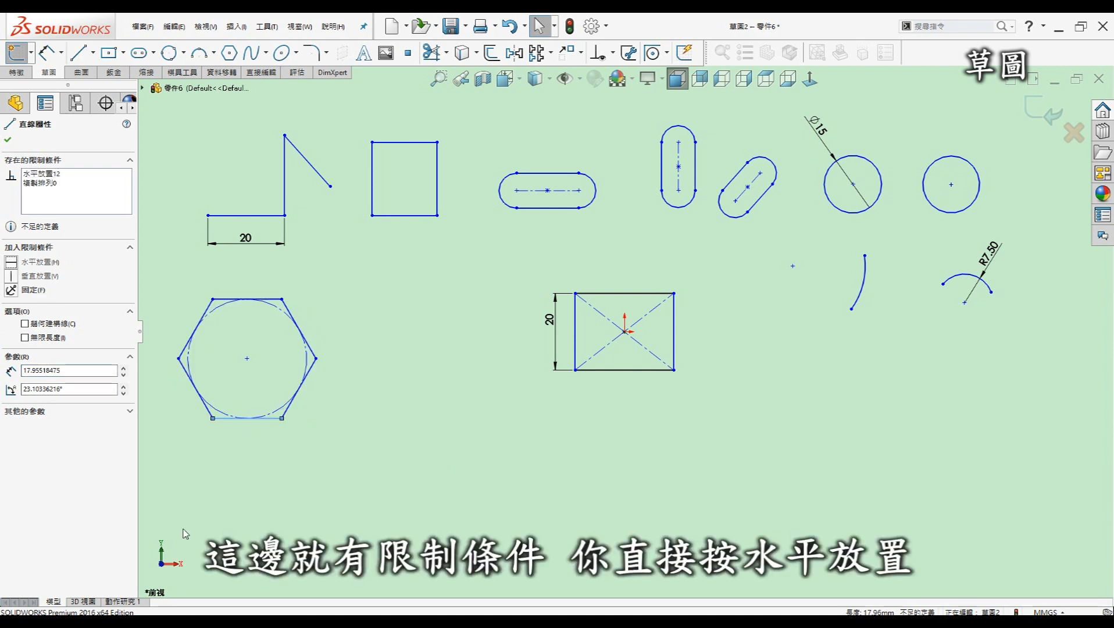
click(325, 446)
Dimension the distance between the hexagon's upper-left and lower-right parallel sides at 30 mm, placing the dimension above its upper-right side
click(47, 53)
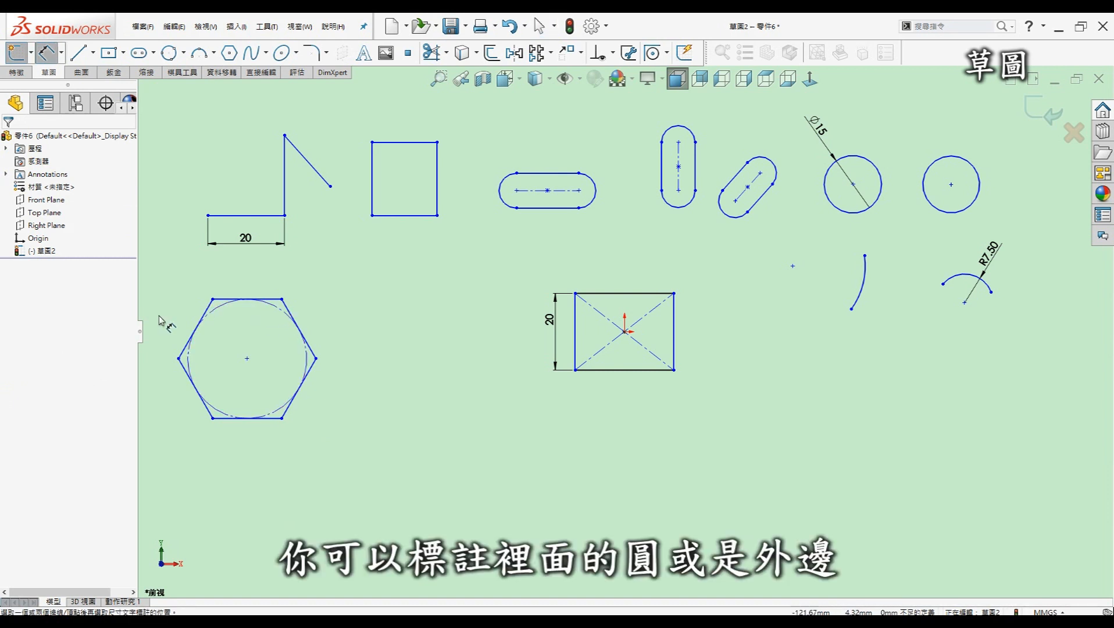
click(212, 313)
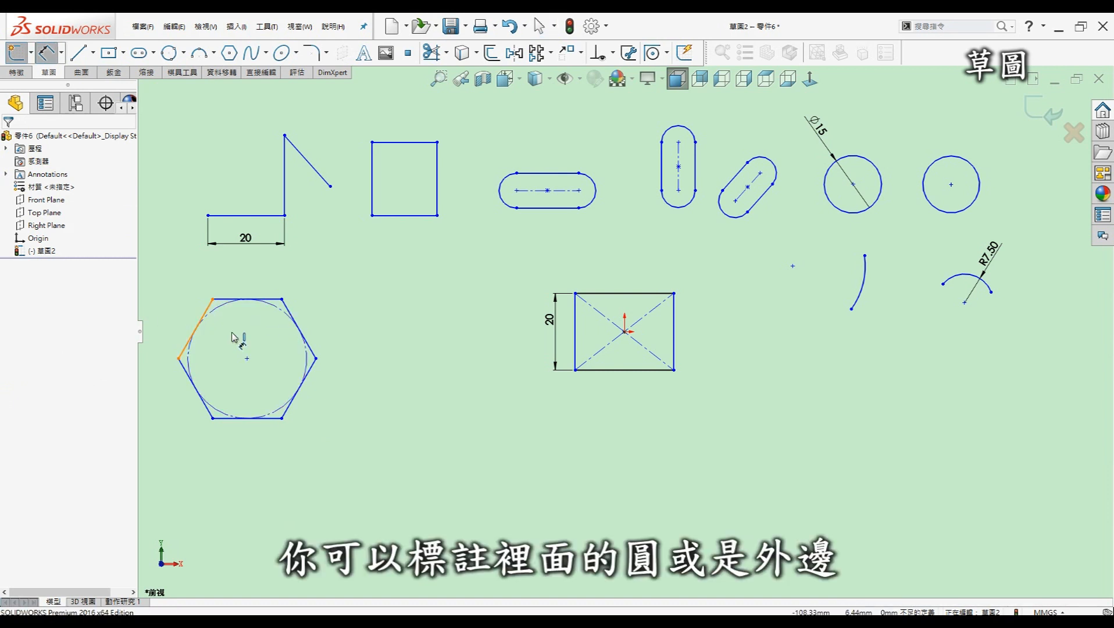
click(309, 372)
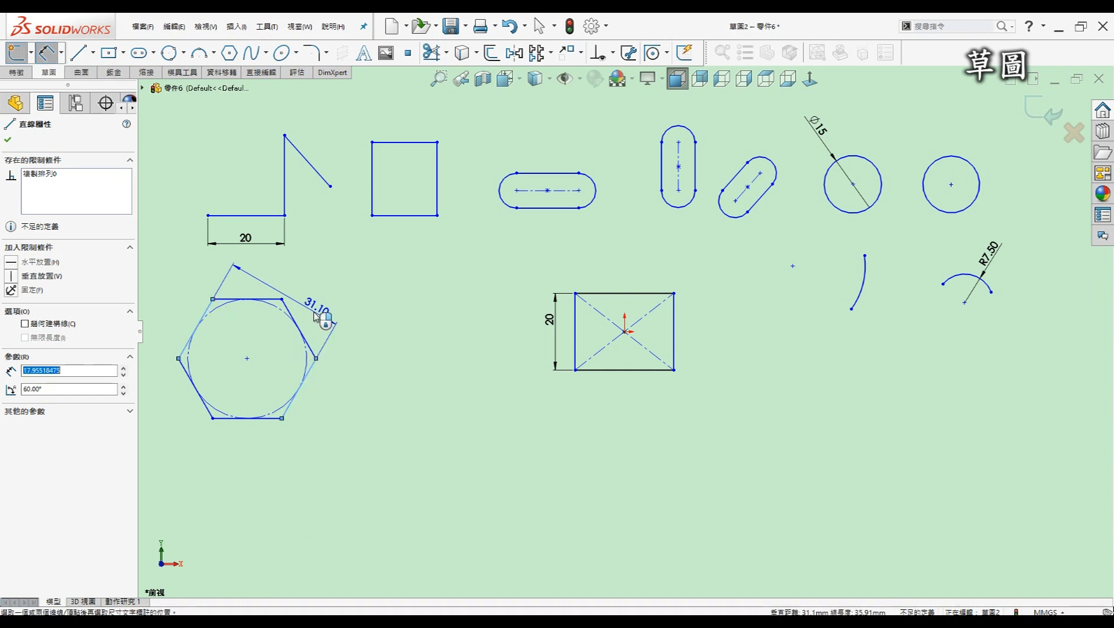
click(308, 285)
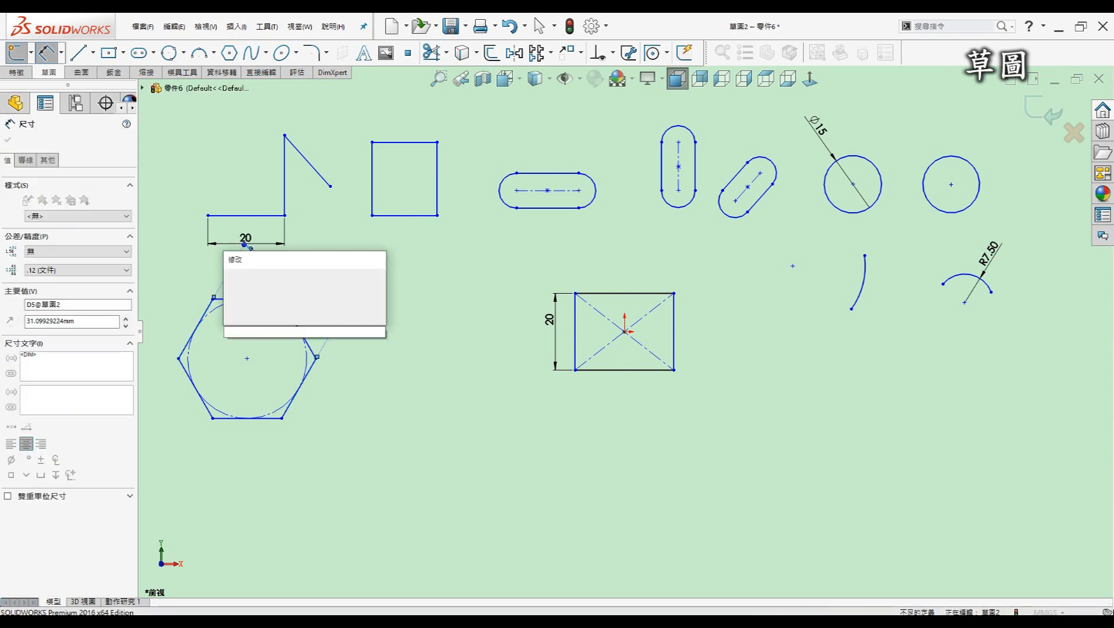
text(30)
key(Return)
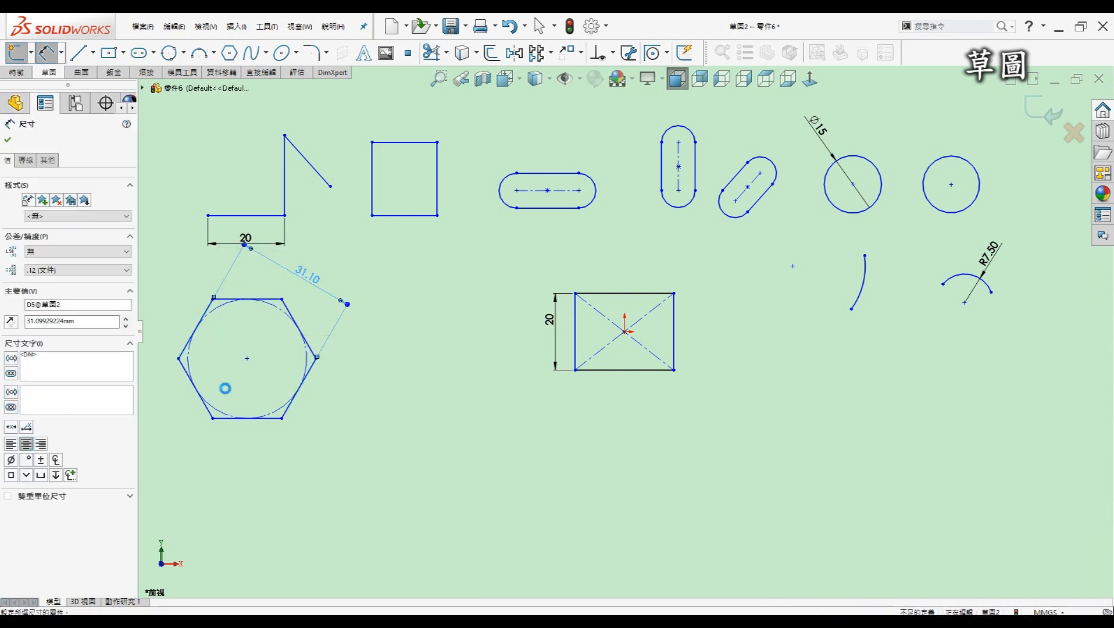
key(Escape)
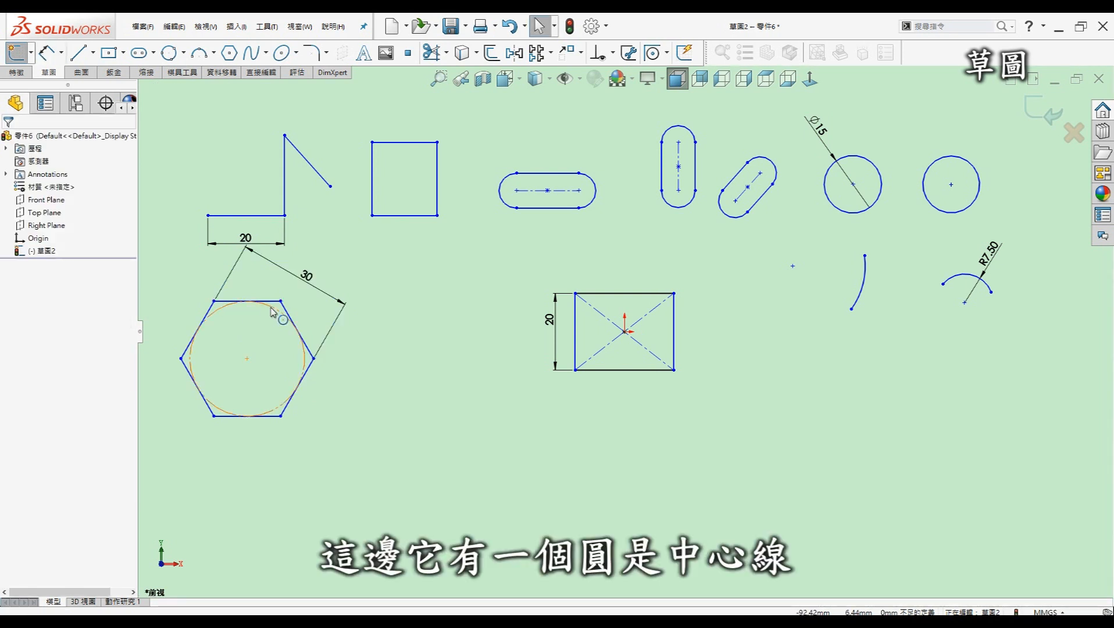
Inspect the construction geometry setting of the hexagon's inscribed circle
click(271, 312)
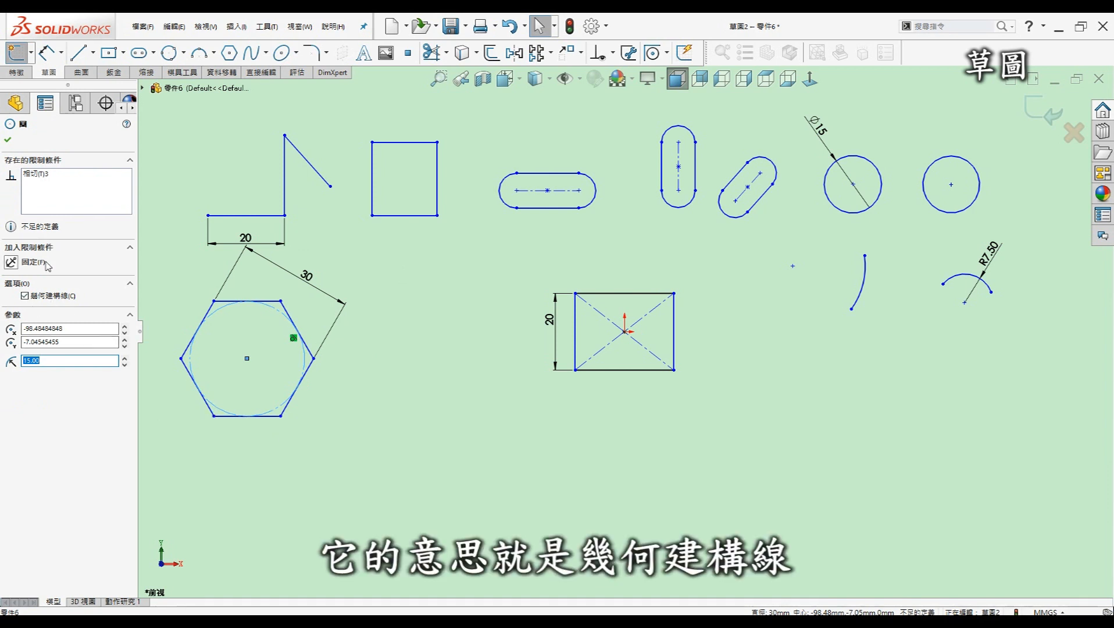
click(352, 381)
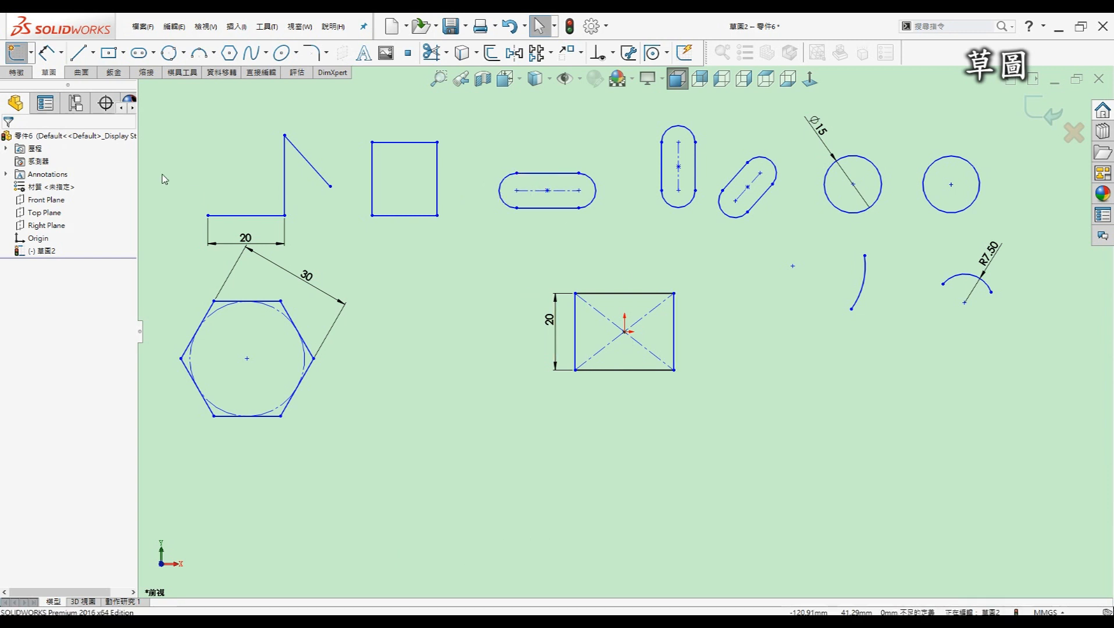
Draw a short slanted centerline above the horizontal 20 mm line, beside the vertical line
click(93, 53)
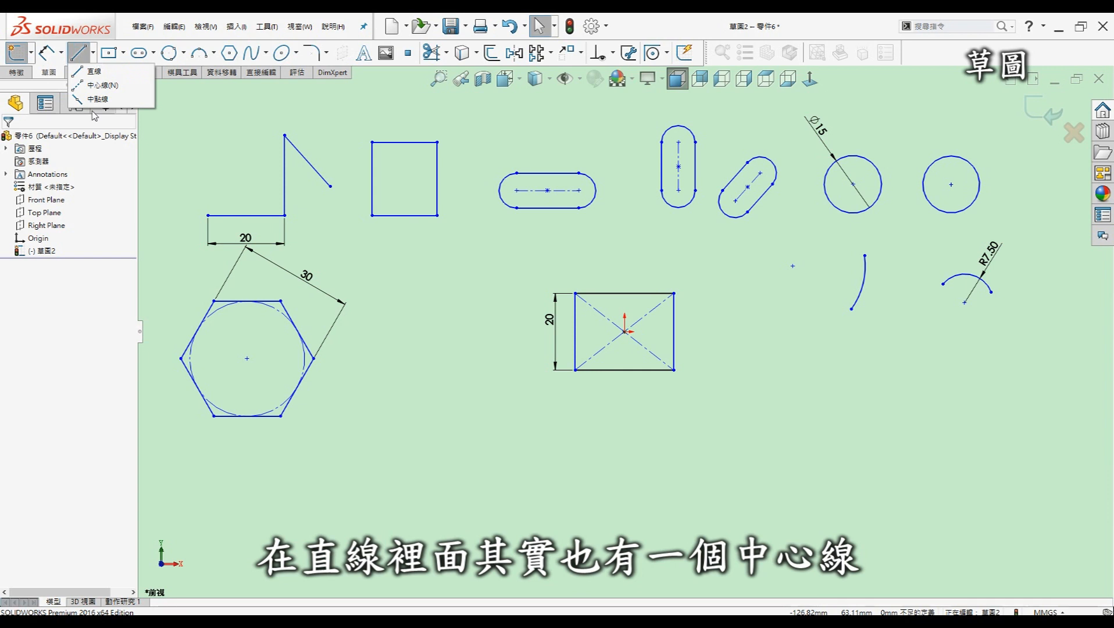
click(118, 87)
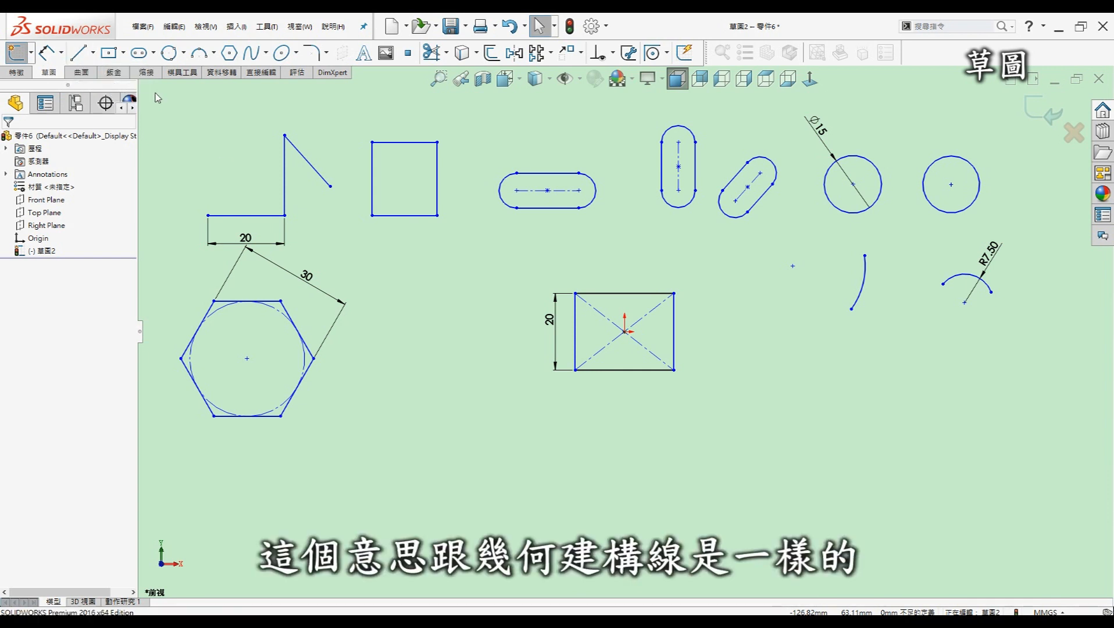
click(218, 178)
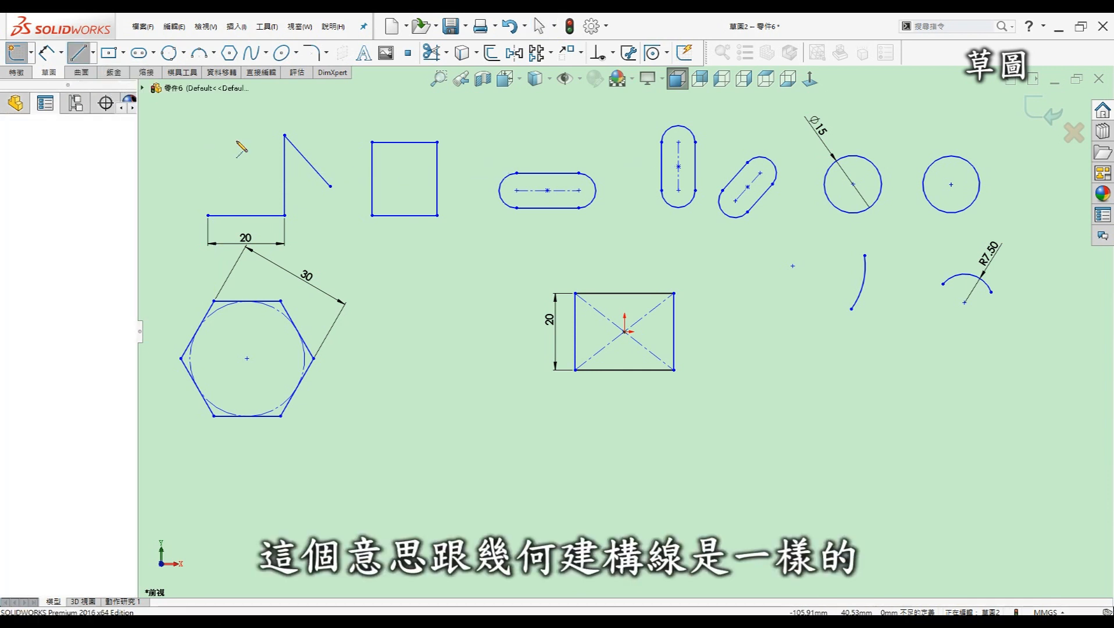
click(248, 127)
key(Escape)
key(Escape)
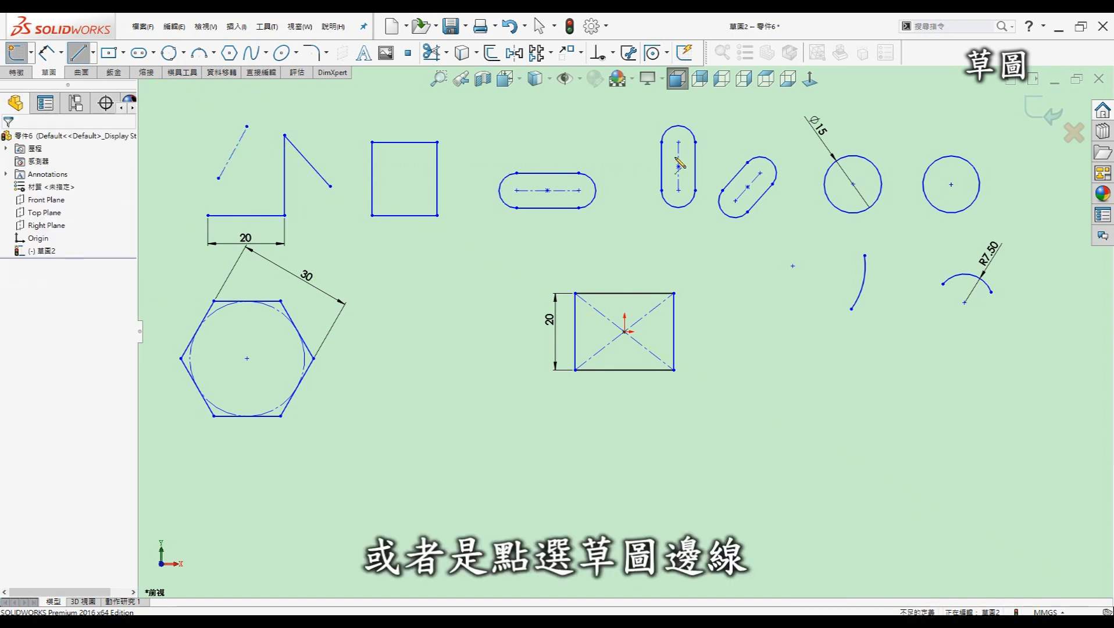
key(Escape)
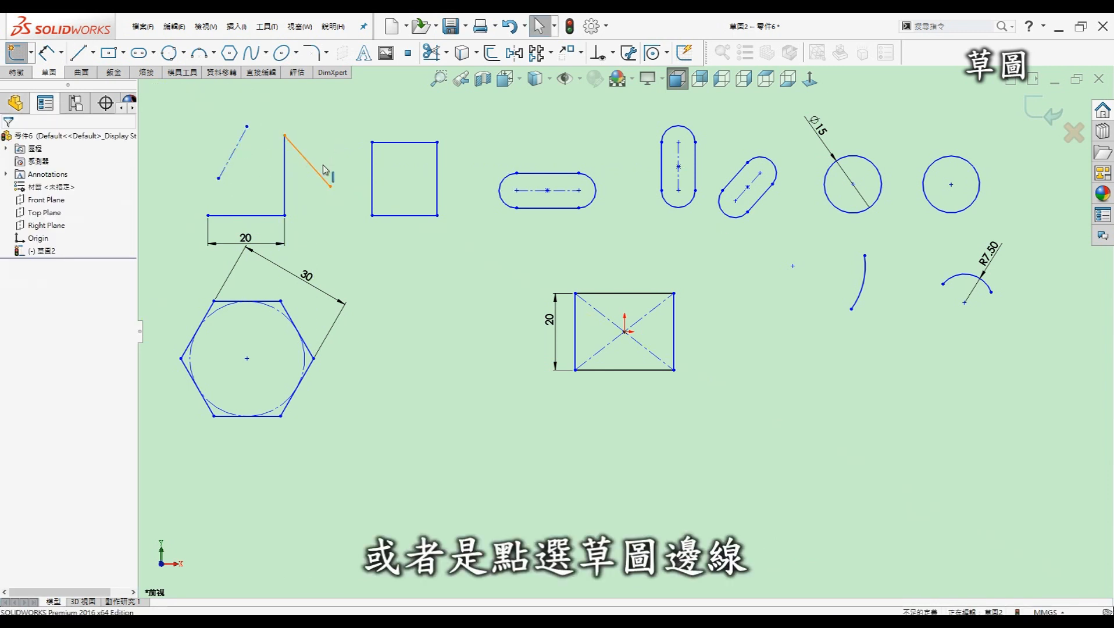
Convert the slanted line running down from the vertical line's upper end into construction geometry
click(308, 161)
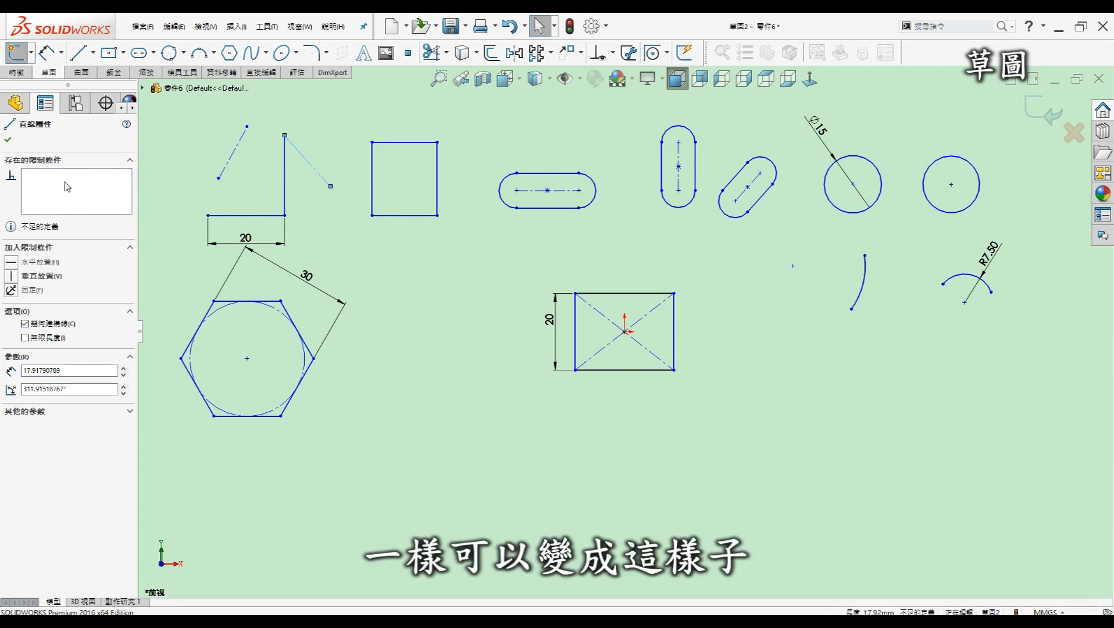
click(959, 188)
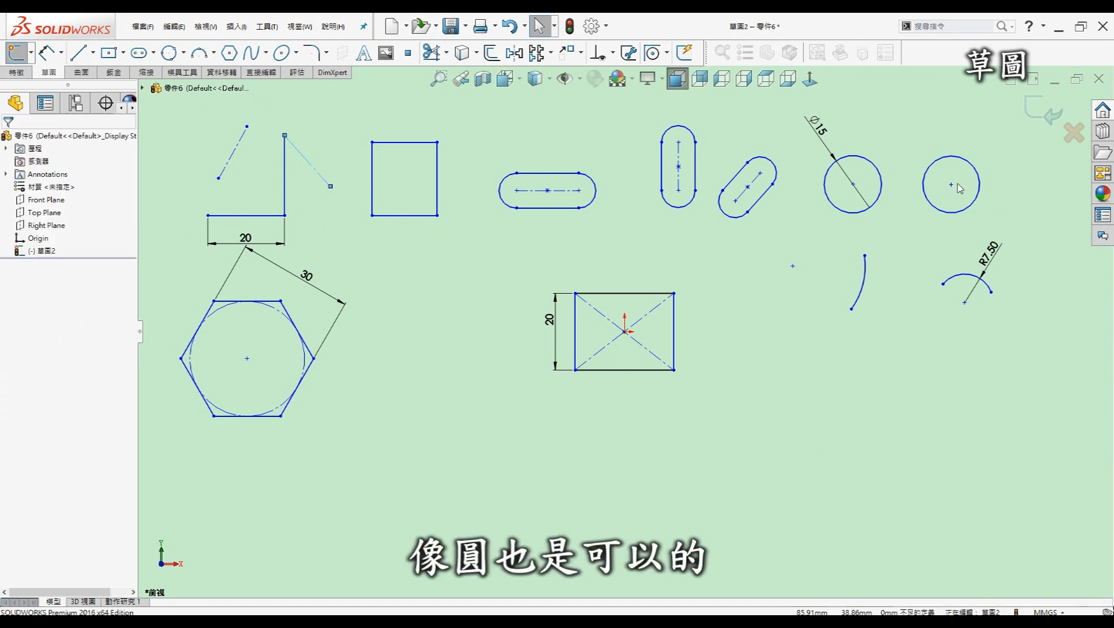
Inspect the properties of the slanted slot and the undimensioned arc
click(880, 186)
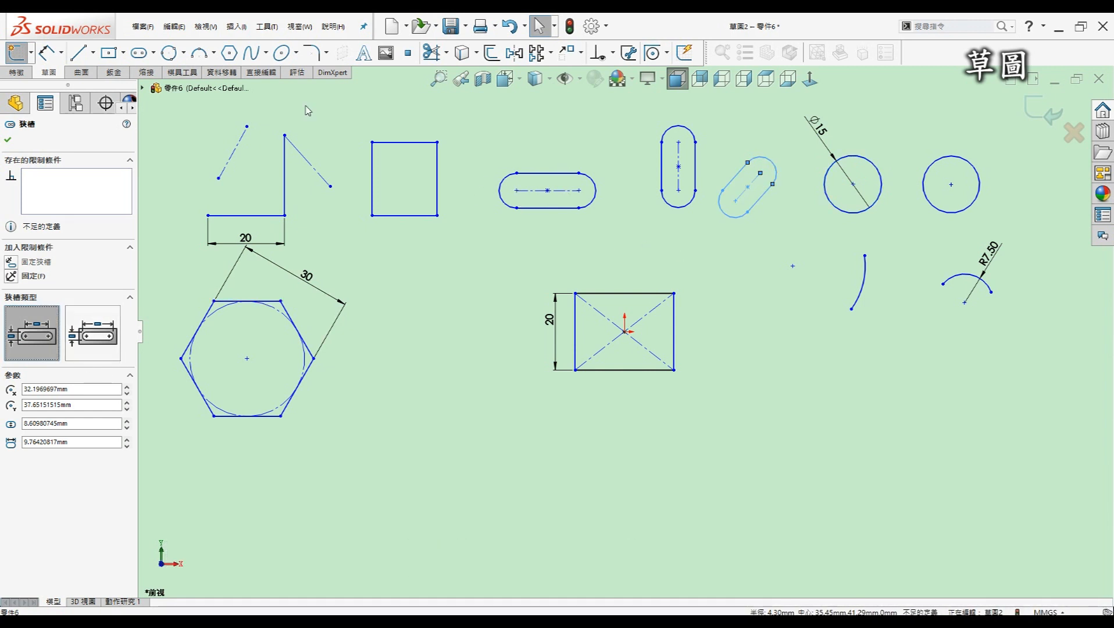
key(Escape)
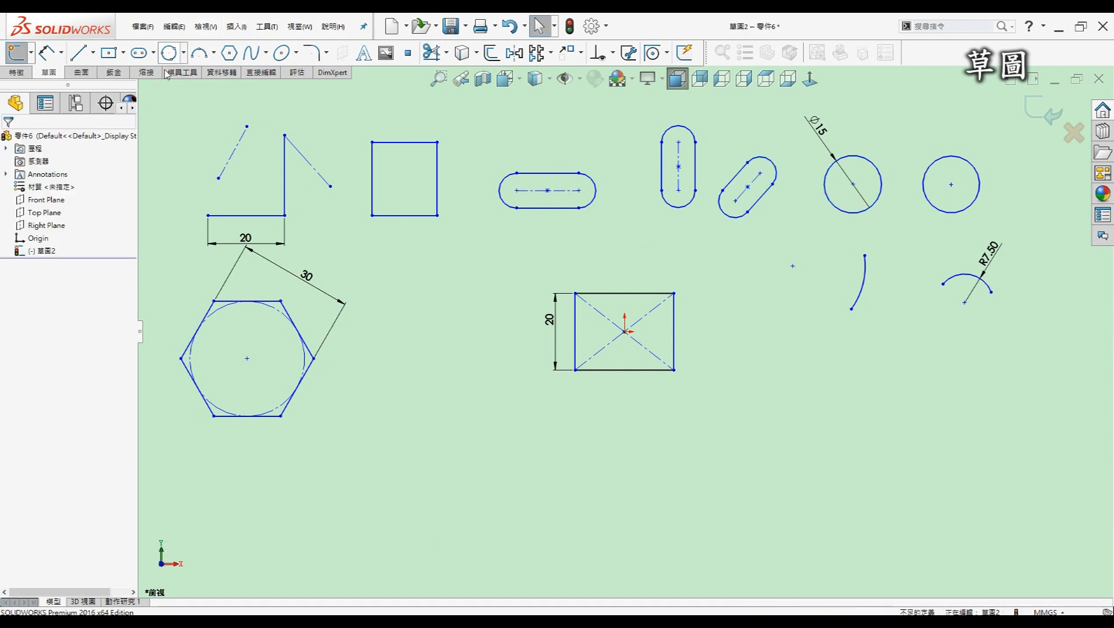
click(862, 291)
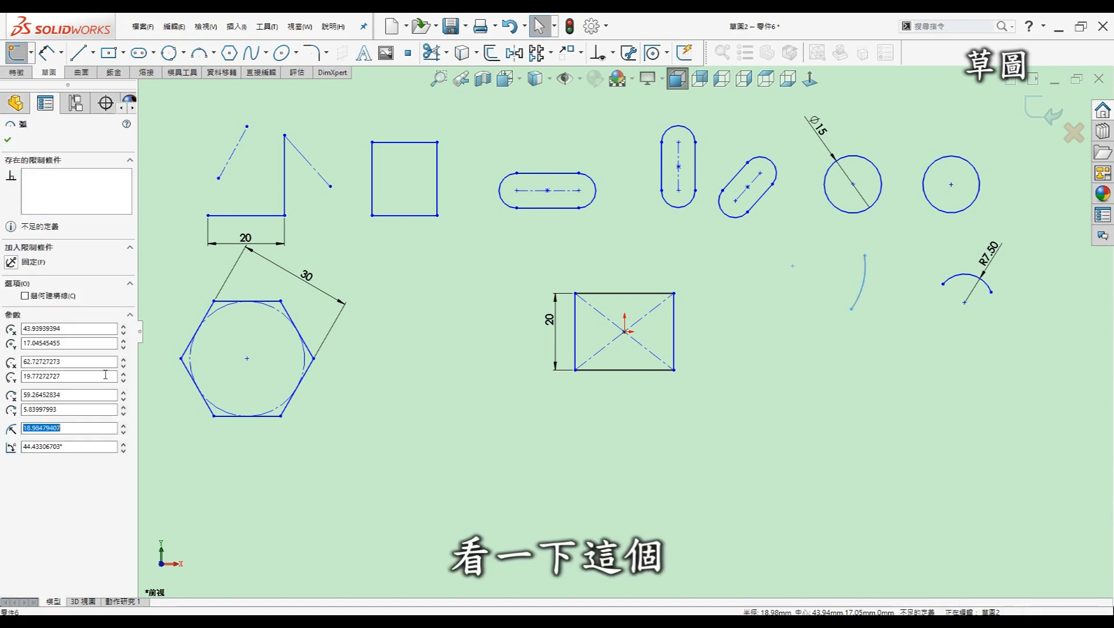
click(782, 290)
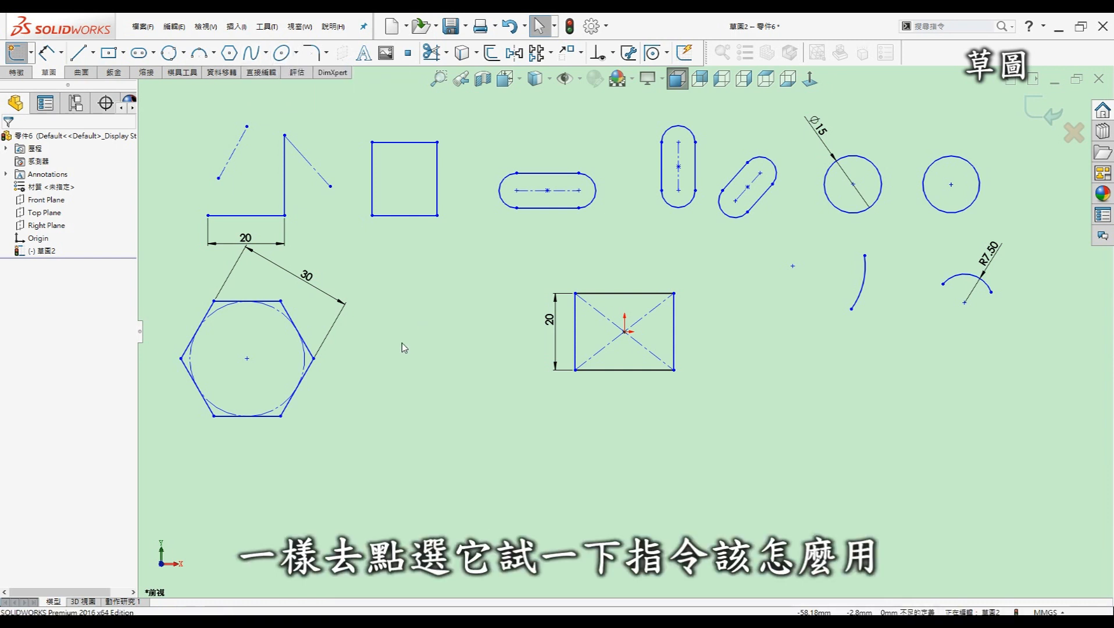
Draw a horizontal ellipse with radii of about 15 mm and 6.8 mm between the hexagon and the center rectangle
click(280, 54)
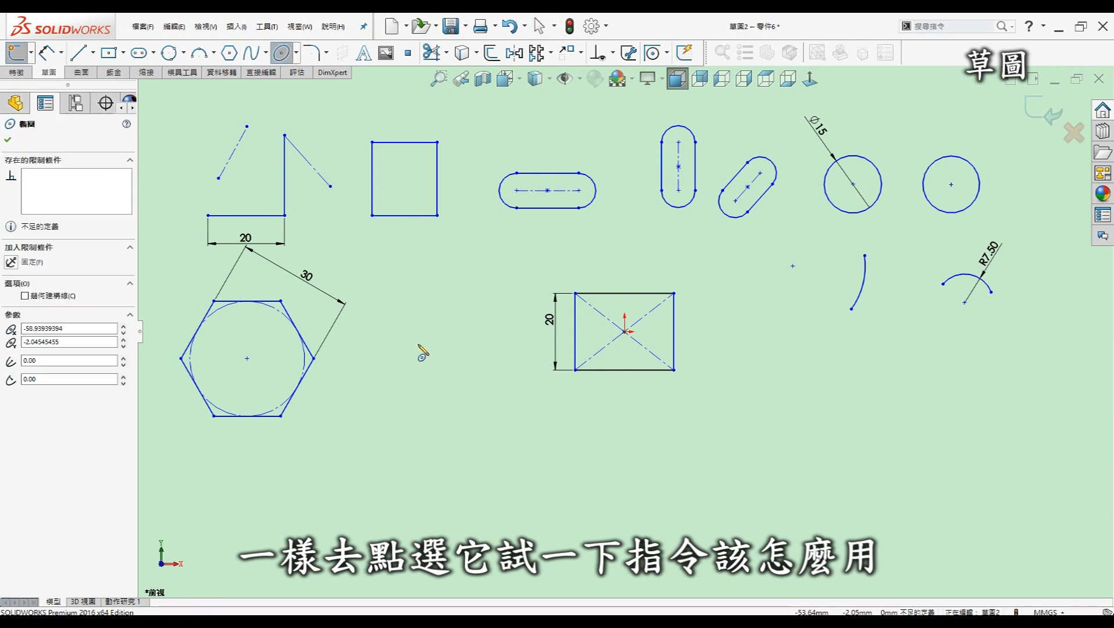
click(399, 339)
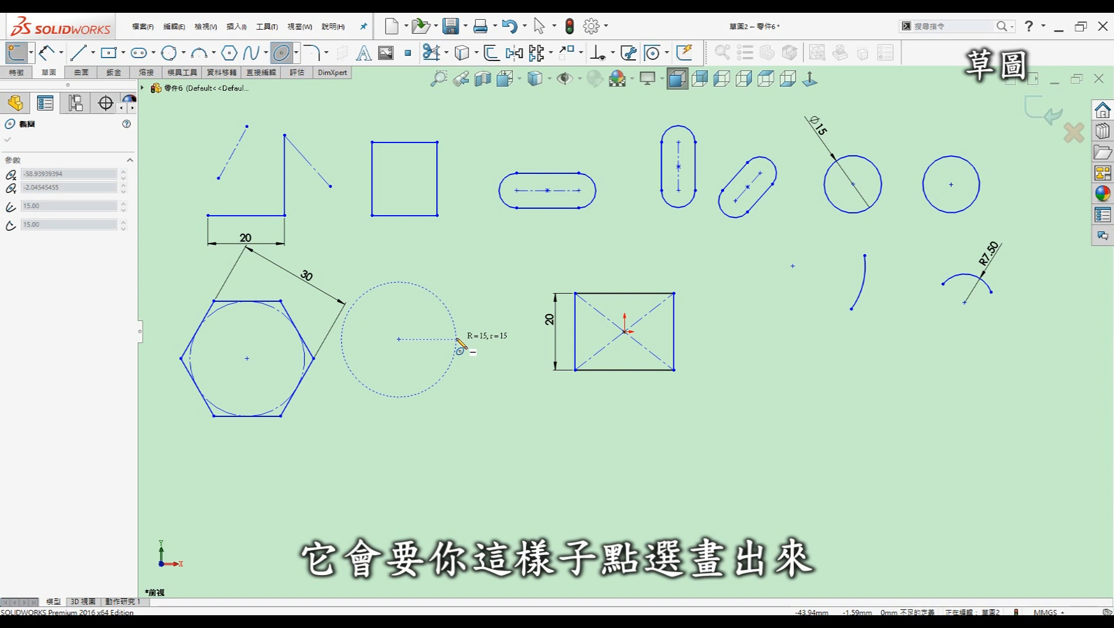
click(457, 339)
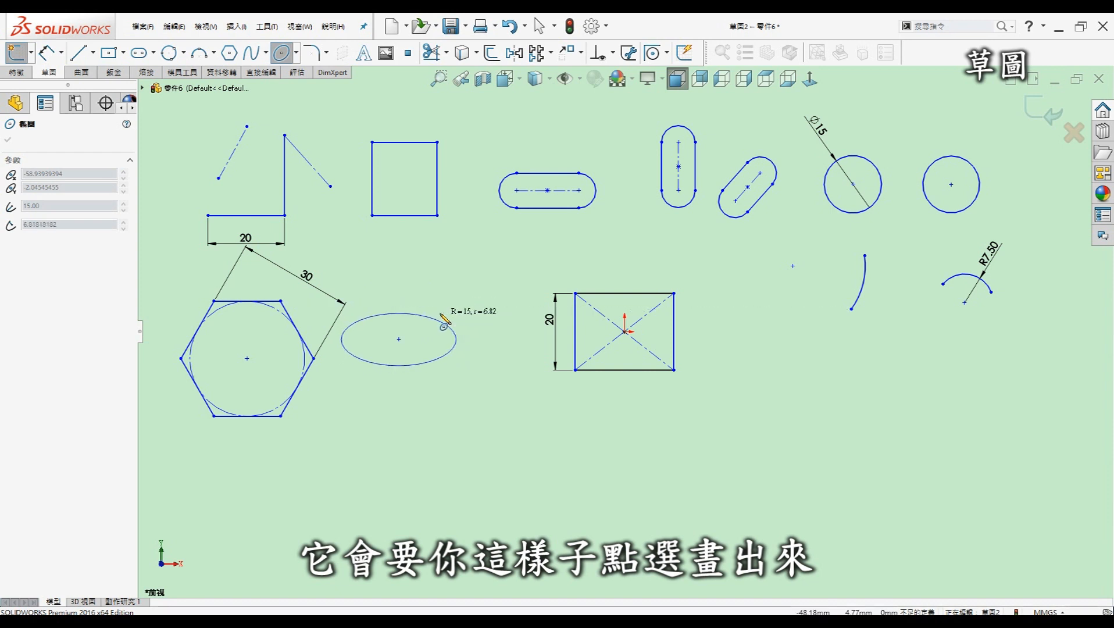
click(445, 324)
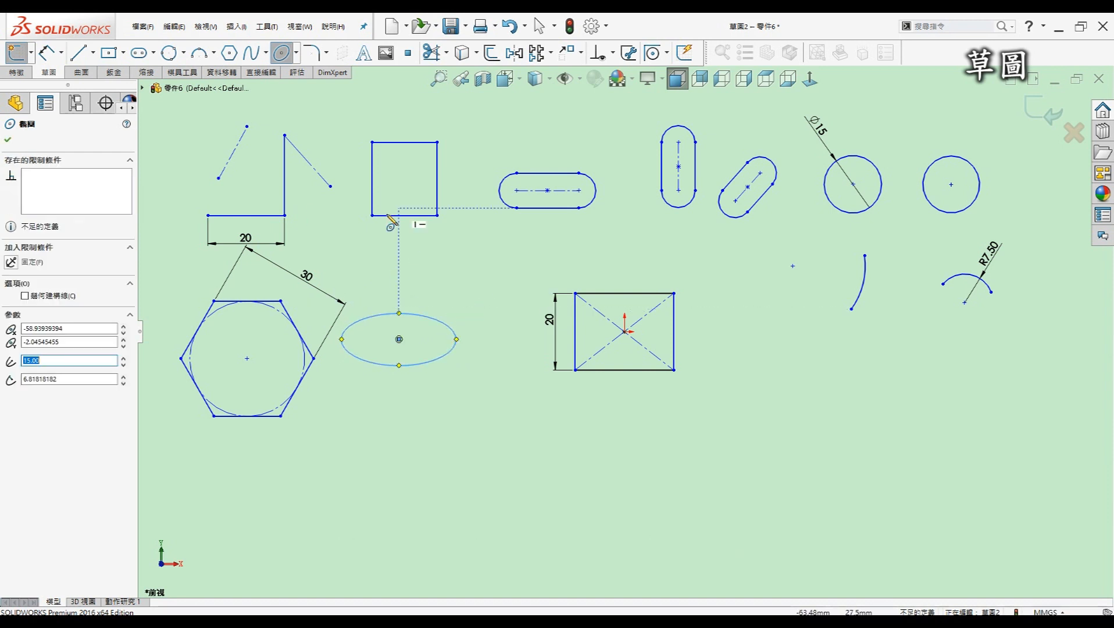
Draw a slanted ellipse with radii of about 15 mm and 6.5 mm below the horizontal ellipse
click(443, 418)
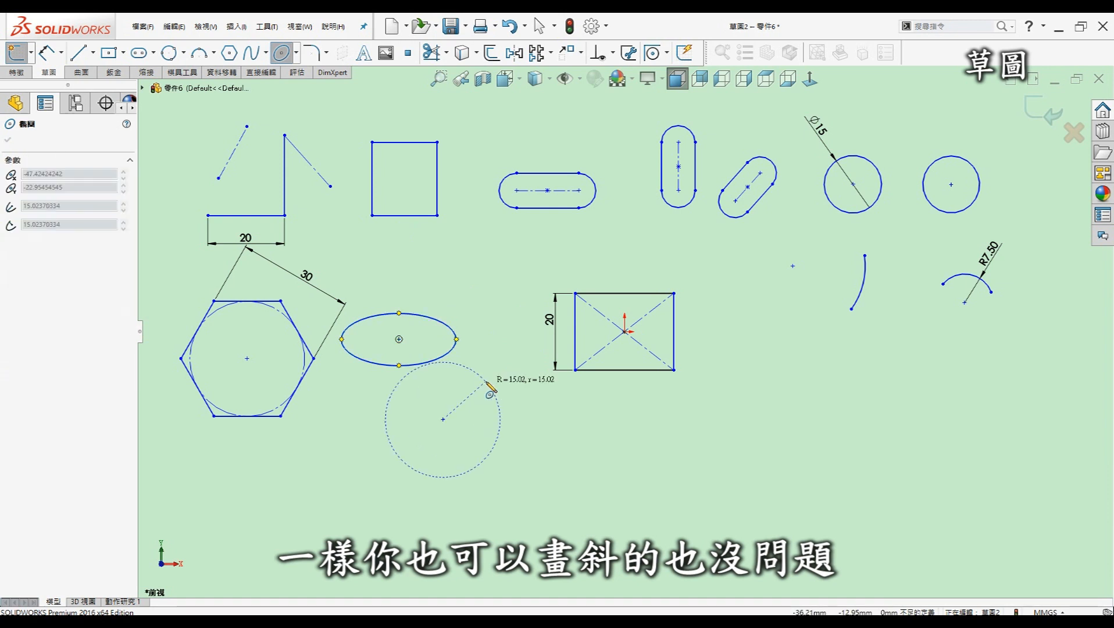
click(486, 381)
click(432, 400)
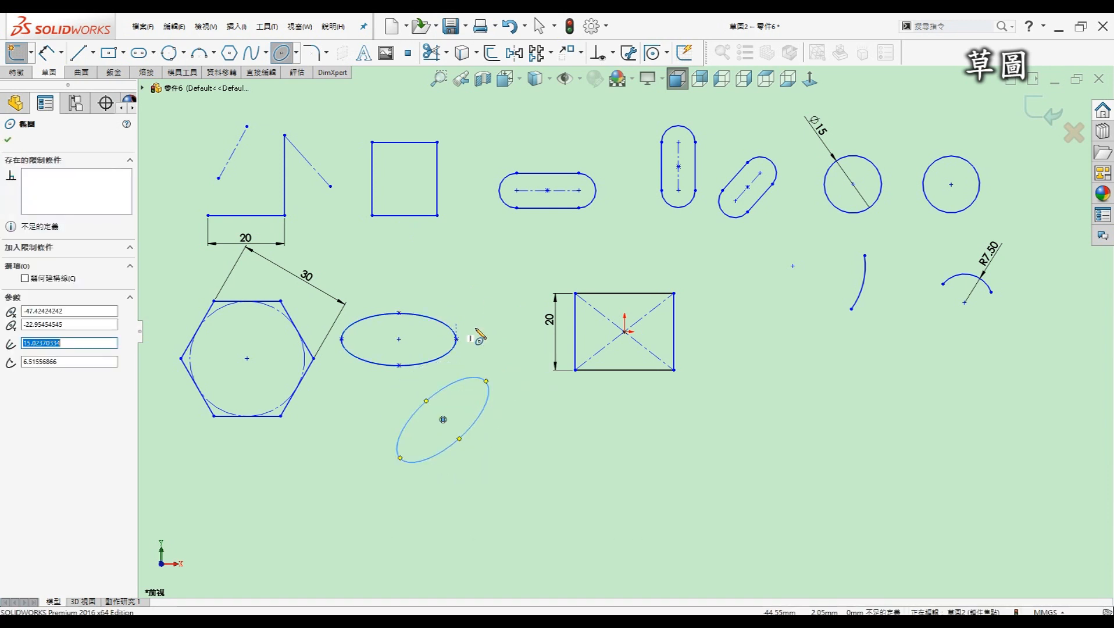
Draw a nearly vertical ellipse with a minor radius of about 7.4 mm between the horizontal ellipse and the center rectangle
click(493, 301)
click(522, 300)
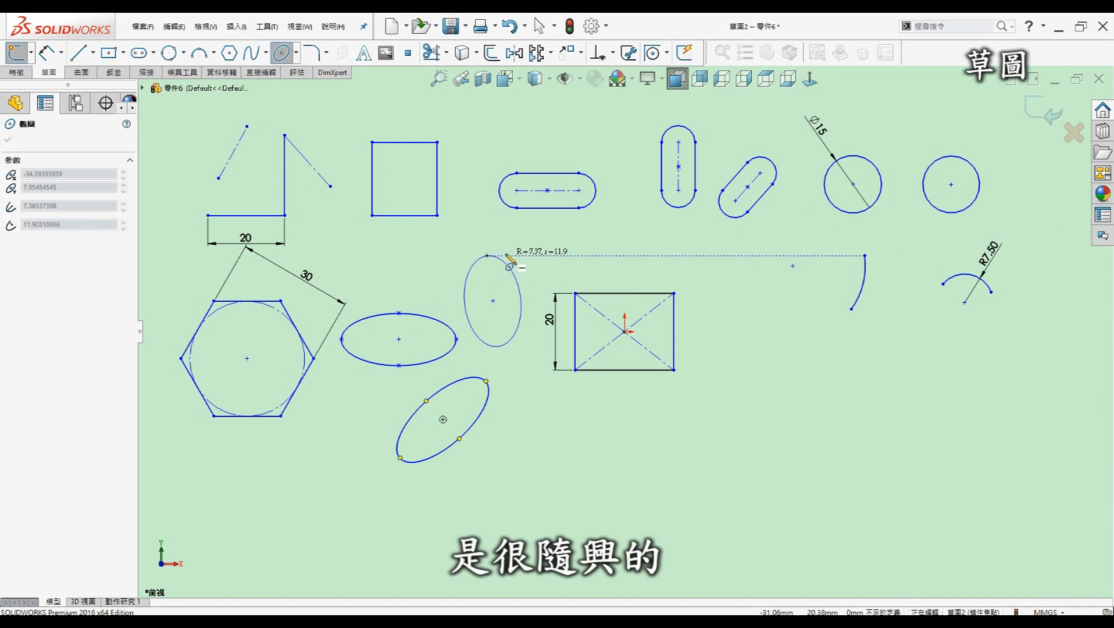
click(515, 253)
key(Escape)
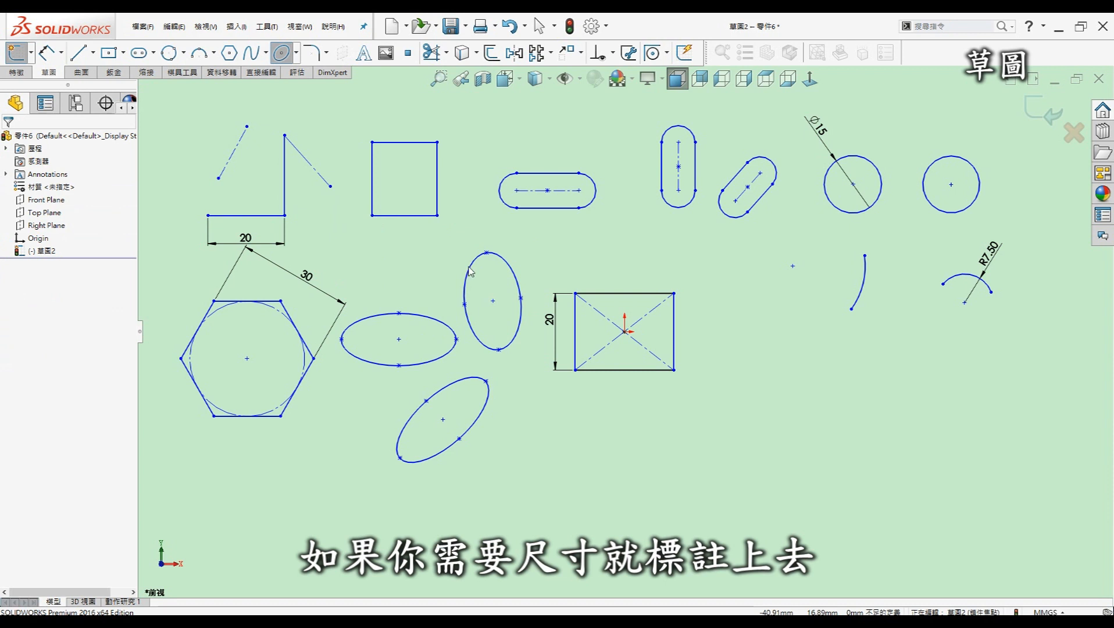
key(Escape)
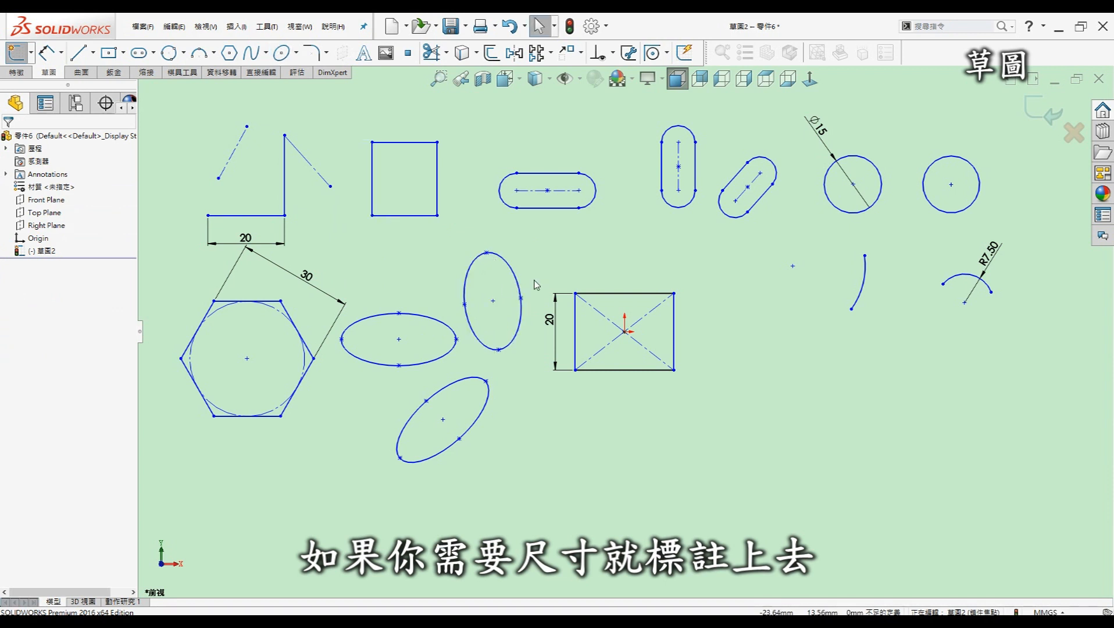
Apply 1 mm sketch fillets to the two left corners of the undimensioned rectangle
click(326, 53)
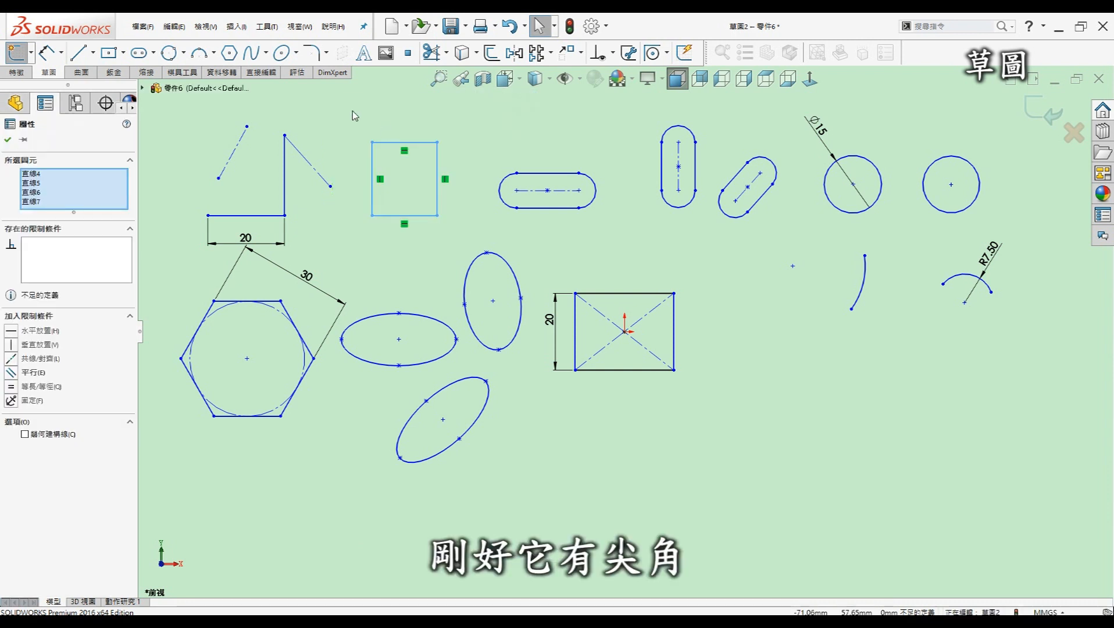
click(352, 114)
click(314, 53)
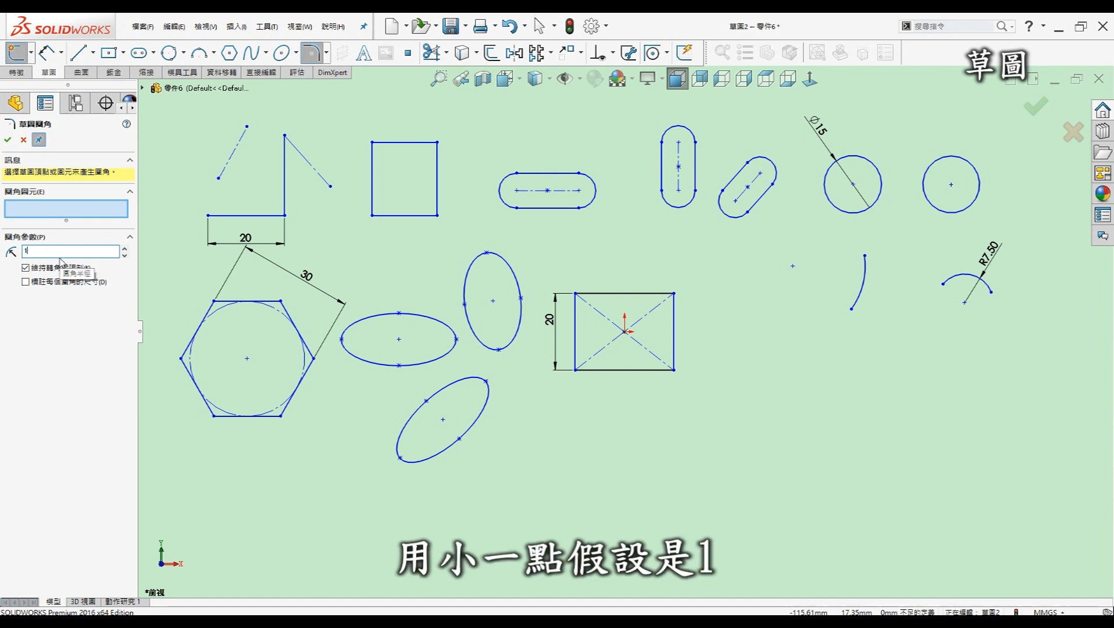
key(Return)
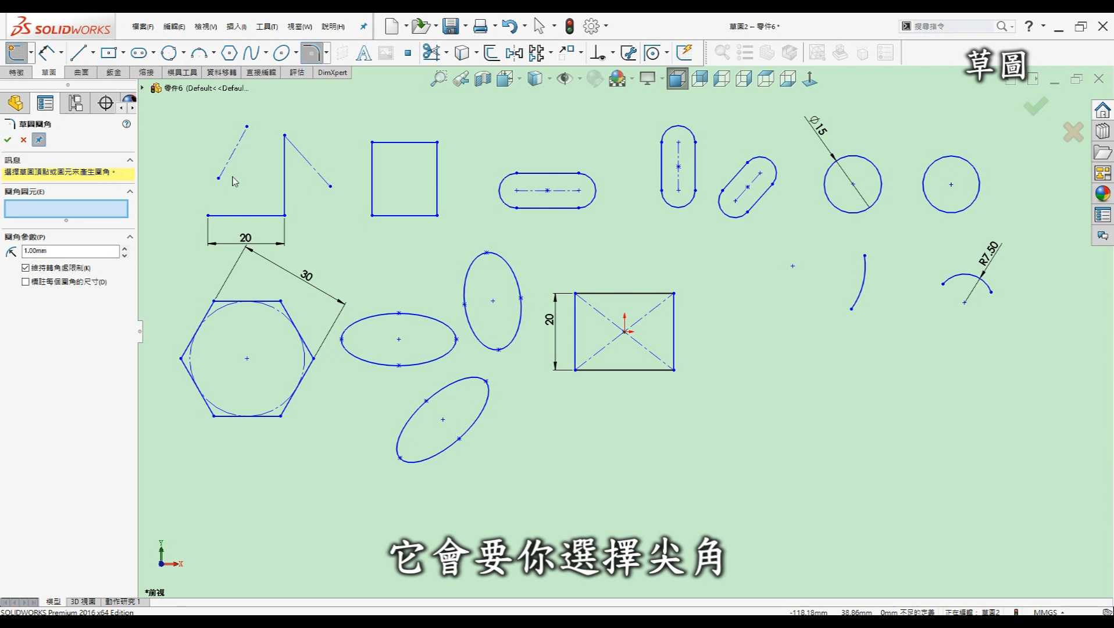
click(372, 143)
click(372, 215)
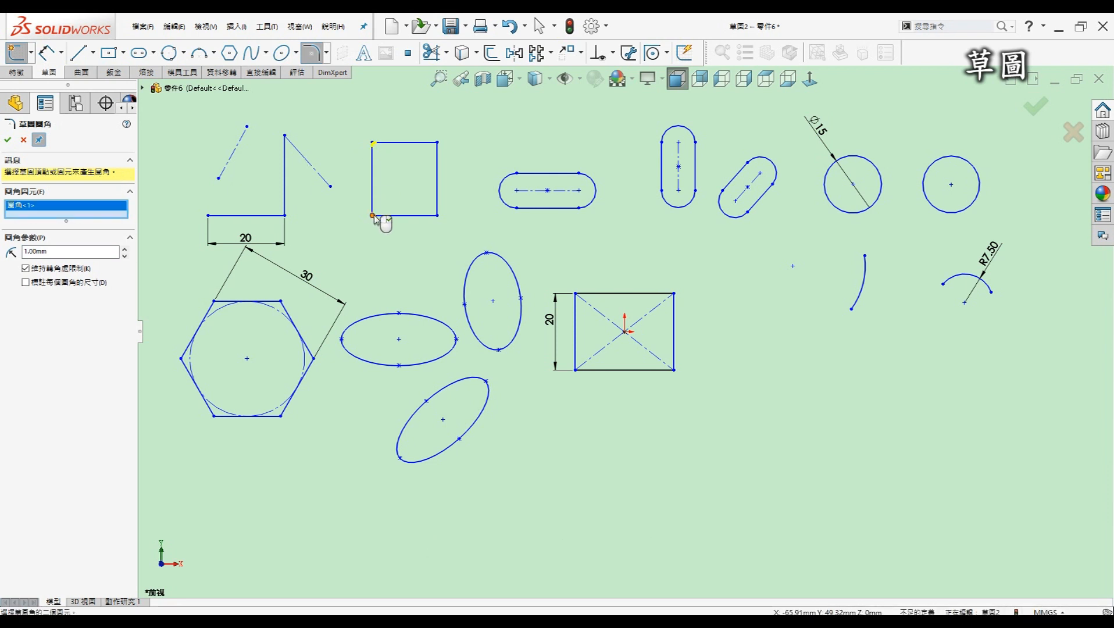
click(7, 141)
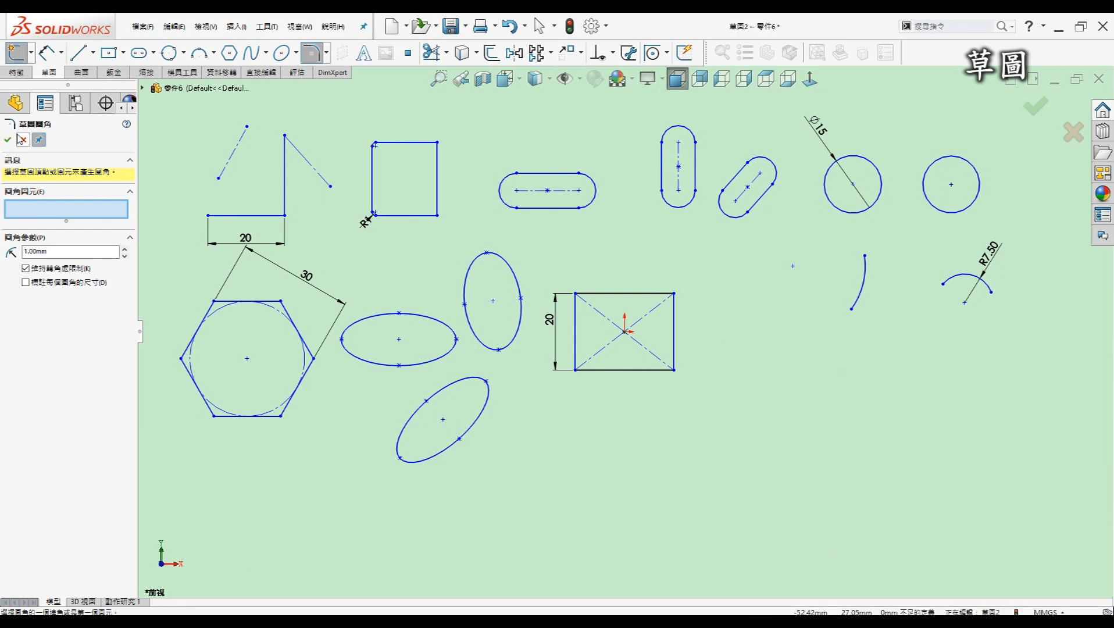
Close the fillet command and examine the rectangle's rounded left corners up close
click(21, 140)
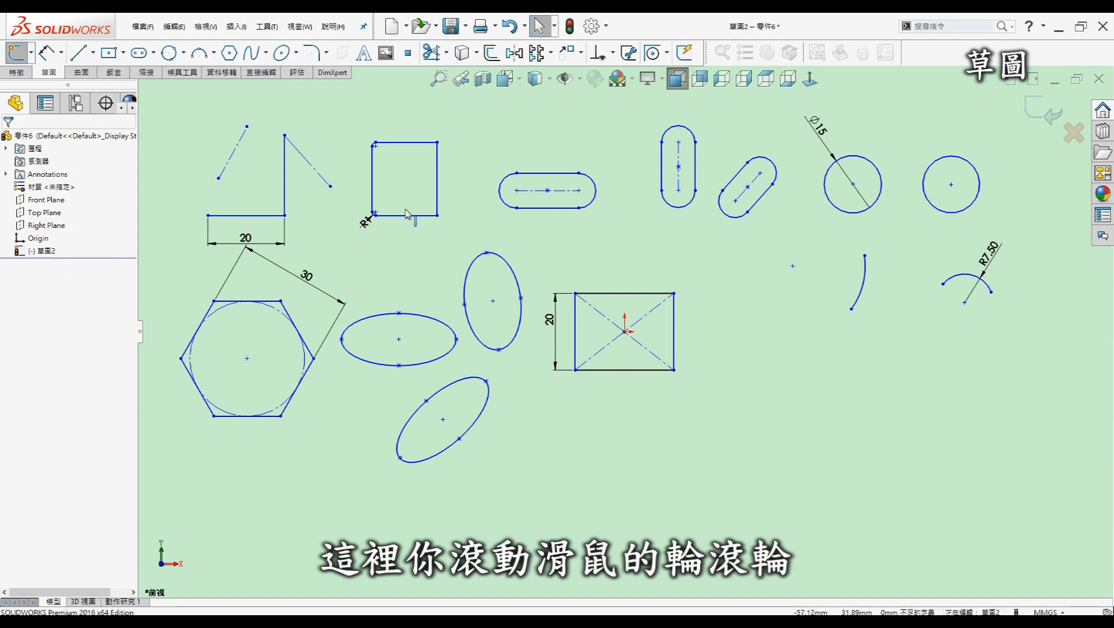
scroll(356, 171, up, 3)
scroll(535, 252, down, 2)
scroll(506, 238, down, 5)
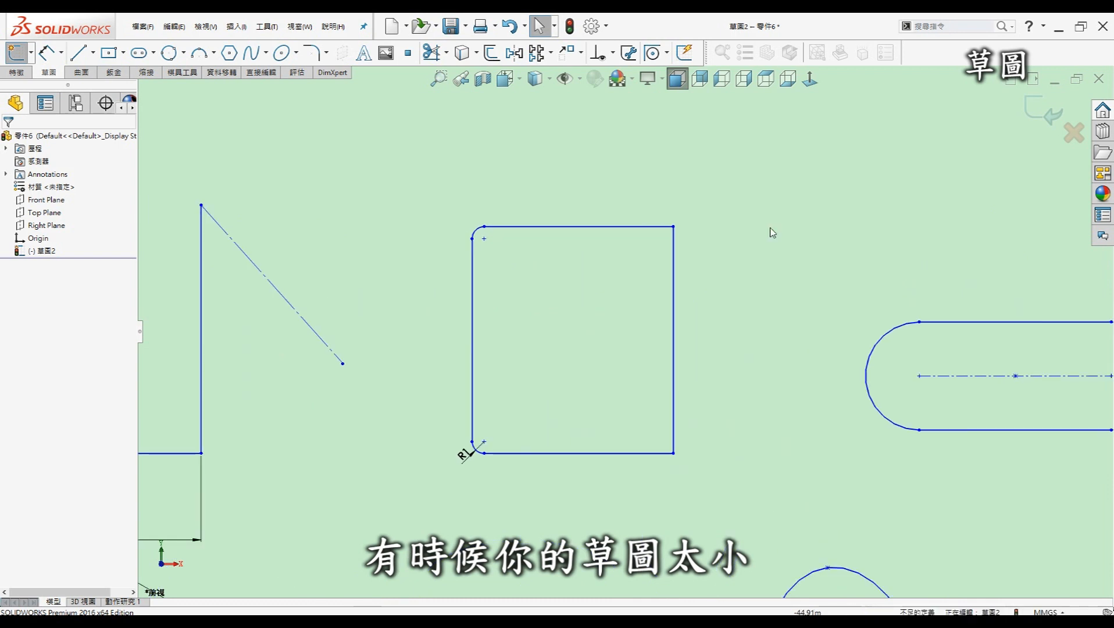
scroll(523, 407, down, 1)
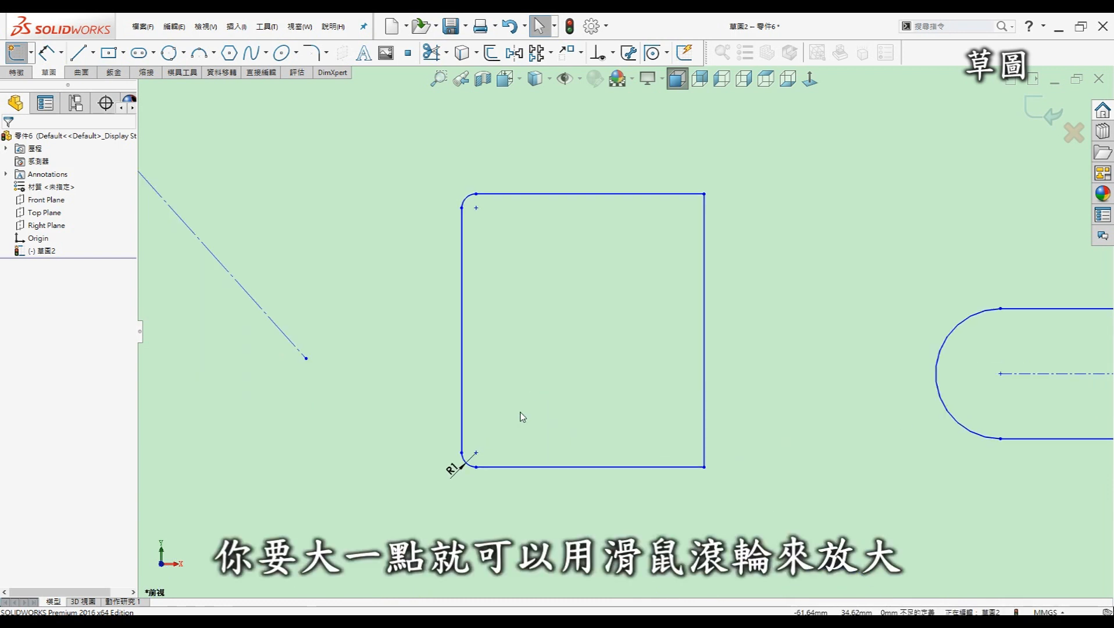
scroll(499, 449, down, 2)
scroll(498, 445, up, 2)
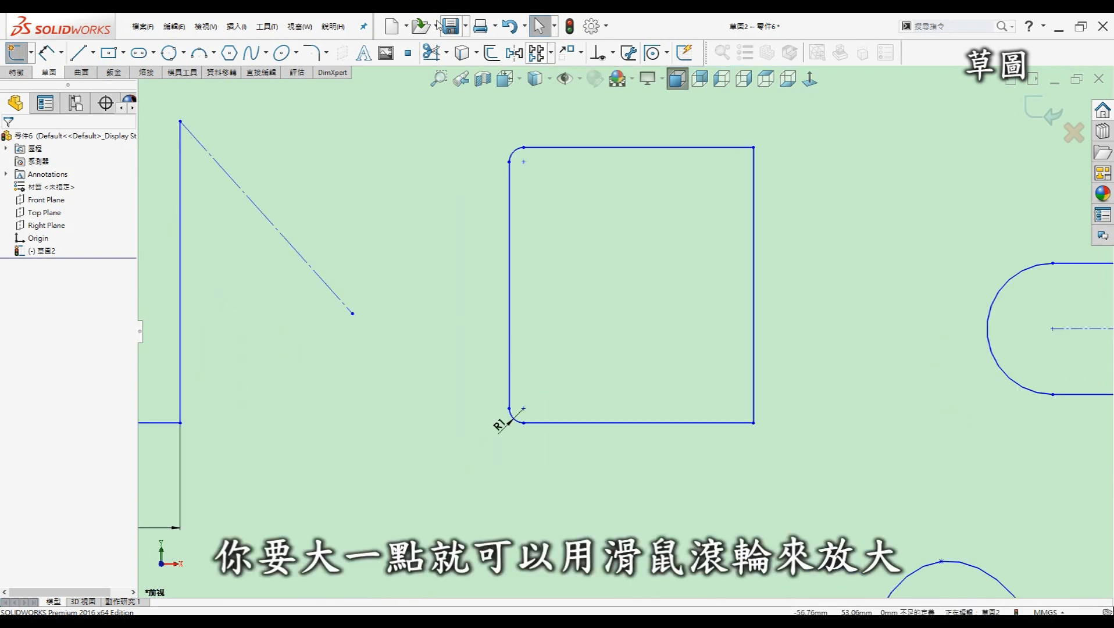
scroll(453, 30, up, 1)
Apply 1 mm equal-distance sketch chamfers to the two right corners of the filleted rectangle
click(326, 52)
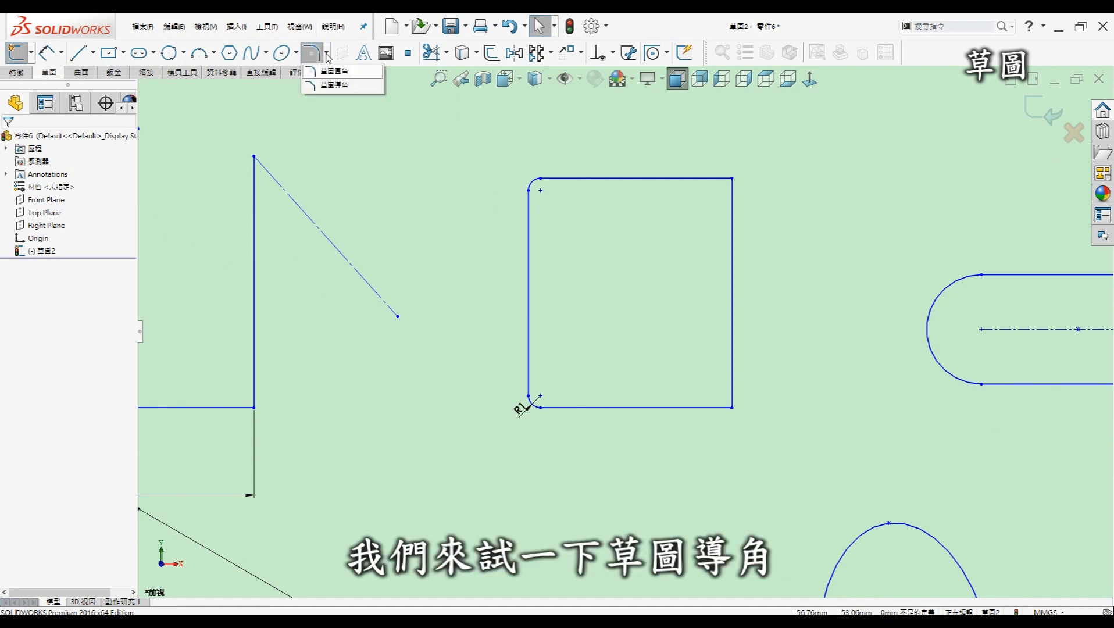
click(346, 86)
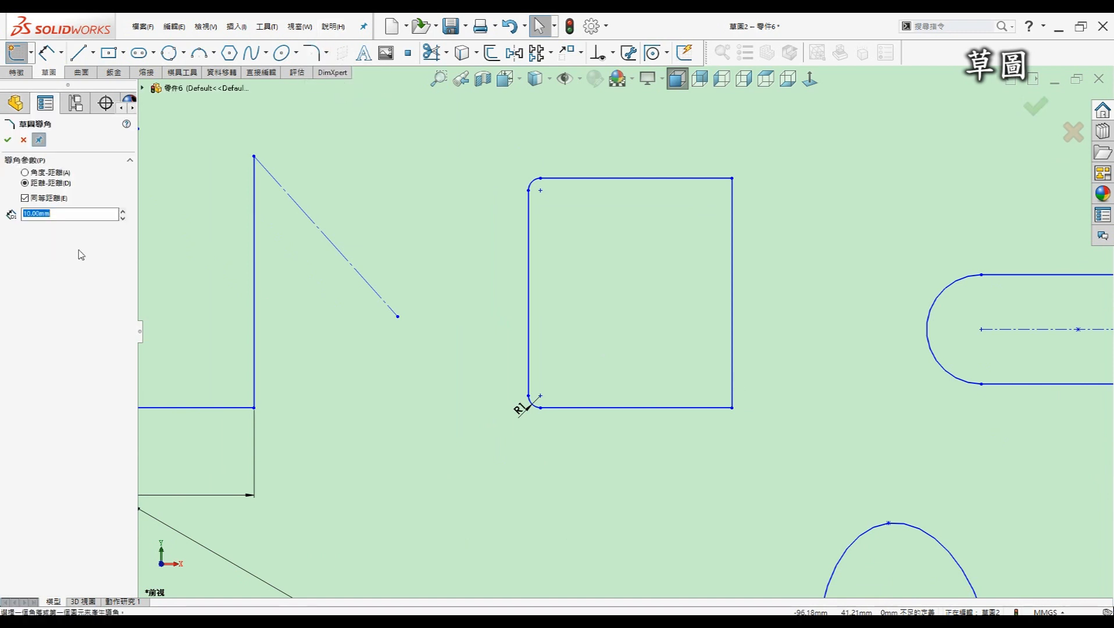
drag(59, 215, 9, 216)
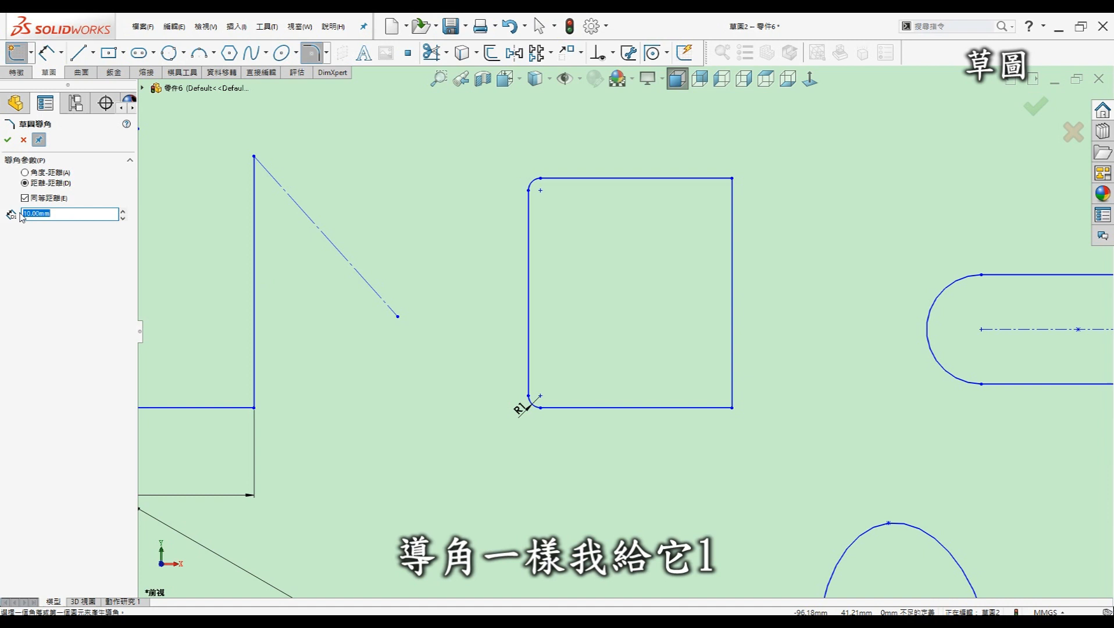
text(1)
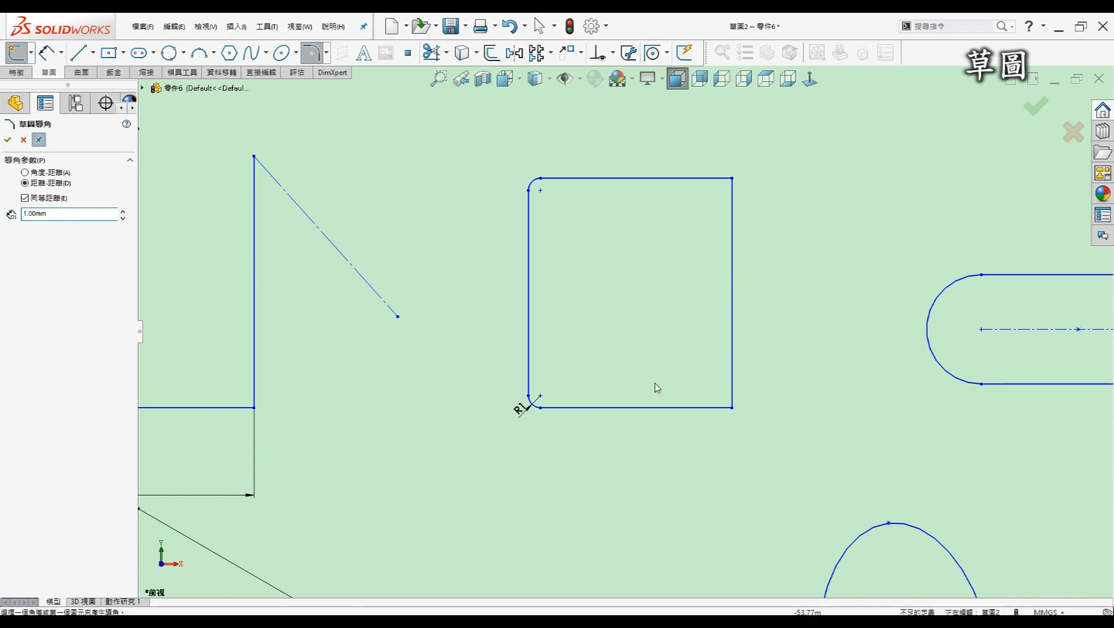
click(732, 270)
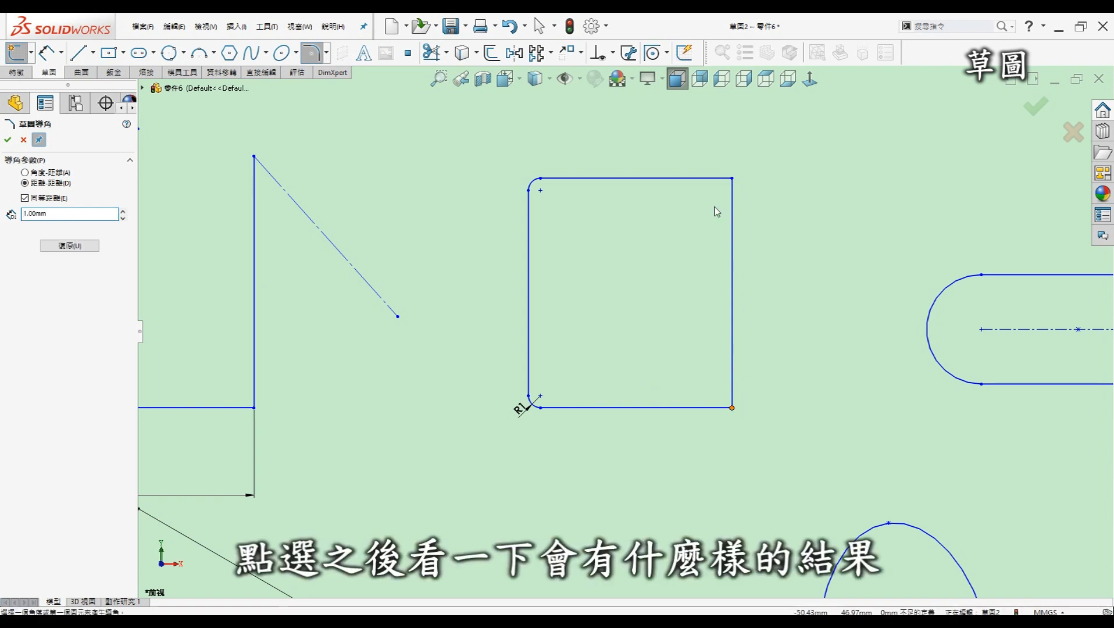
click(733, 179)
click(8, 140)
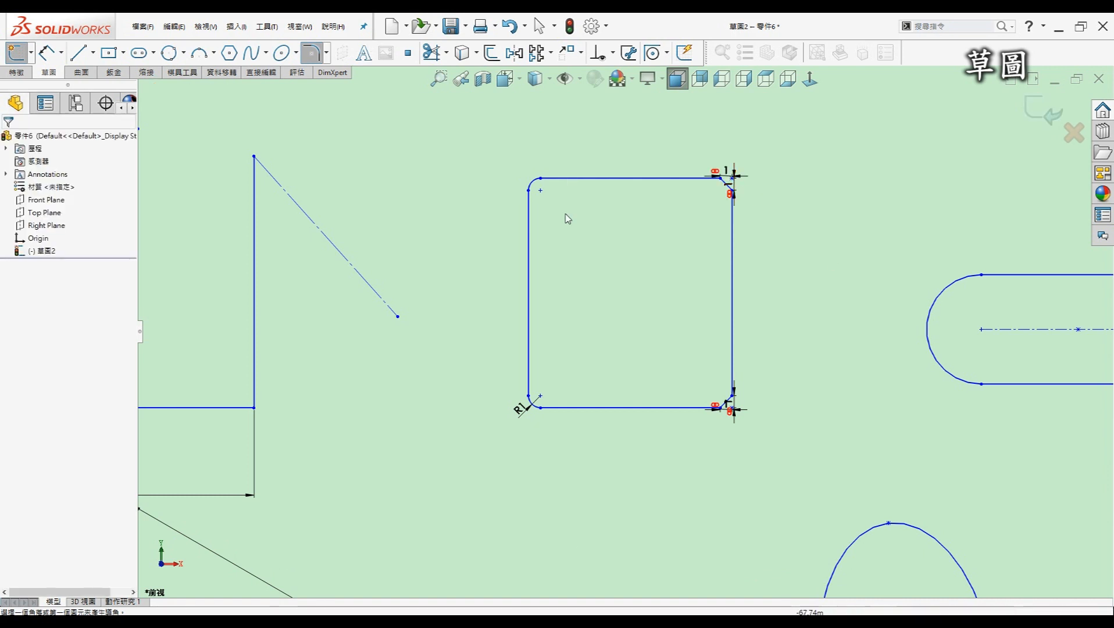
Place the sketch text 123 at the center of the center rectangle
scroll(799, 248, up, 8)
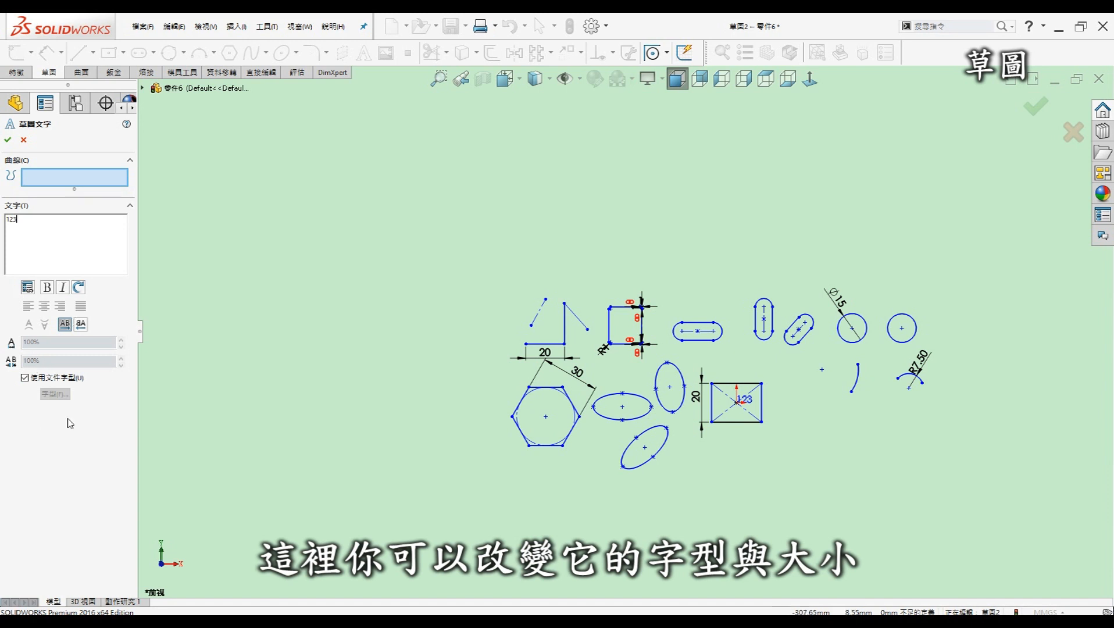
click(9, 141)
scroll(729, 401, down, 3)
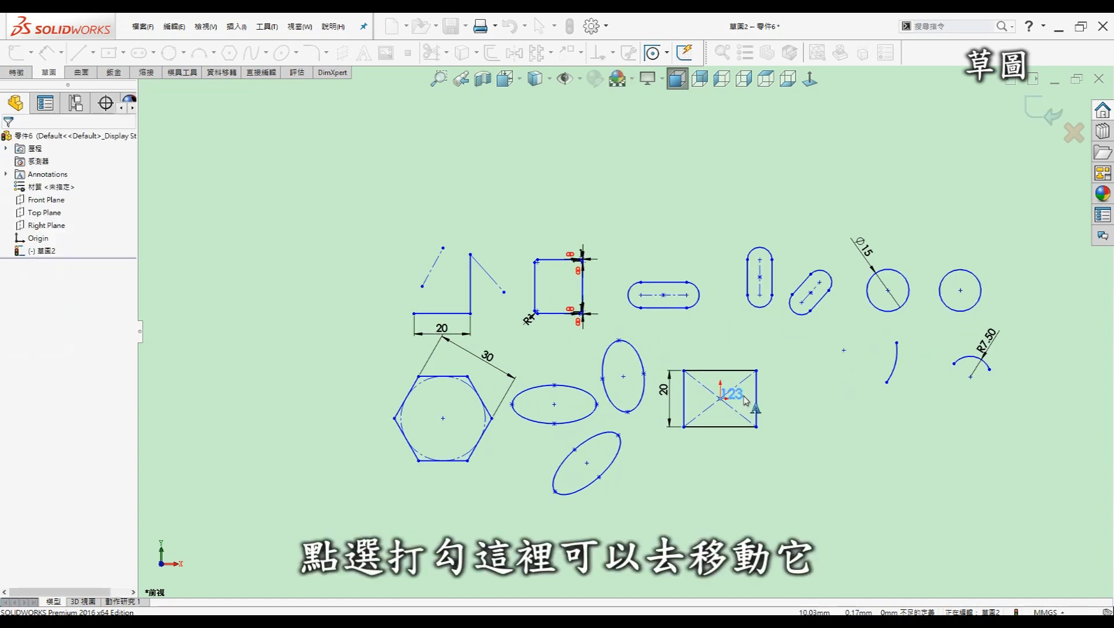
Try to move the 123 text away from the center of the center rectangle
click(709, 395)
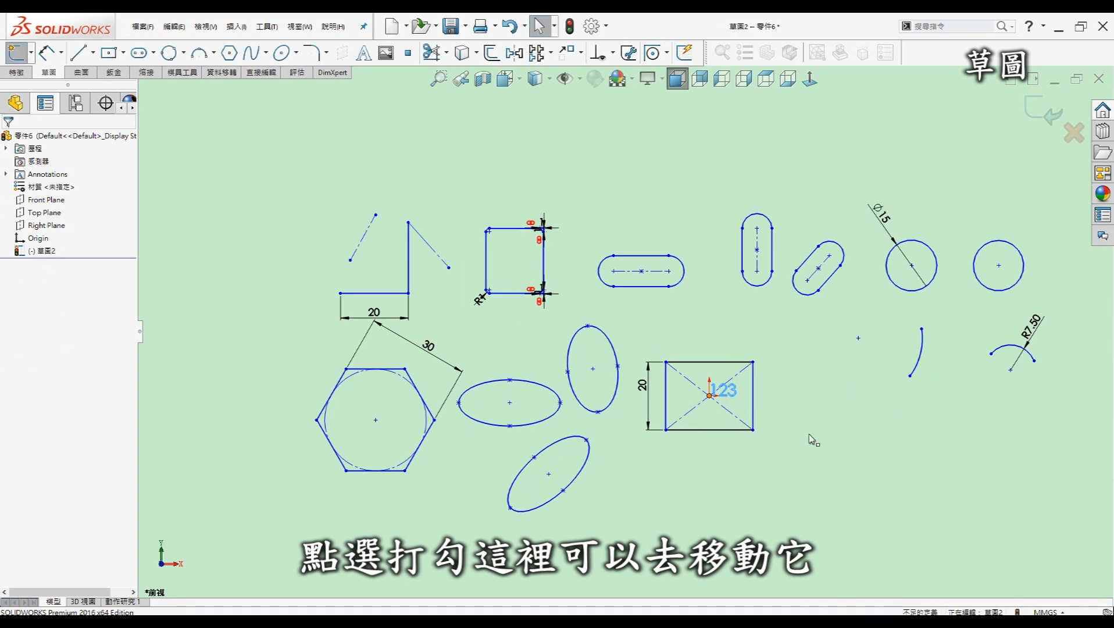
drag(731, 390, 809, 462)
scroll(717, 413, up, 4)
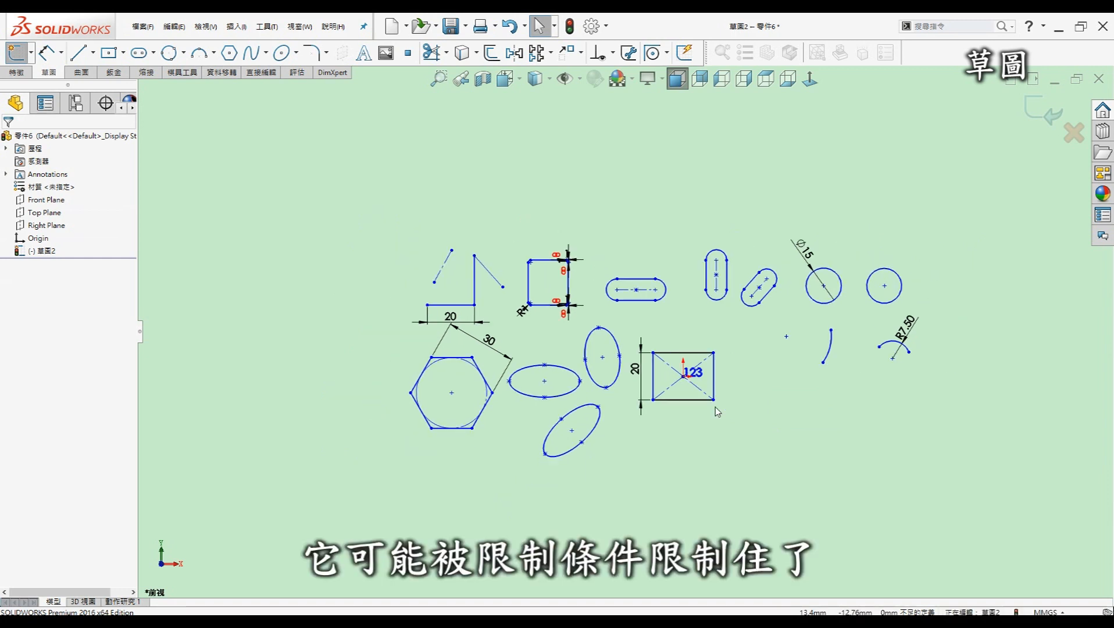
scroll(669, 362, down, 4)
scroll(690, 354, down, 5)
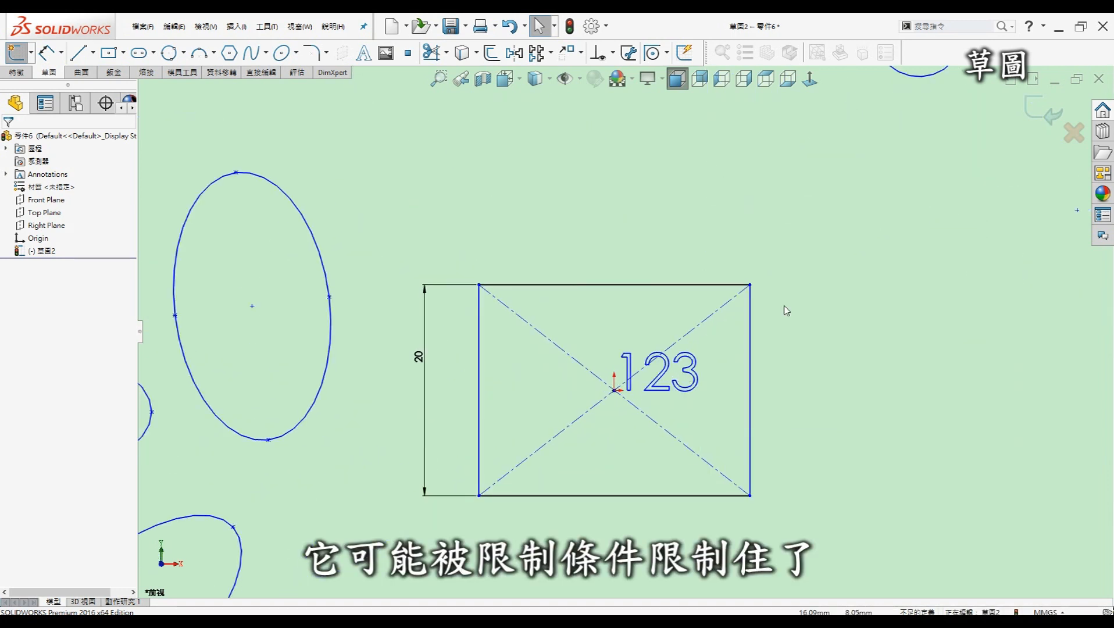
scroll(592, 288, up, 2)
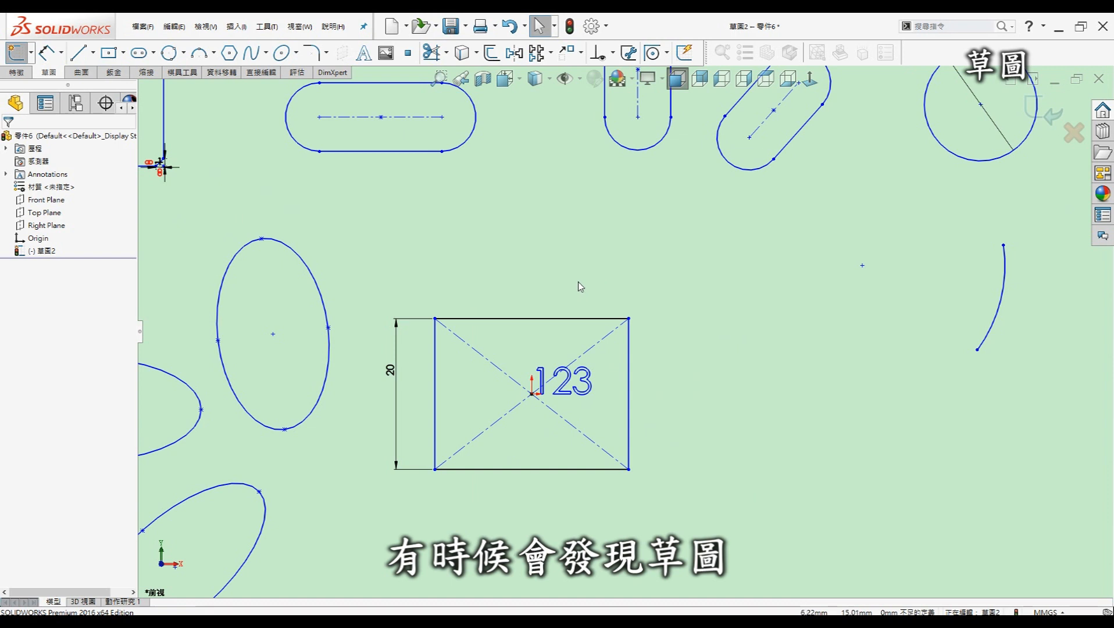
click(555, 387)
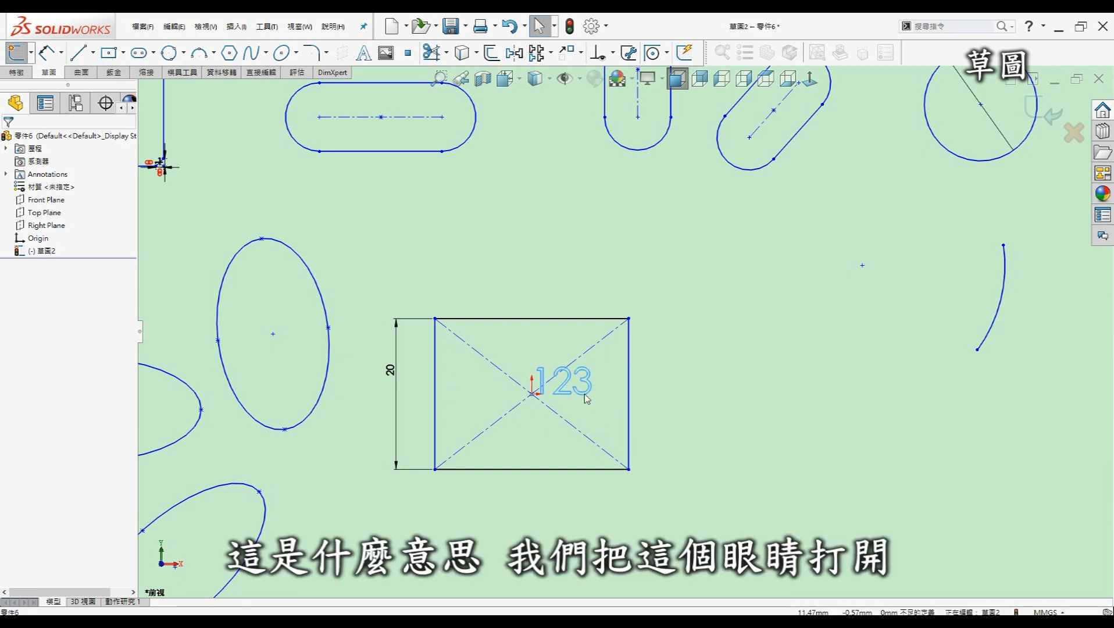
Turn on the display of sketch relations to find what constrains the 123 text
click(569, 82)
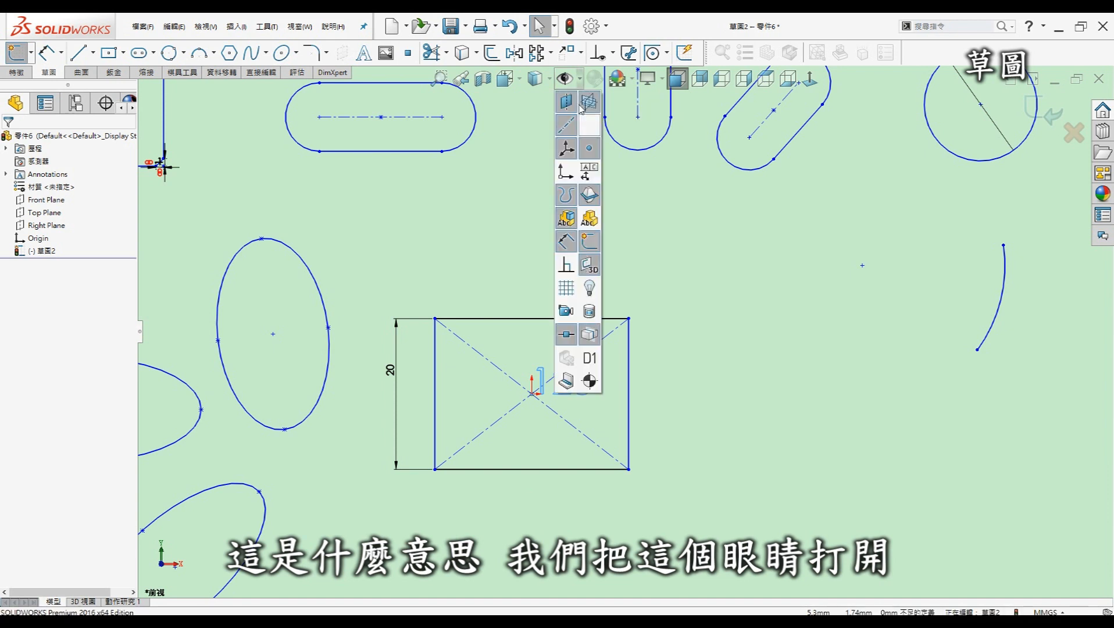
click(567, 267)
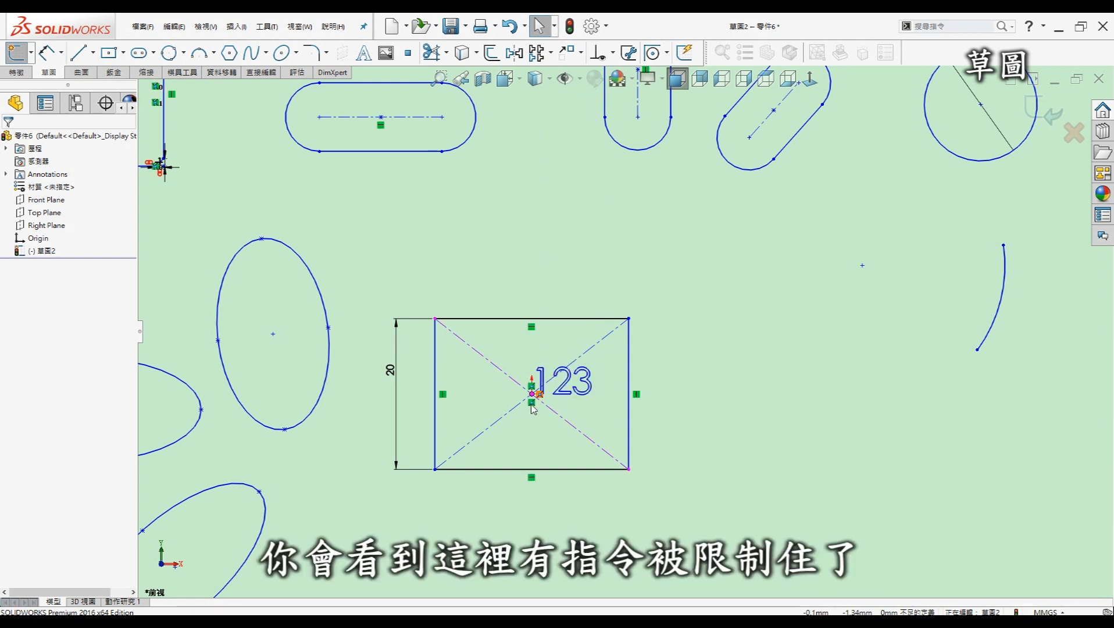
click(563, 393)
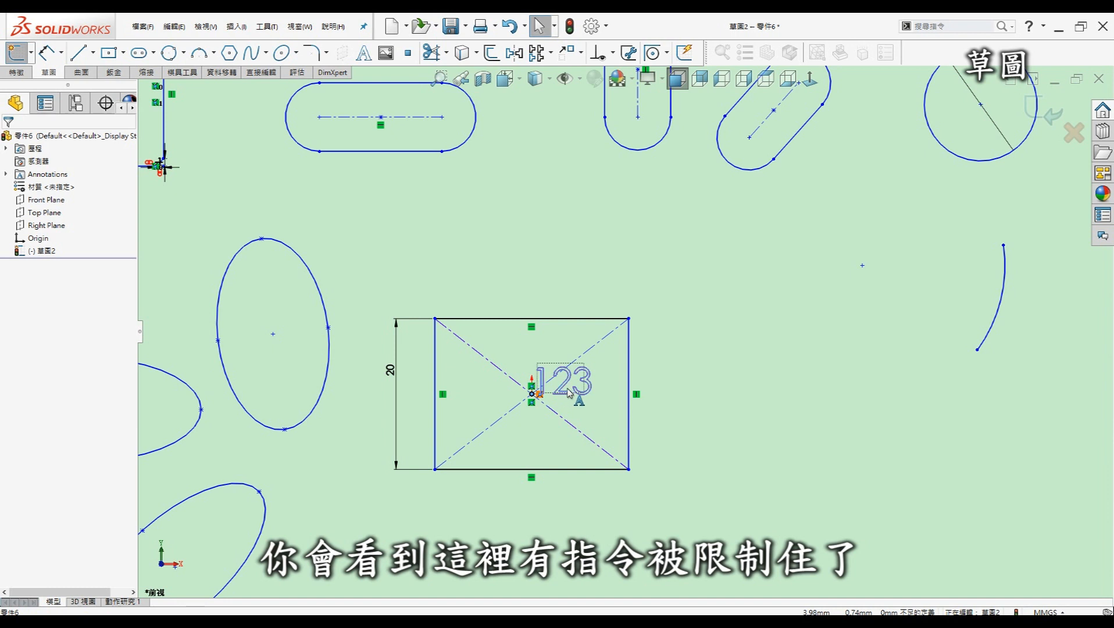
Delete the relation holding the 123 text at the origin and move the text to the right of the center rectangle
click(539, 395)
key(Delete)
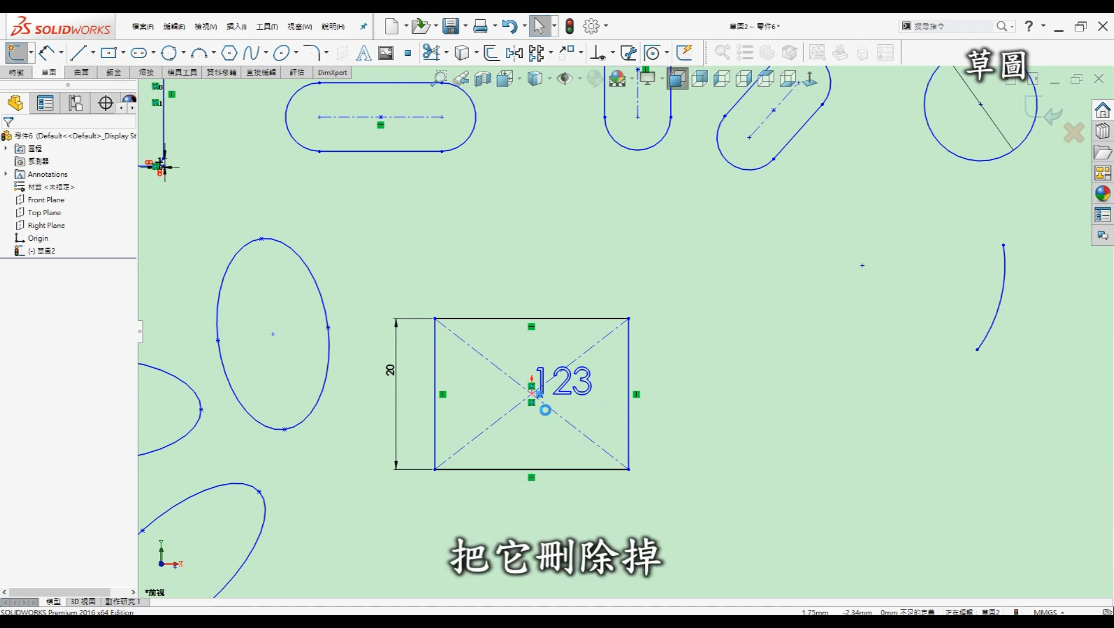
drag(540, 396, 715, 384)
click(788, 449)
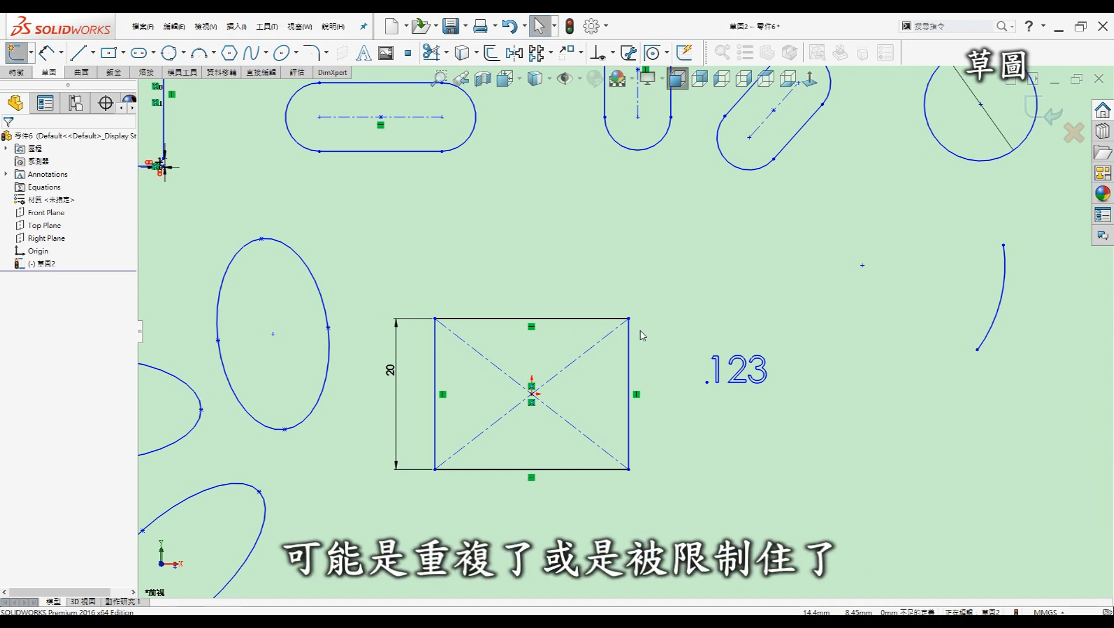
click(567, 80)
click(618, 79)
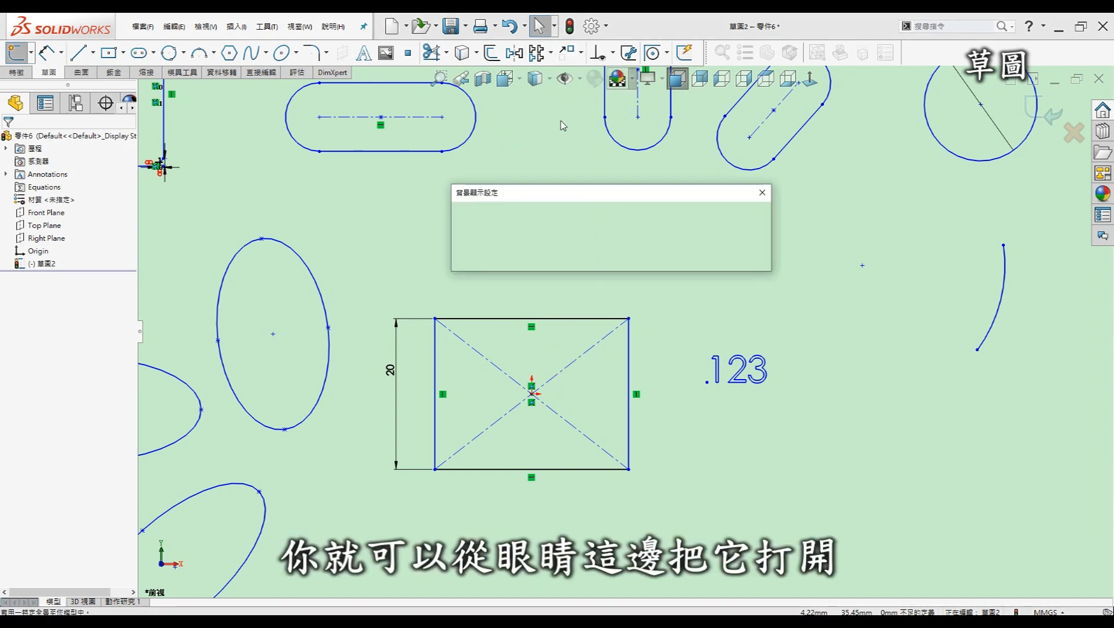
click(762, 192)
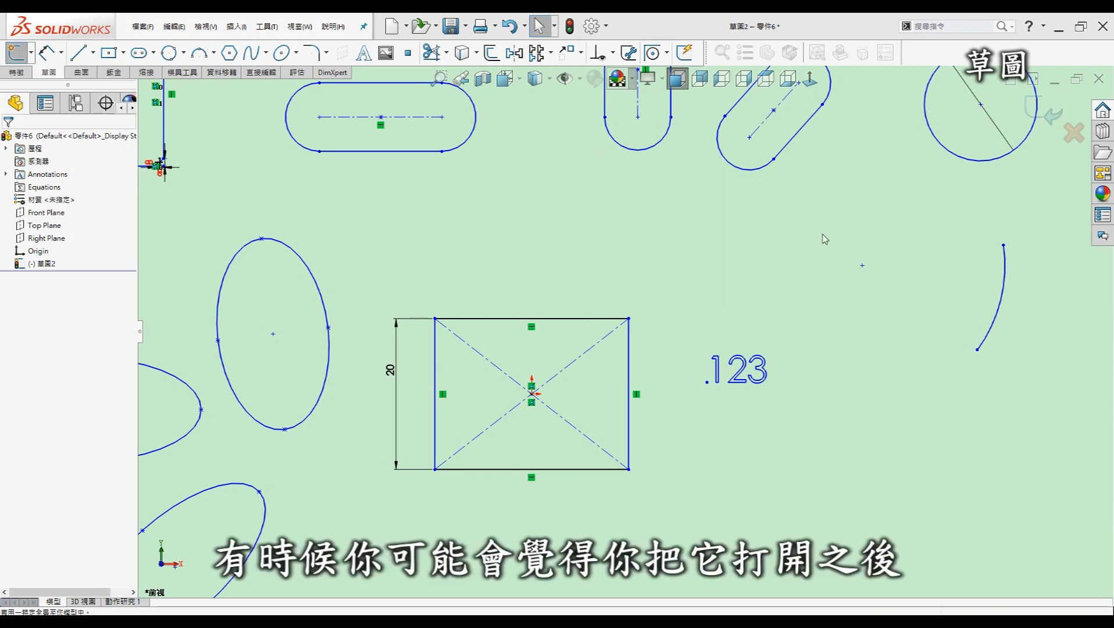
Fit the whole sketch in view and hide the sketch relation symbols
scroll(643, 294, down, 2)
key(f)
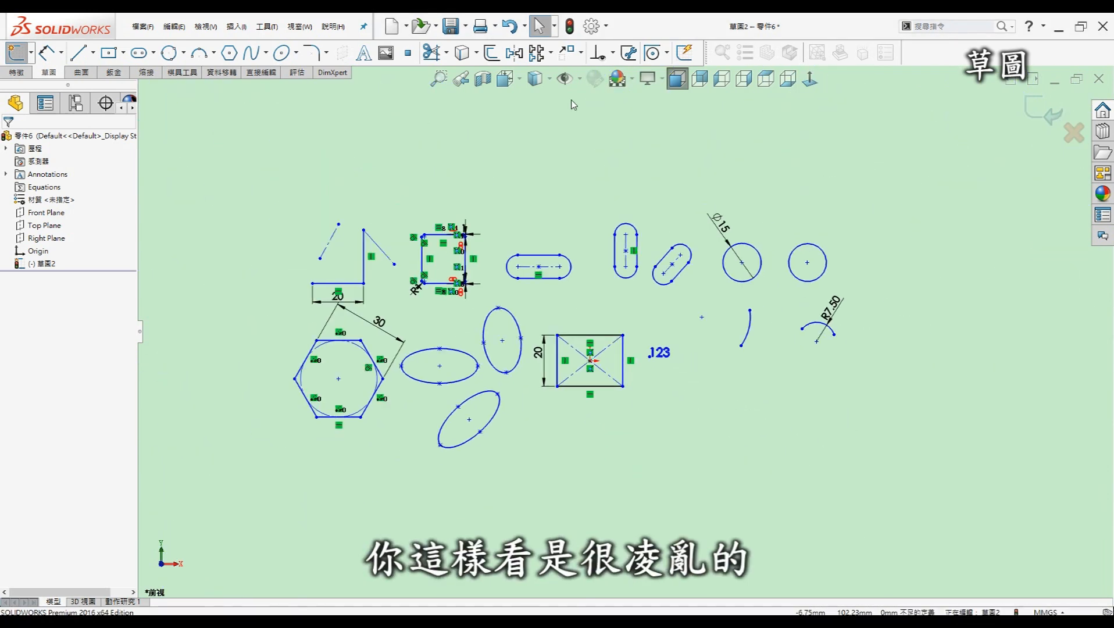
click(560, 80)
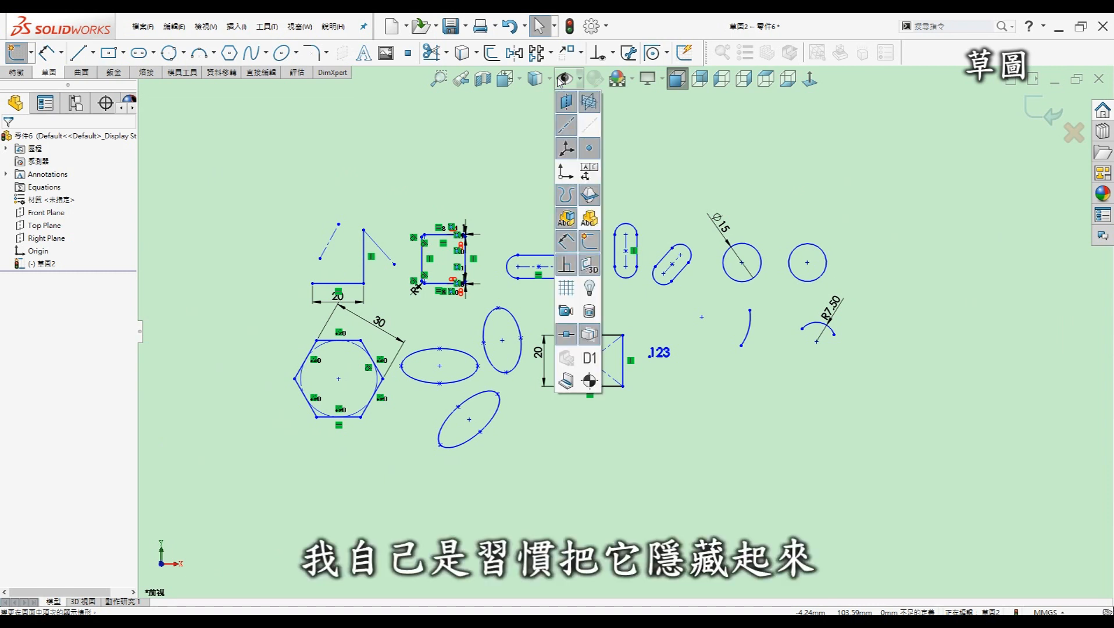
click(567, 268)
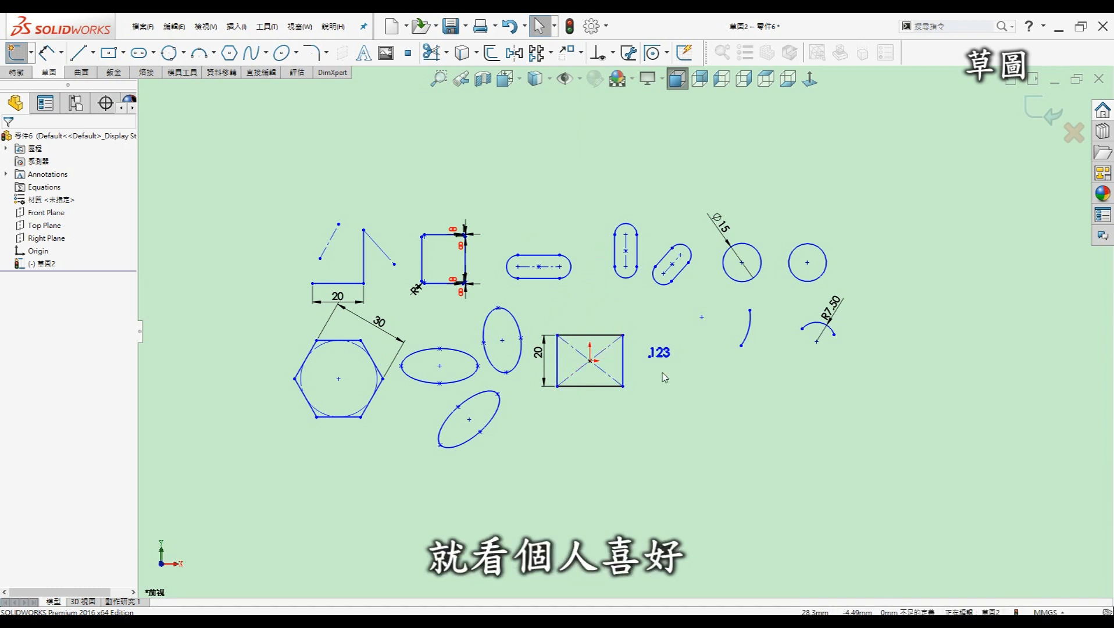
scroll(692, 378, down, 1)
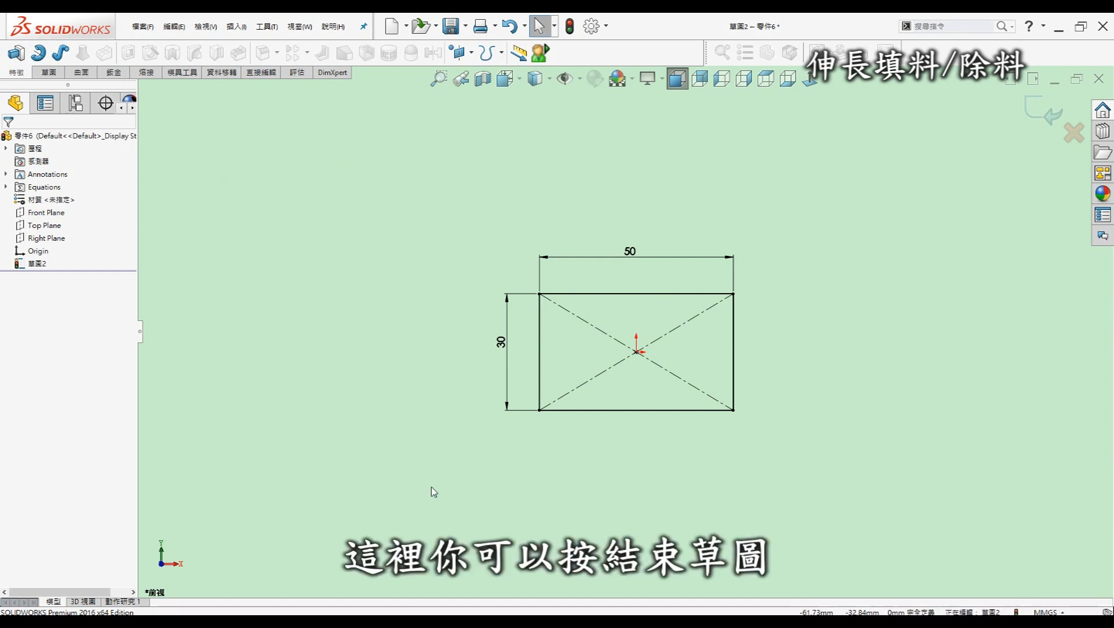
Start a boss extrusion of the 50 by 30 mm center rectangle with the symmetric mid-plane end condition (兩側對稱)
click(18, 55)
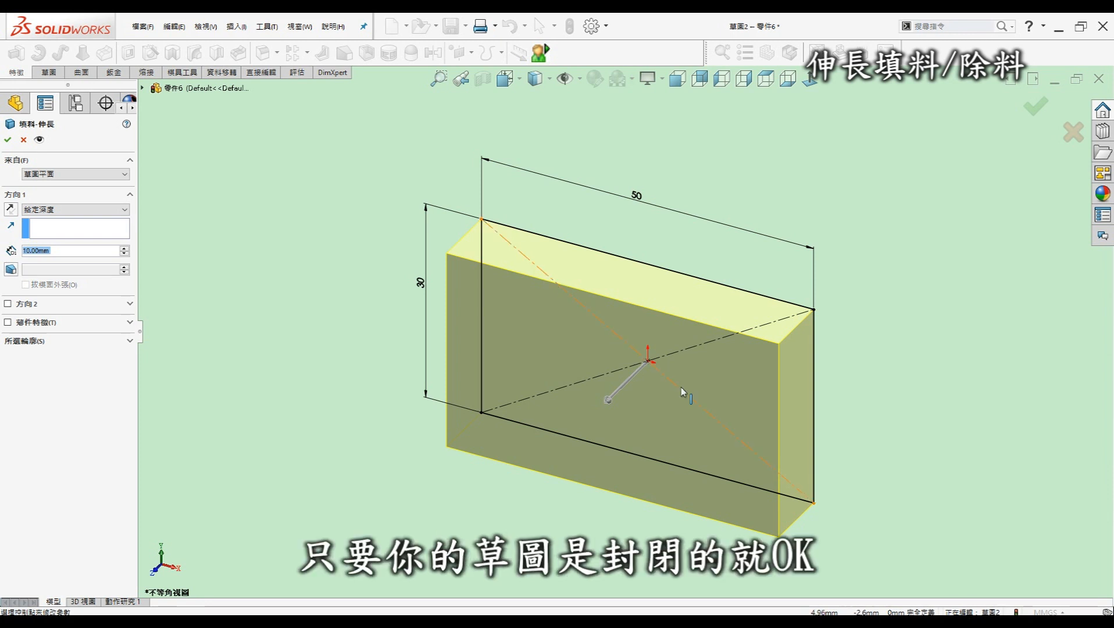
scroll(698, 386, down, 3)
scroll(701, 386, up, 5)
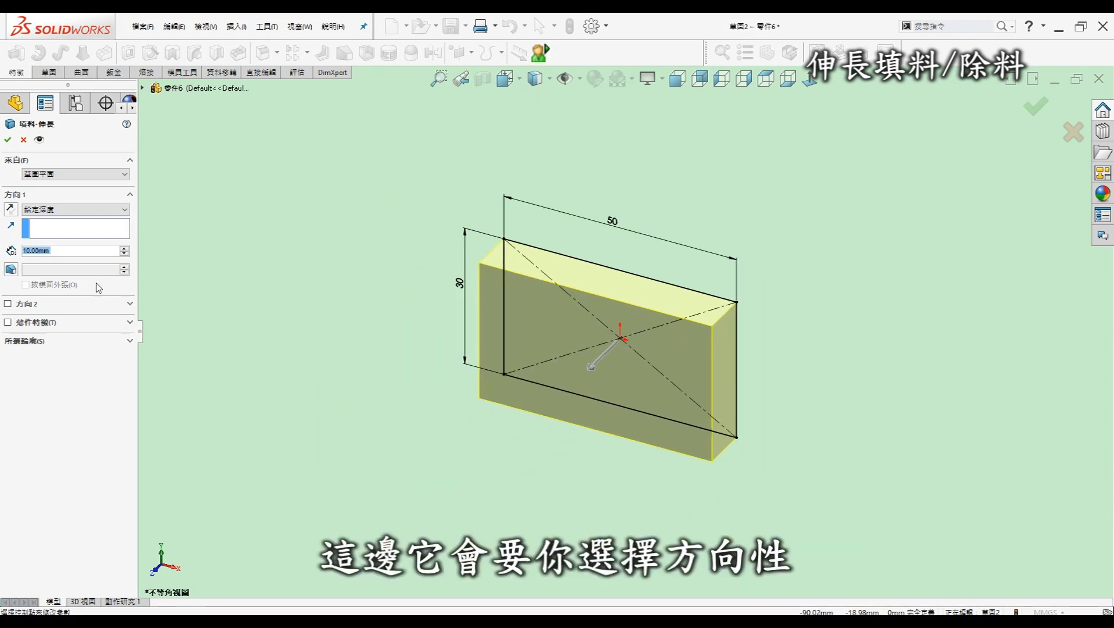
click(47, 211)
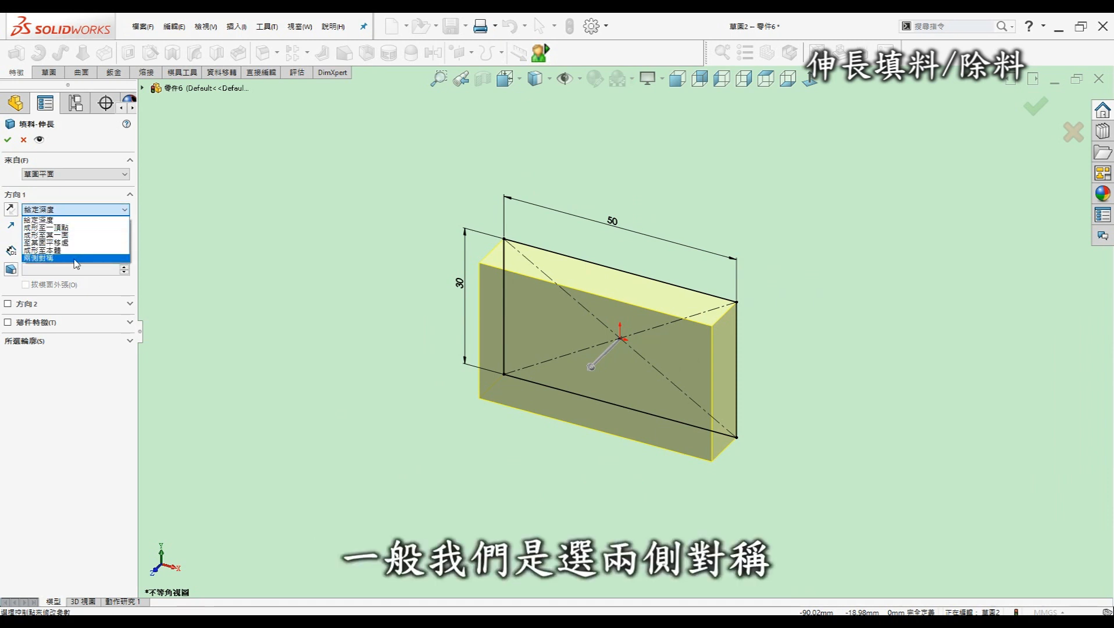
click(49, 258)
click(85, 213)
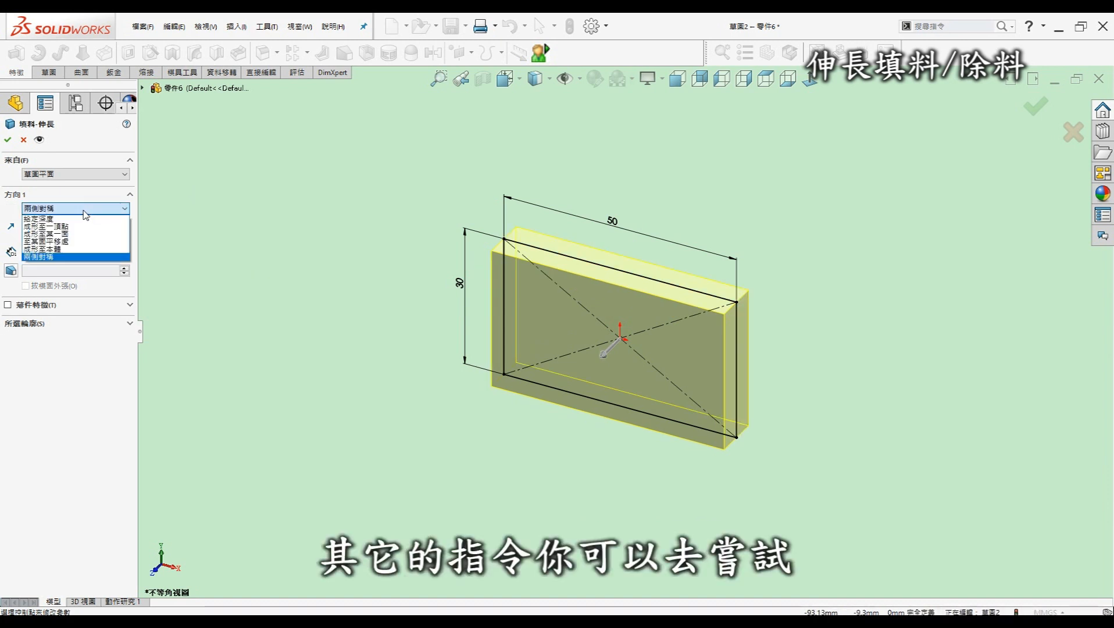
click(54, 259)
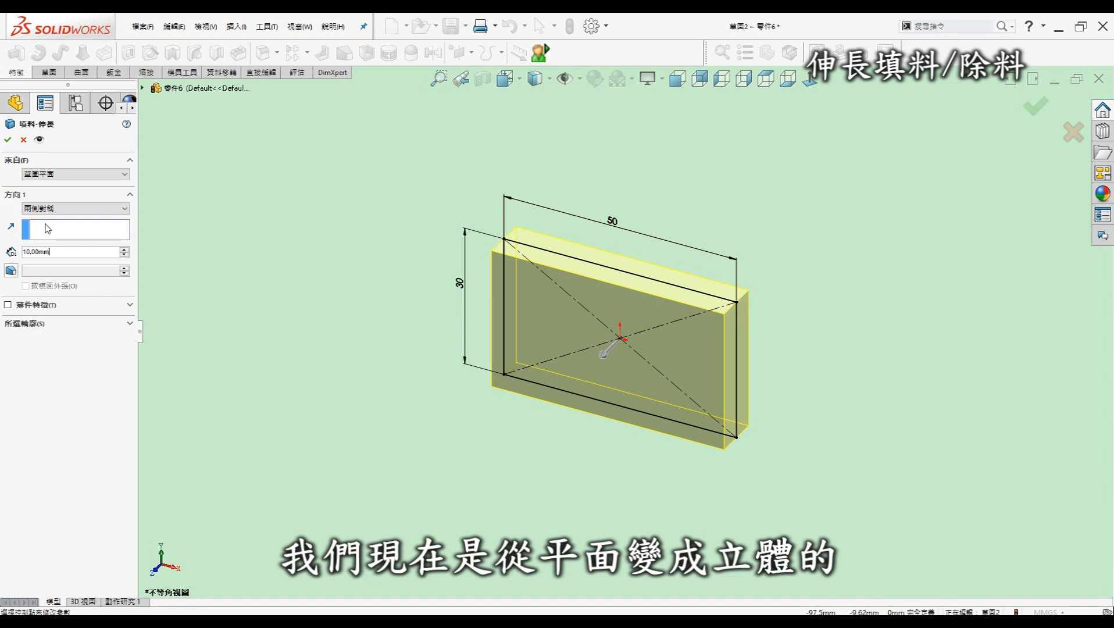
Set the extrusion's total depth to 40 mm and create the solid block
drag(65, 252, 19, 258)
text(40)
key(Return)
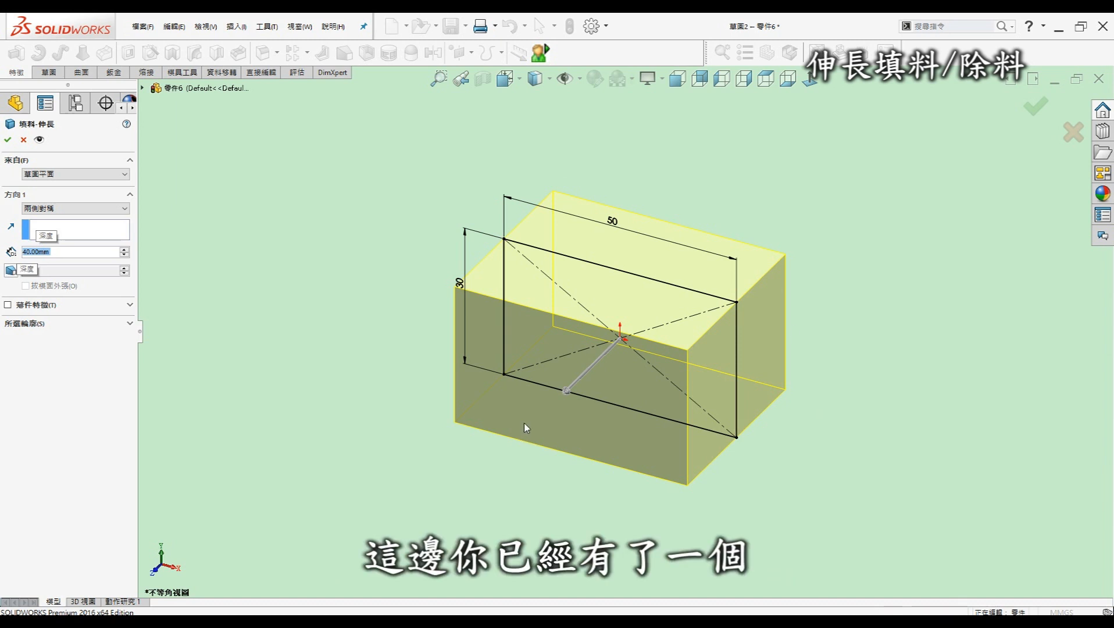
key(Return)
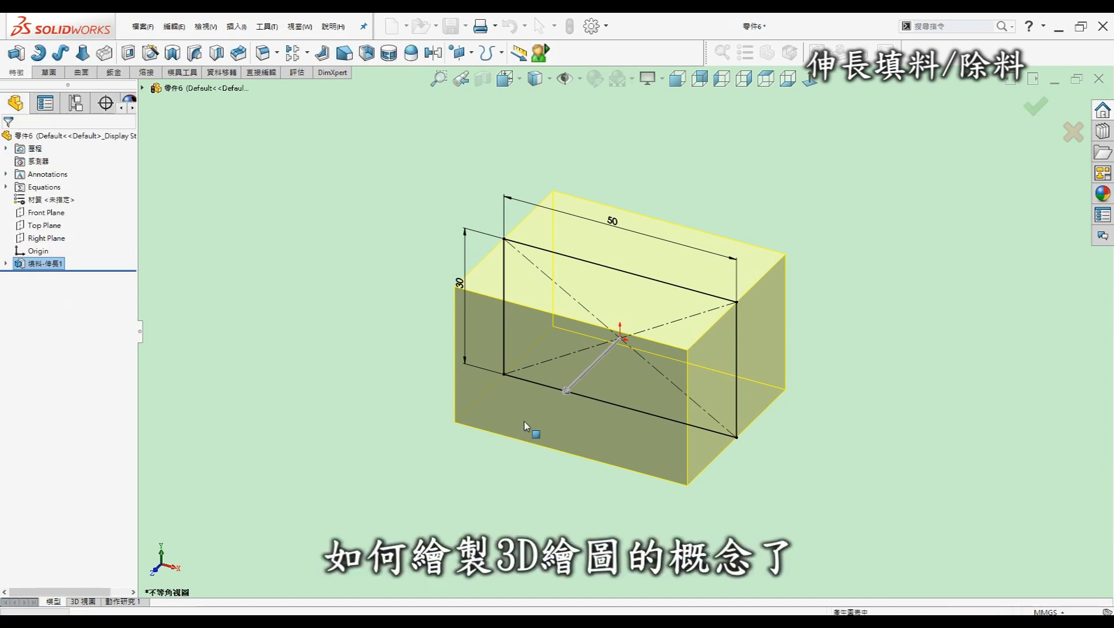
Start a sketch on the block's front face and draw a circle about 16.8 mm in diameter centered on the origin
click(512, 484)
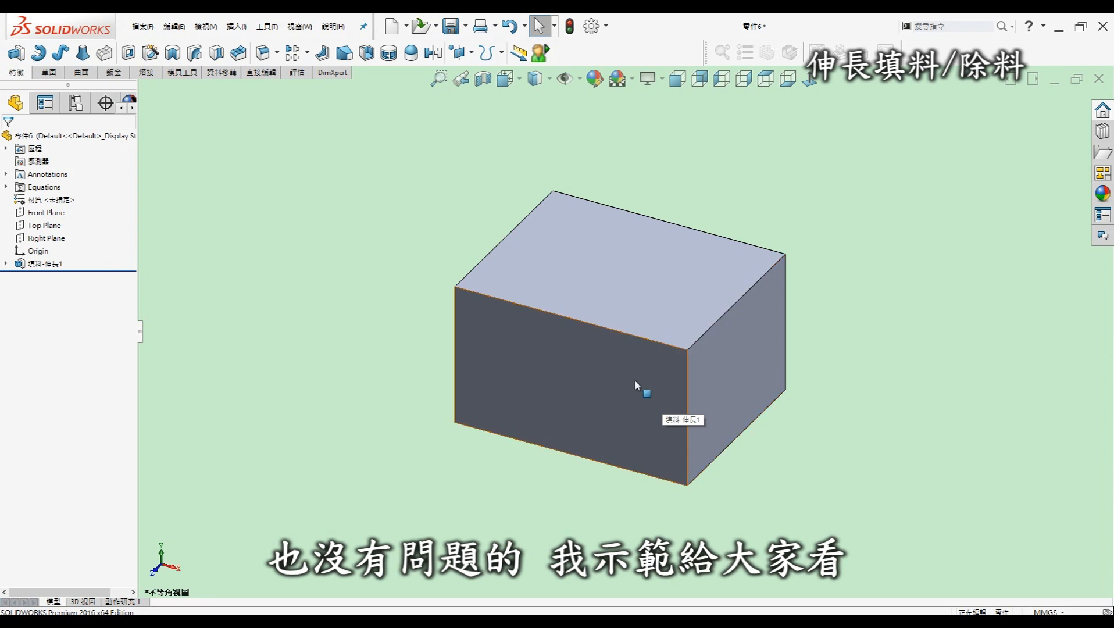
click(570, 357)
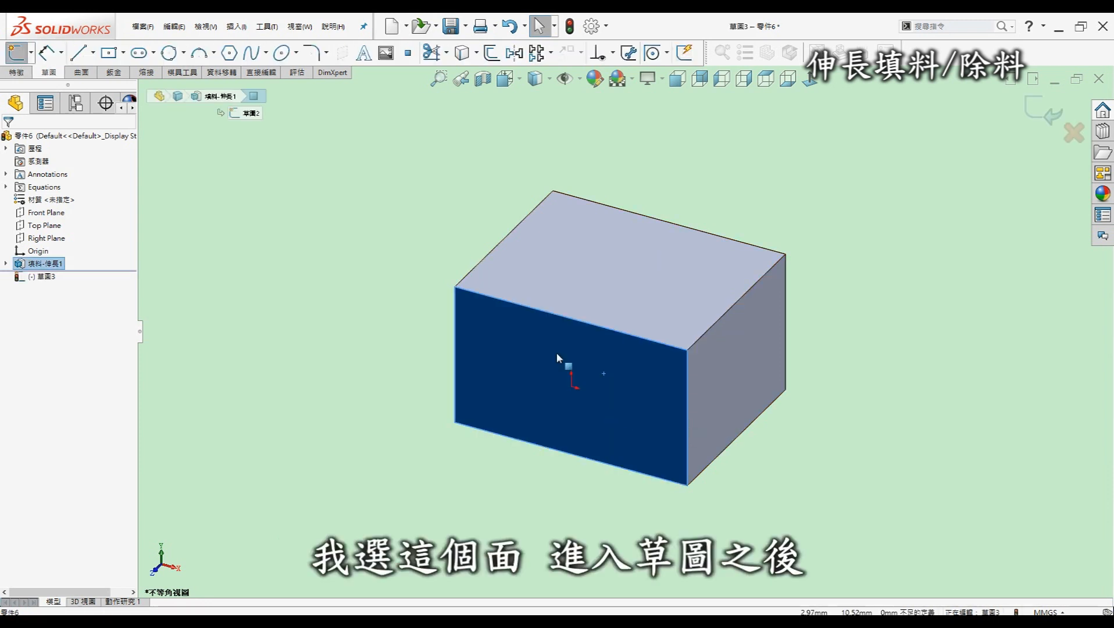
click(579, 79)
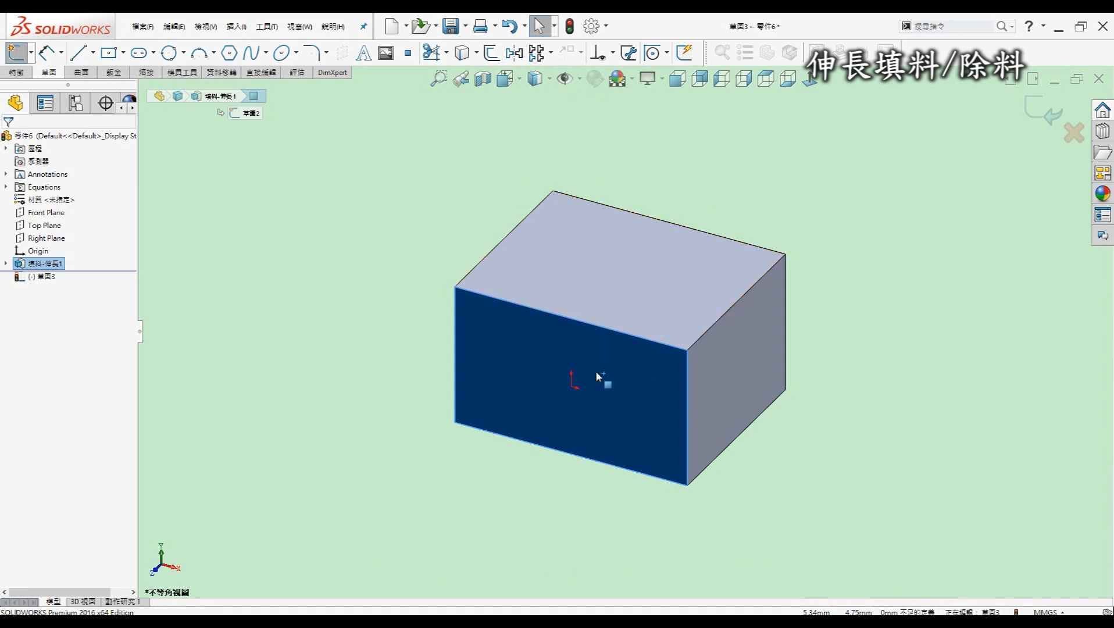
key(c)
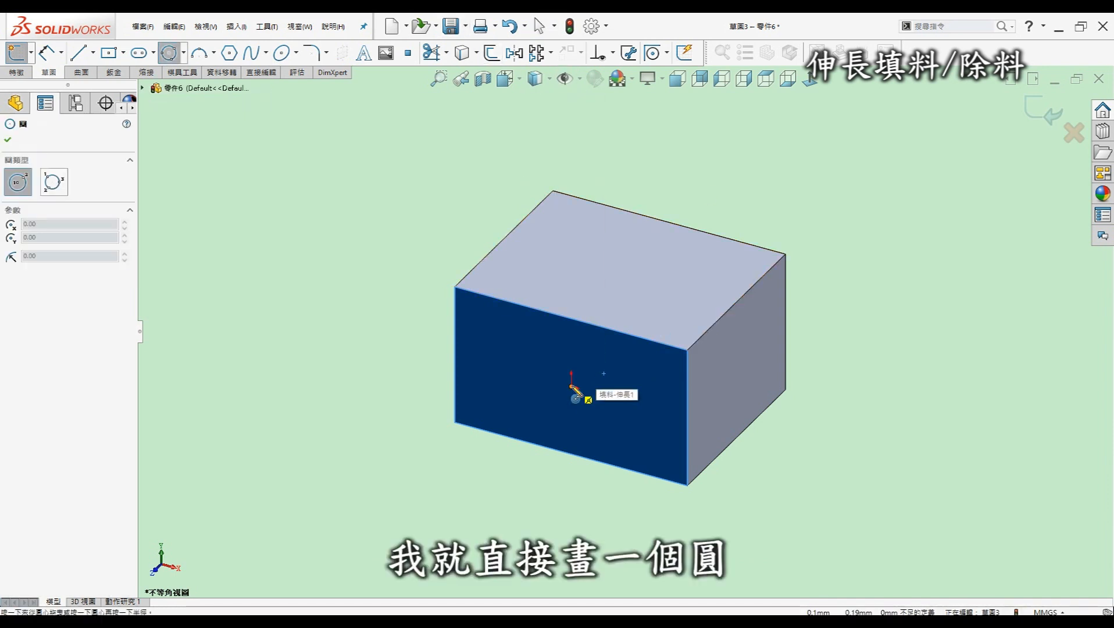
click(572, 386)
click(610, 393)
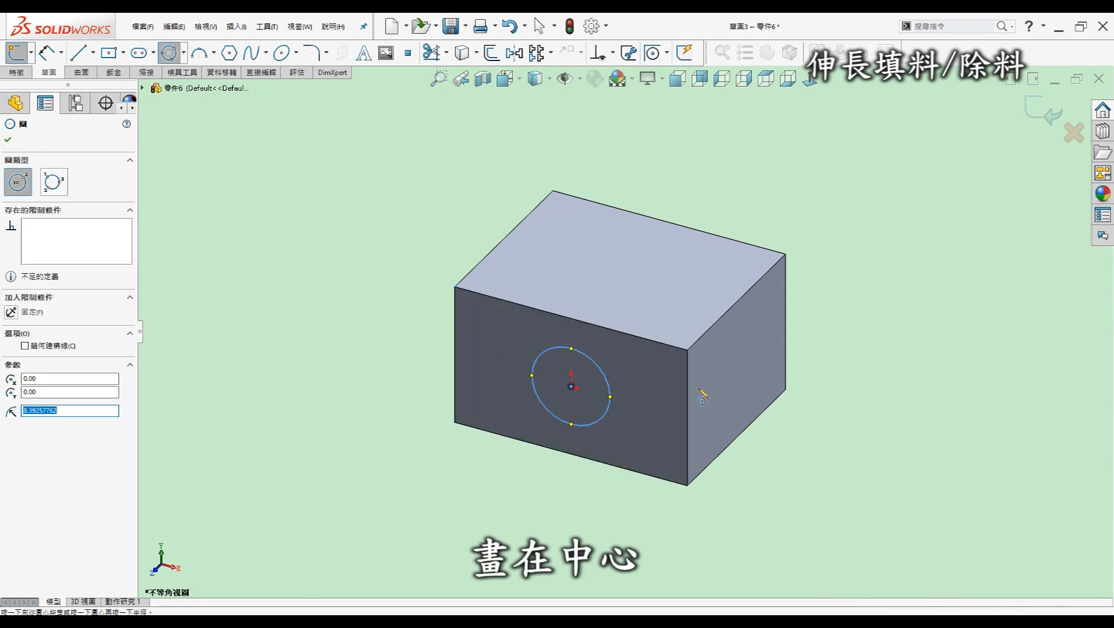
Dimension the circle's diameter on the front face and set it to 15 mm
key(d)
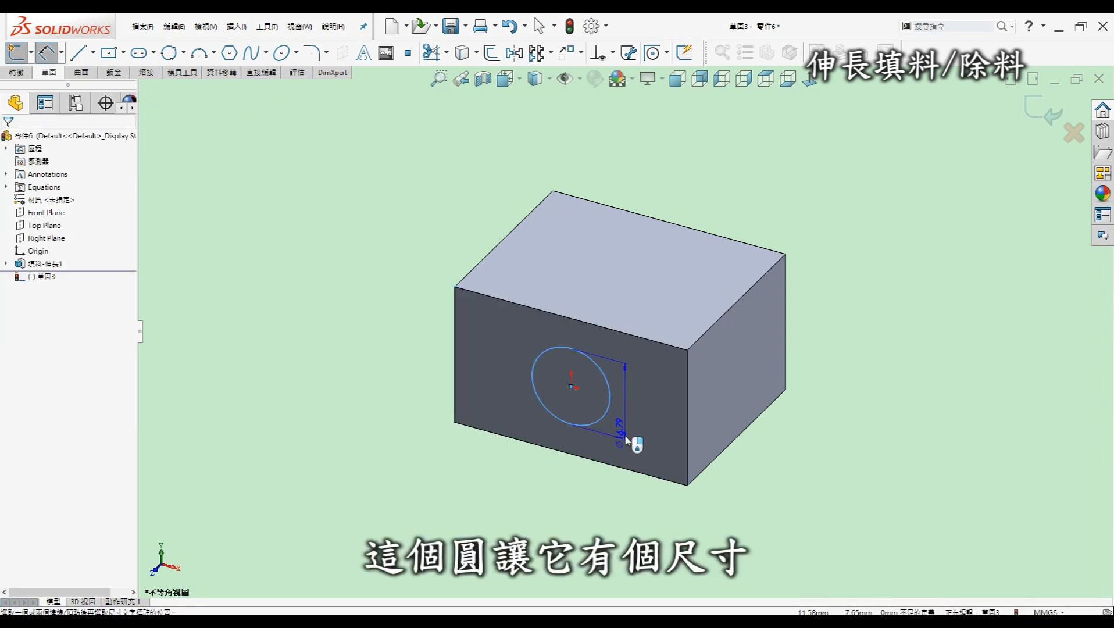
click(628, 441)
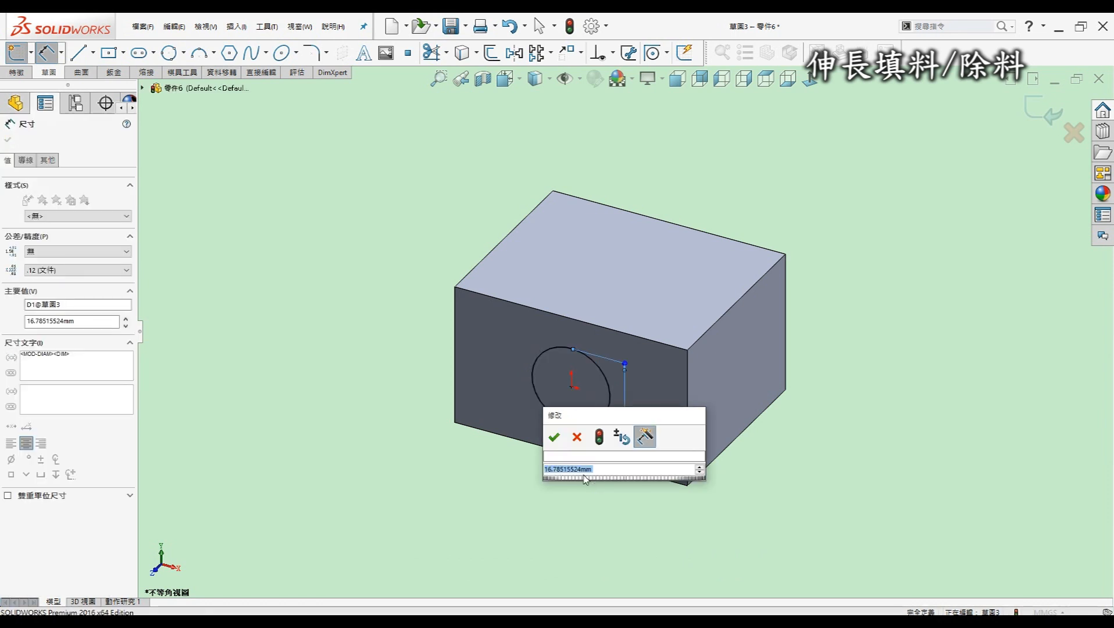
key(Return)
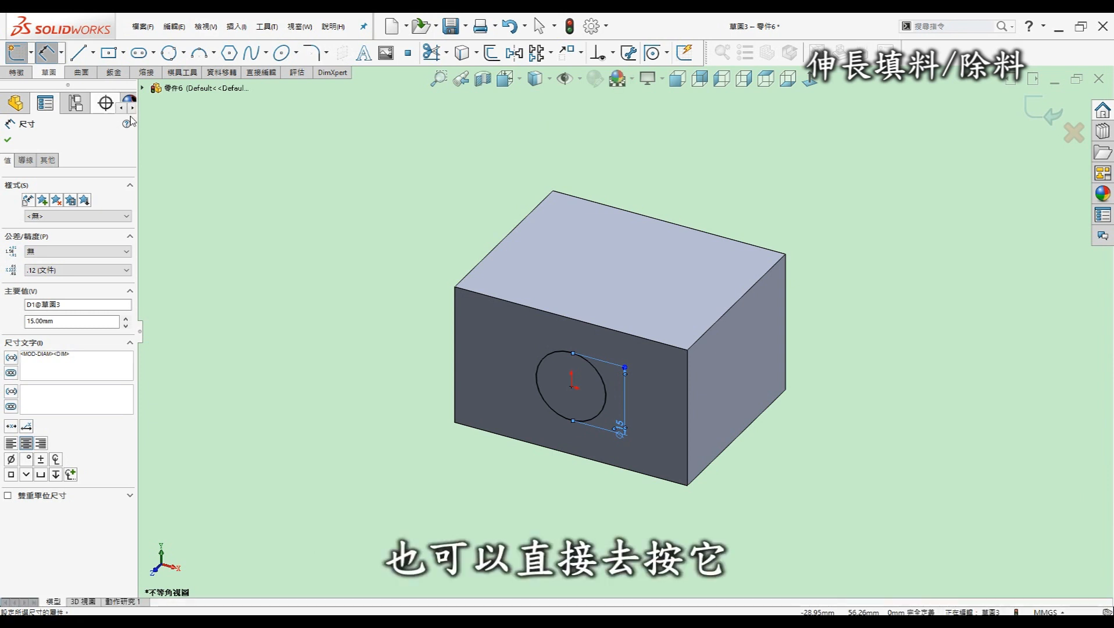
key(Escape)
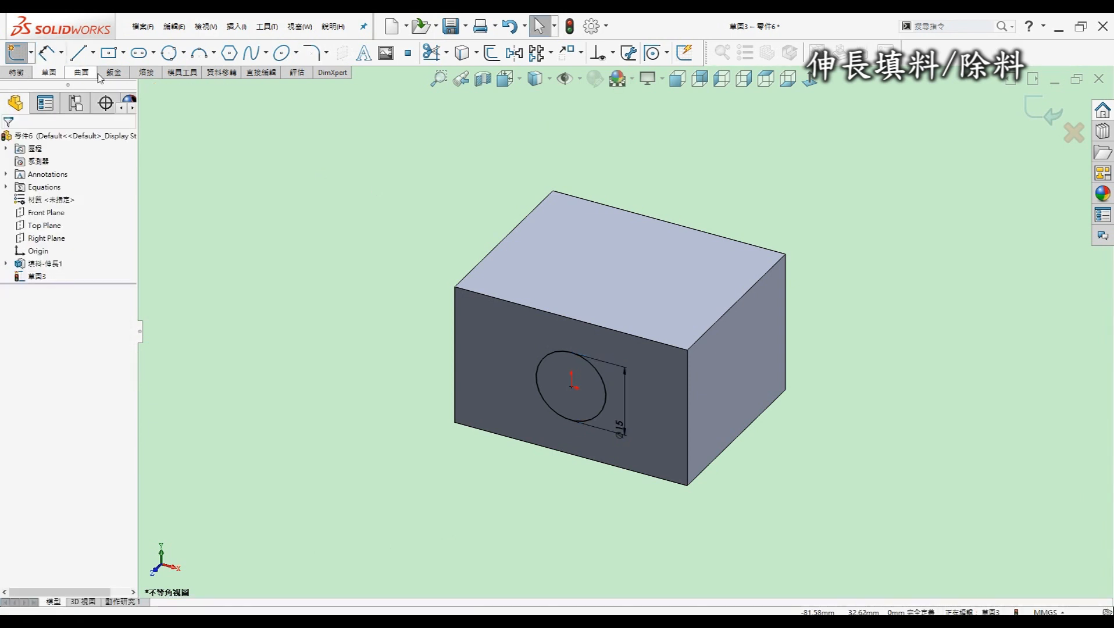
Start an extruded cut from the circle and try the through-all (完全貫穿) and up-to-next (成形至下一面) end conditions
click(18, 73)
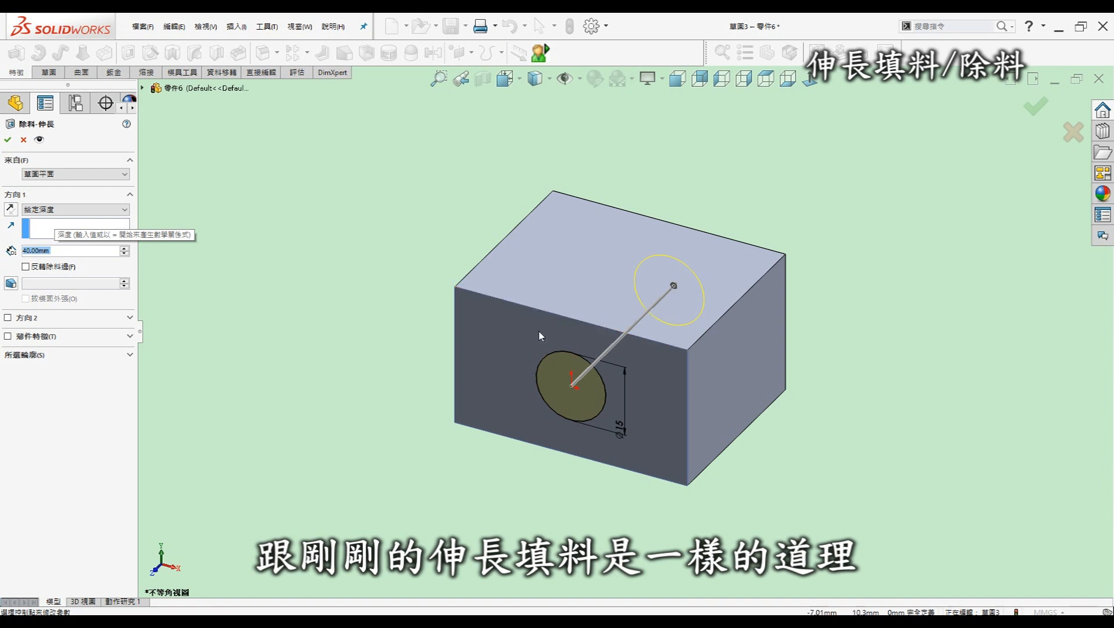
click(63, 207)
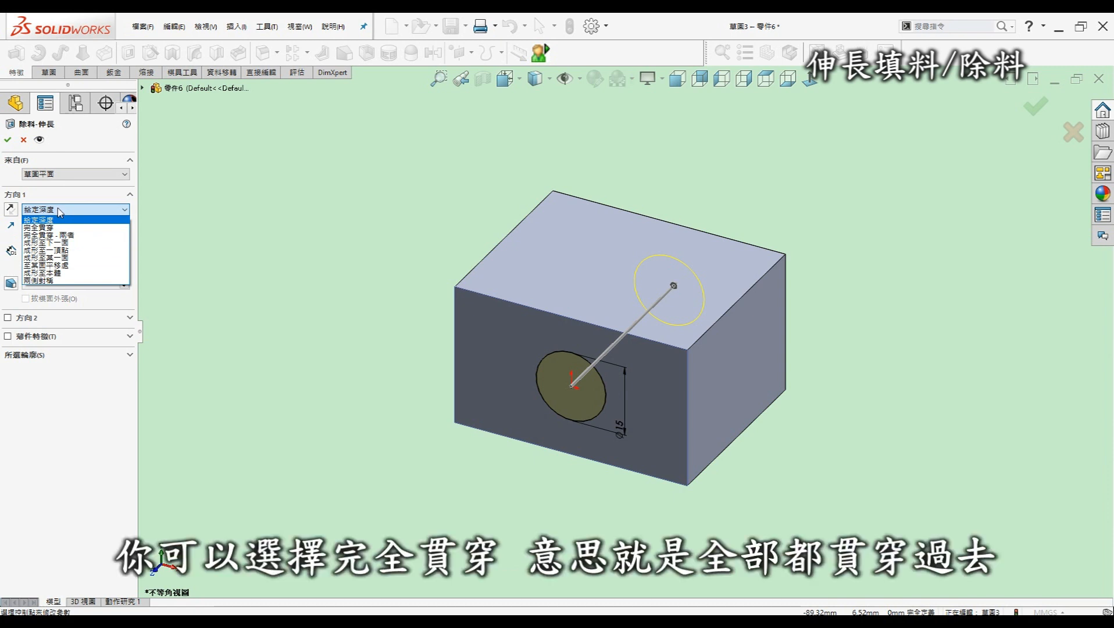
click(58, 221)
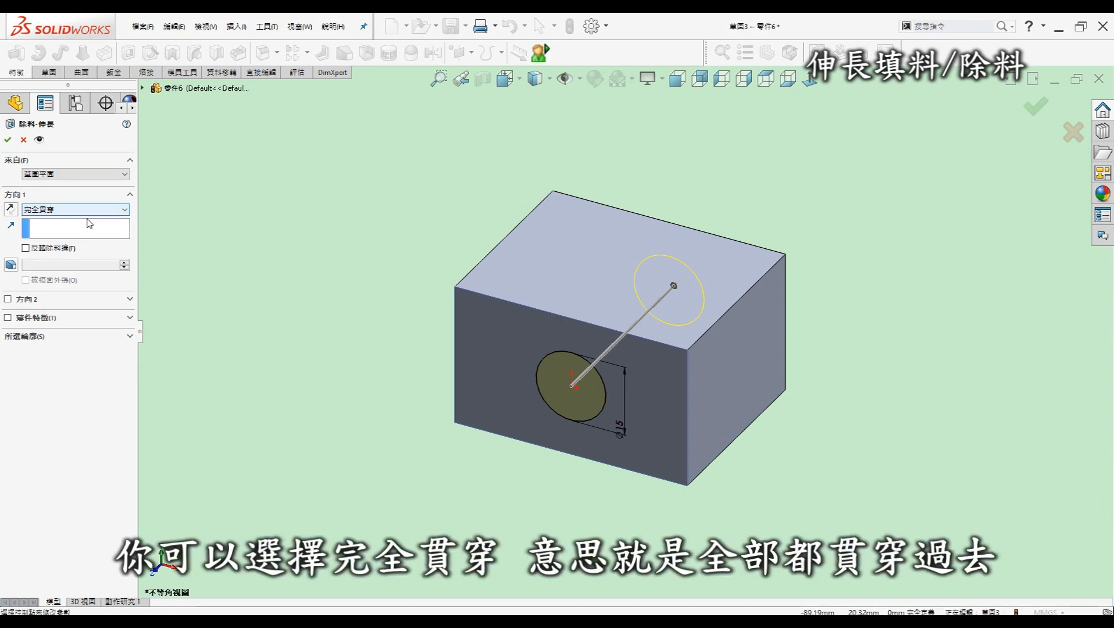
click(72, 210)
click(58, 243)
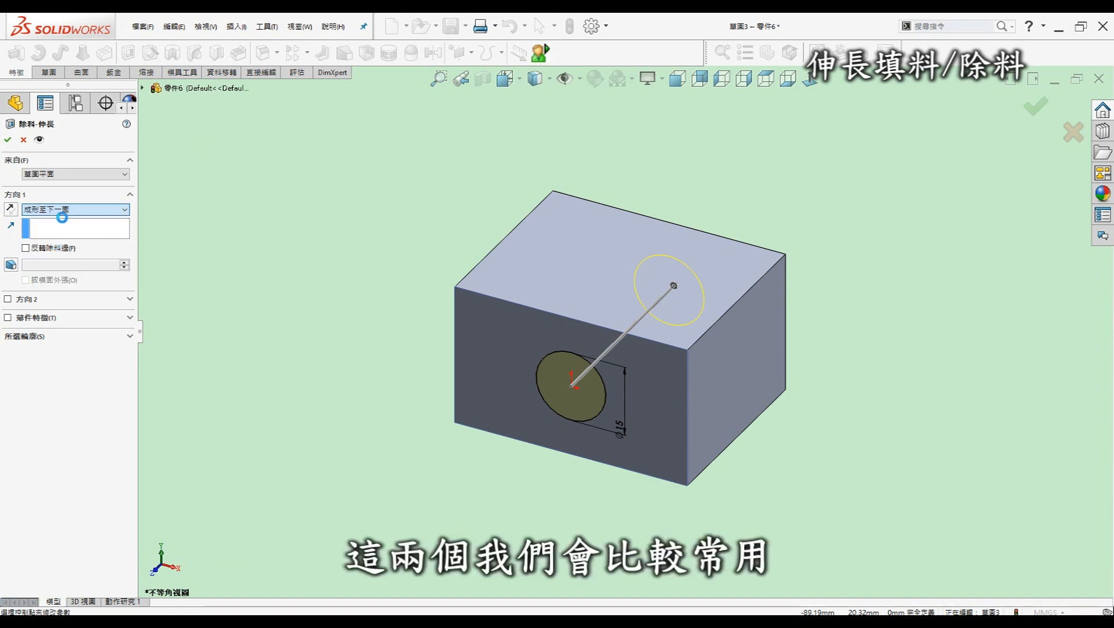
Cut the circle through to the block's back face using the up-to-surface end condition (成形至某一面)
click(102, 211)
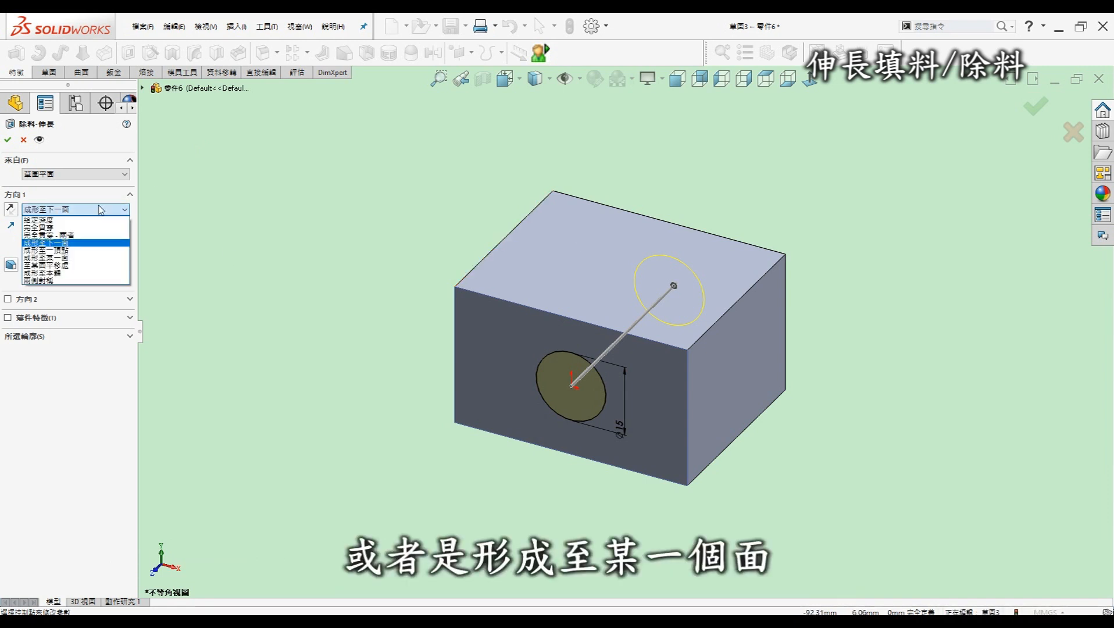
click(45, 258)
middle_drag(733, 173, 679, 298)
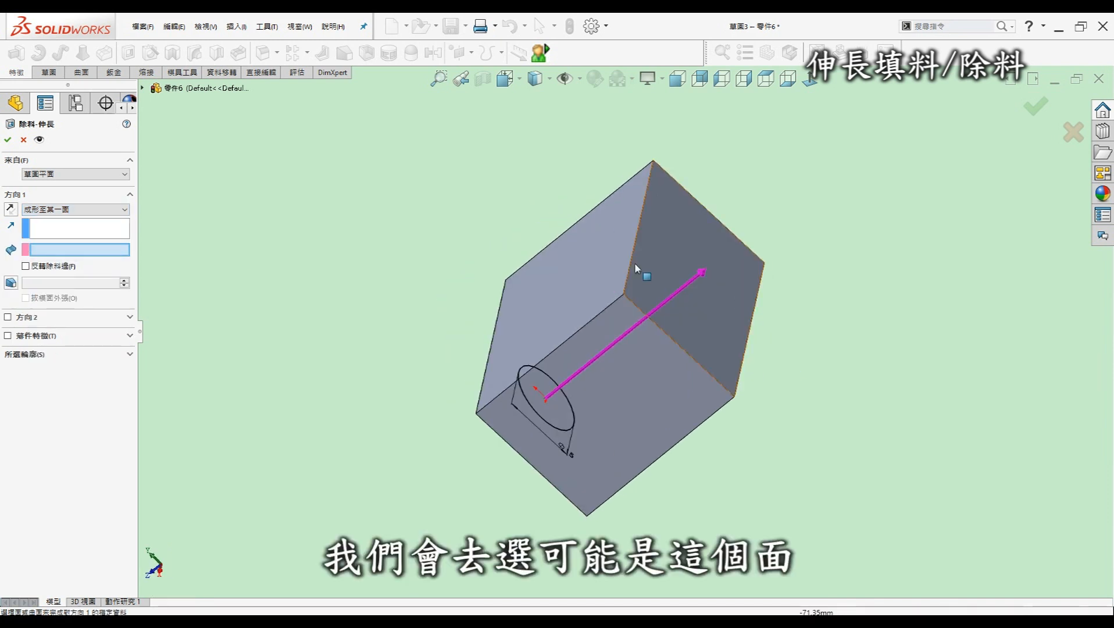
click(691, 260)
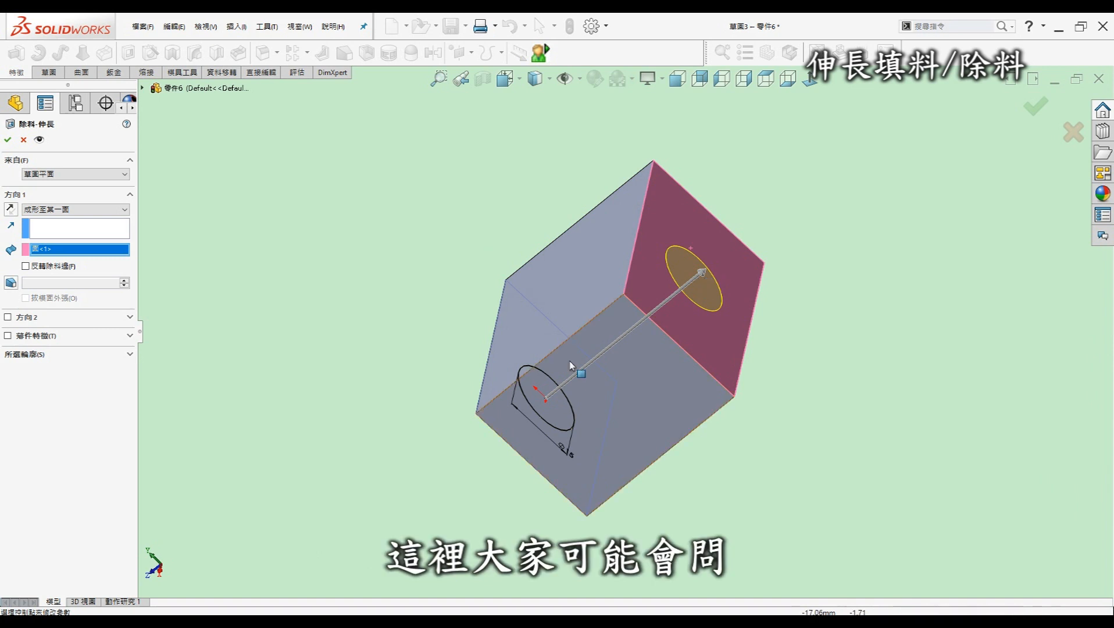
middle_drag(520, 303, 640, 275)
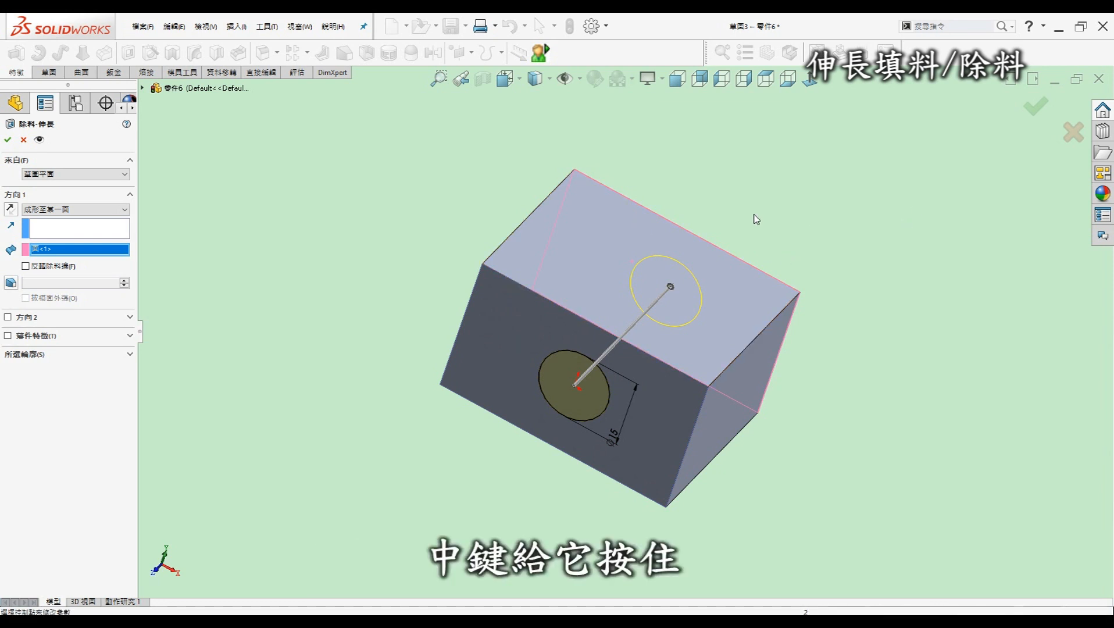
middle_drag(764, 254, 547, 340)
click(8, 140)
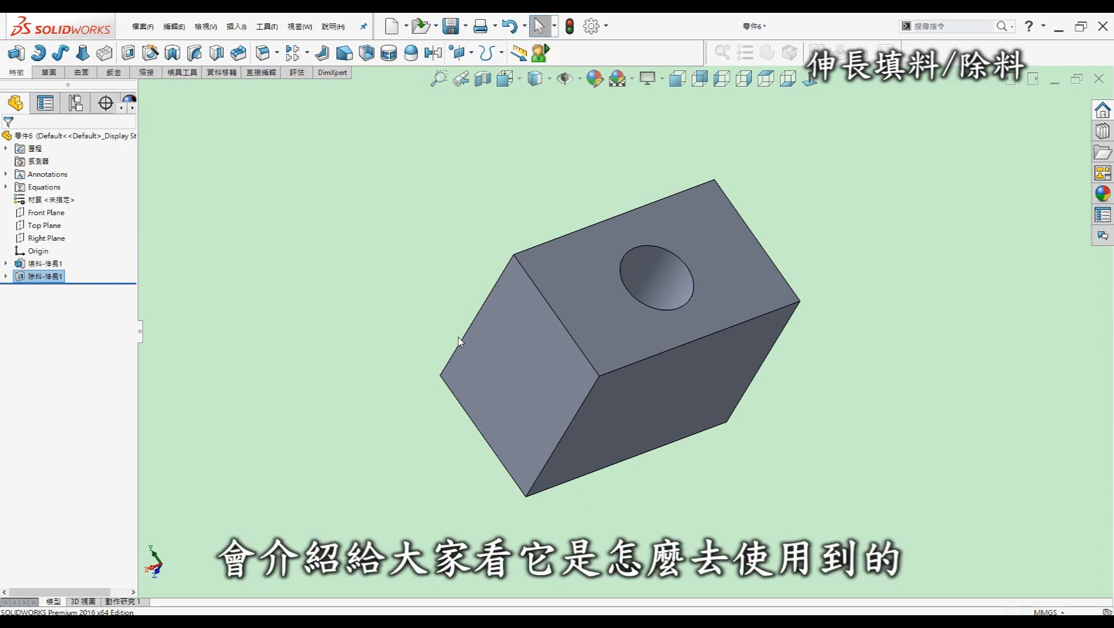
Move the 10 mm dimension's text to the middle of its dimension line beside the rectangle
right_click(396, 311)
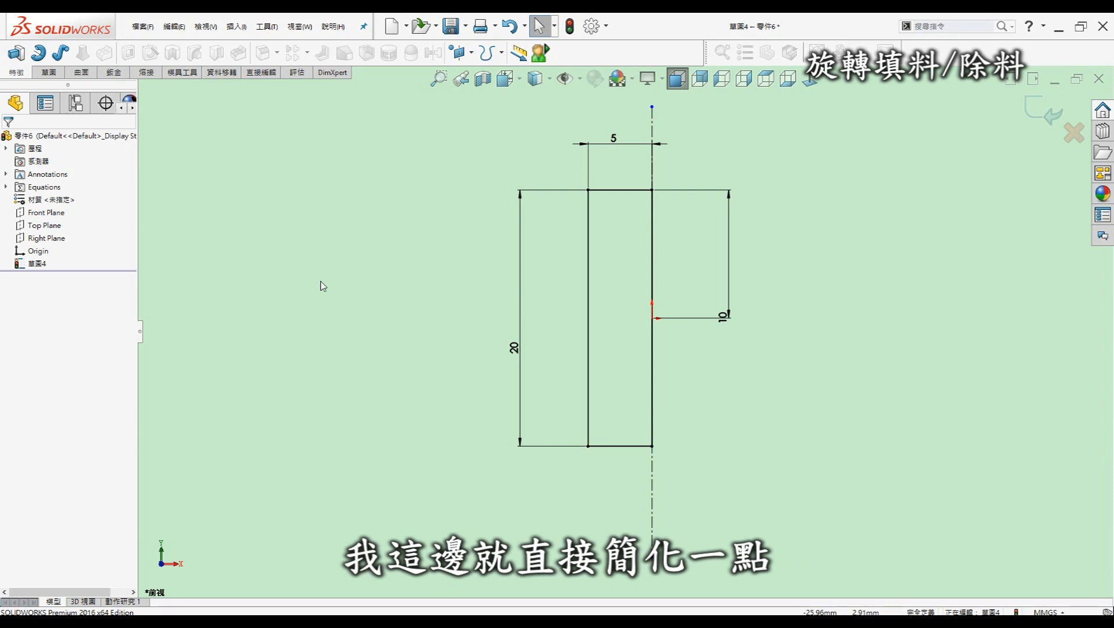
click(729, 281)
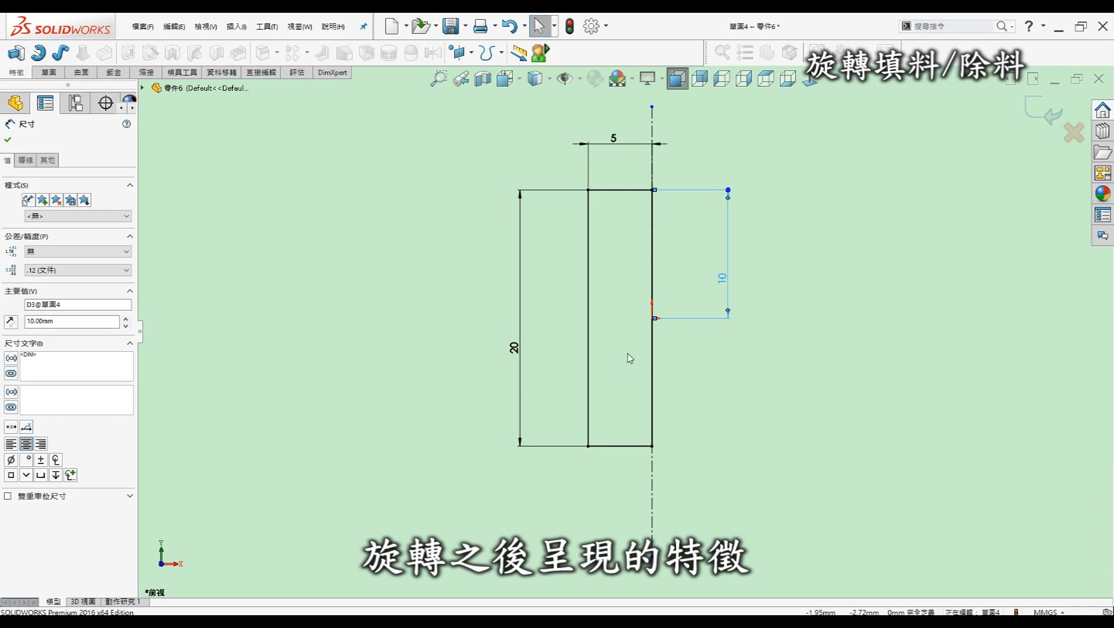
click(395, 299)
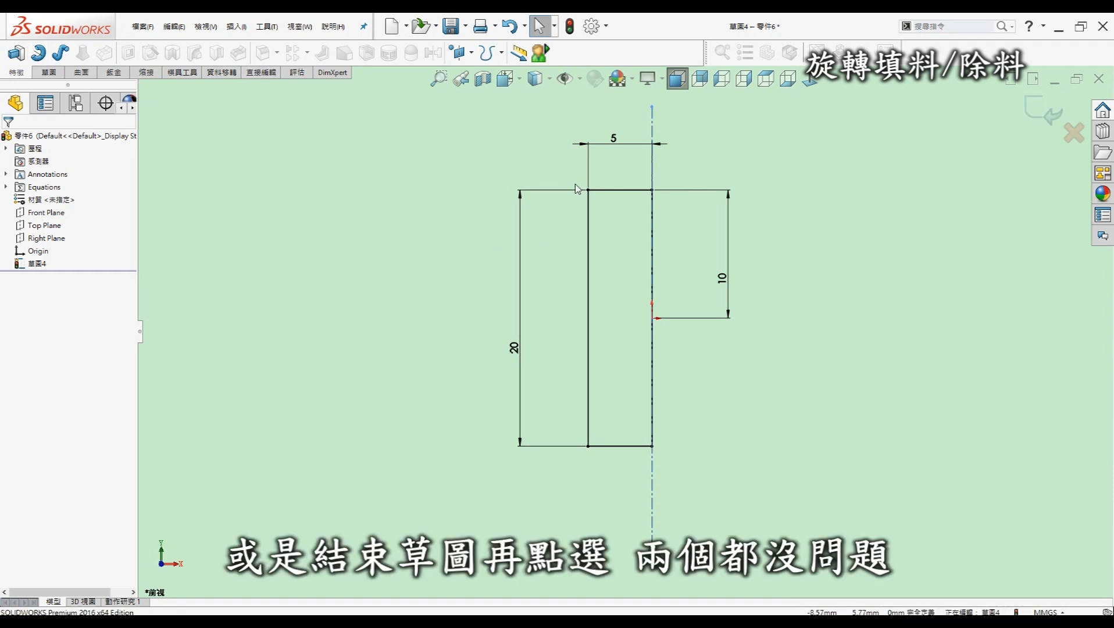
Start a revolved boss of the 5 by 20 mm rectangle, reselect the vertical centerline as axis, then replace it with the rectangle's top edge
key(shift+2)
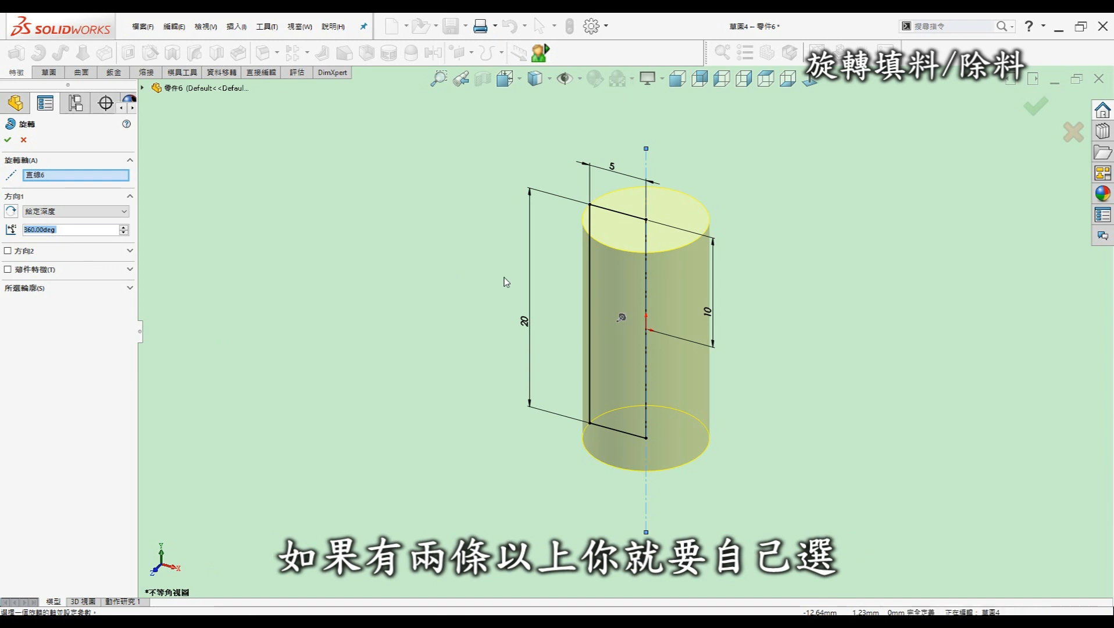
click(49, 177)
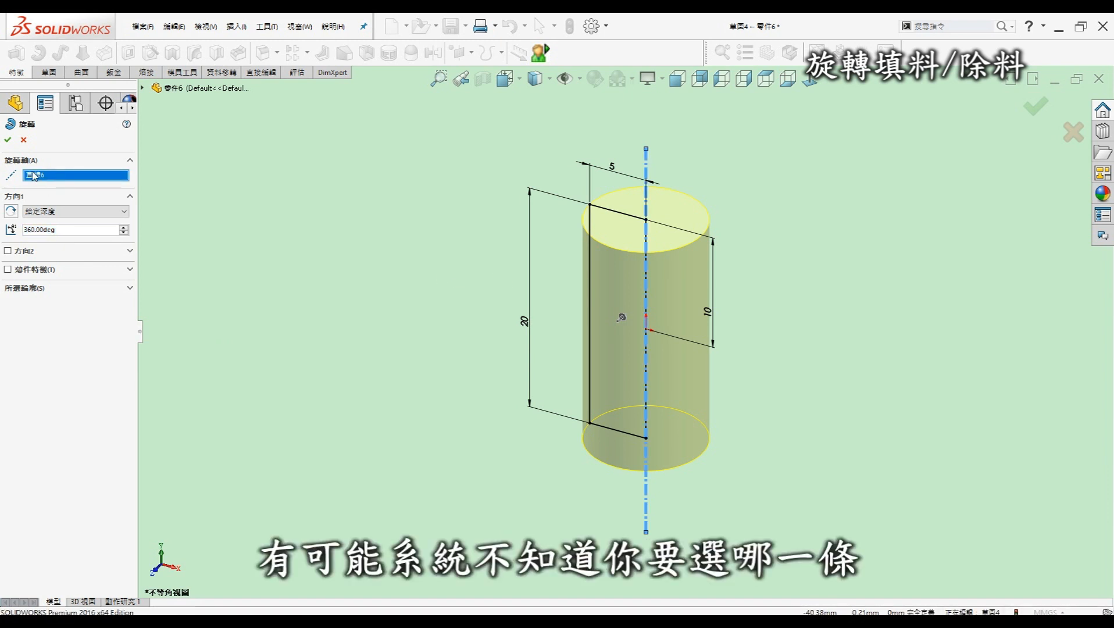
key(Delete)
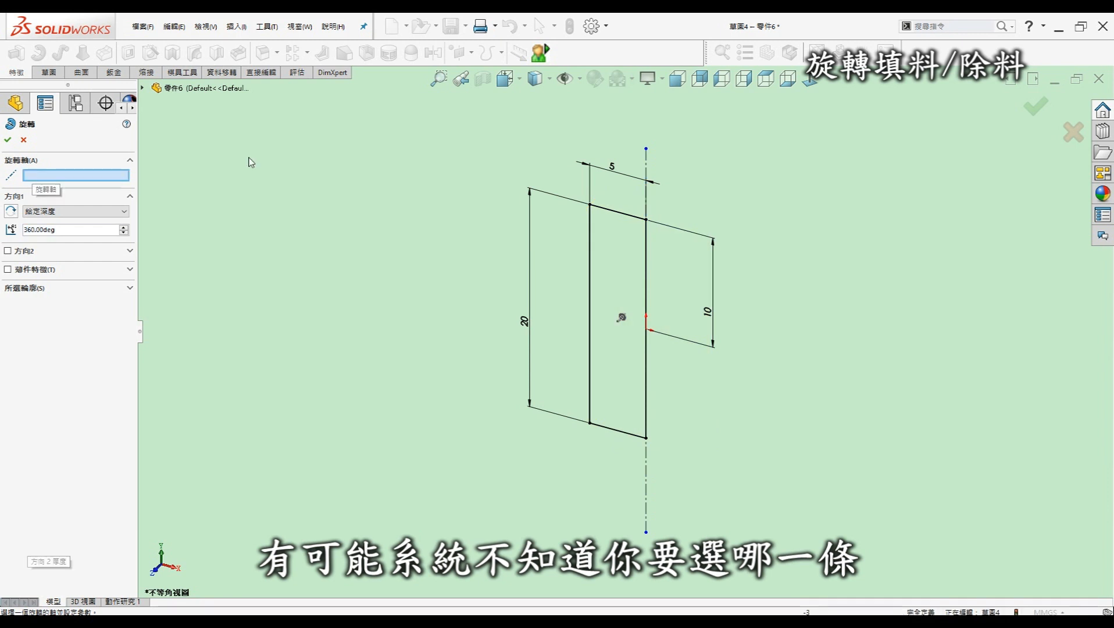
click(643, 186)
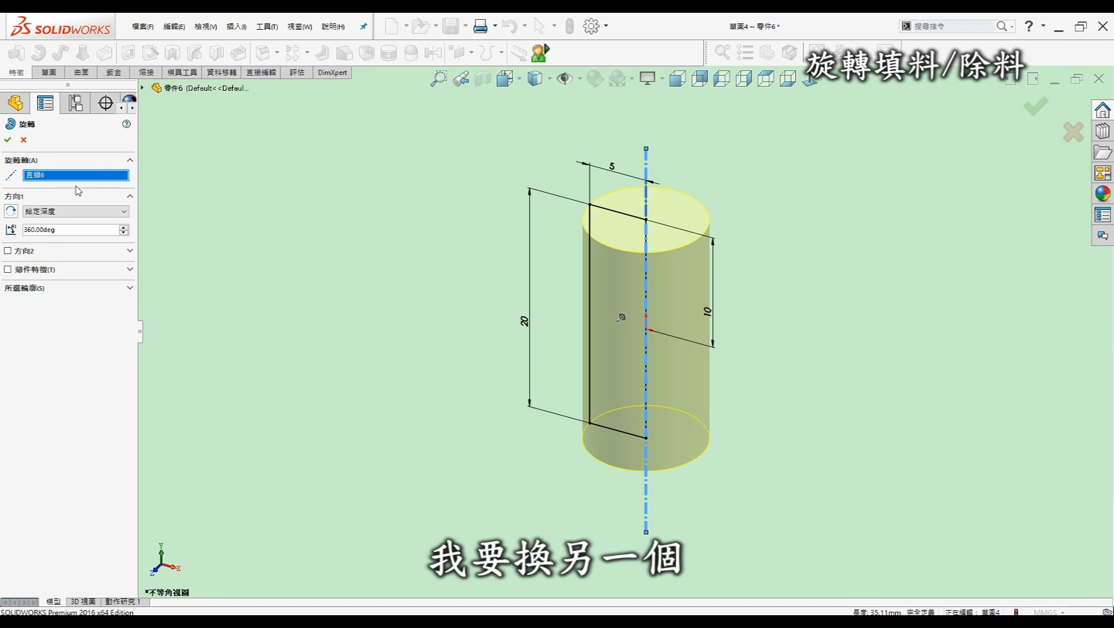
key(Delete)
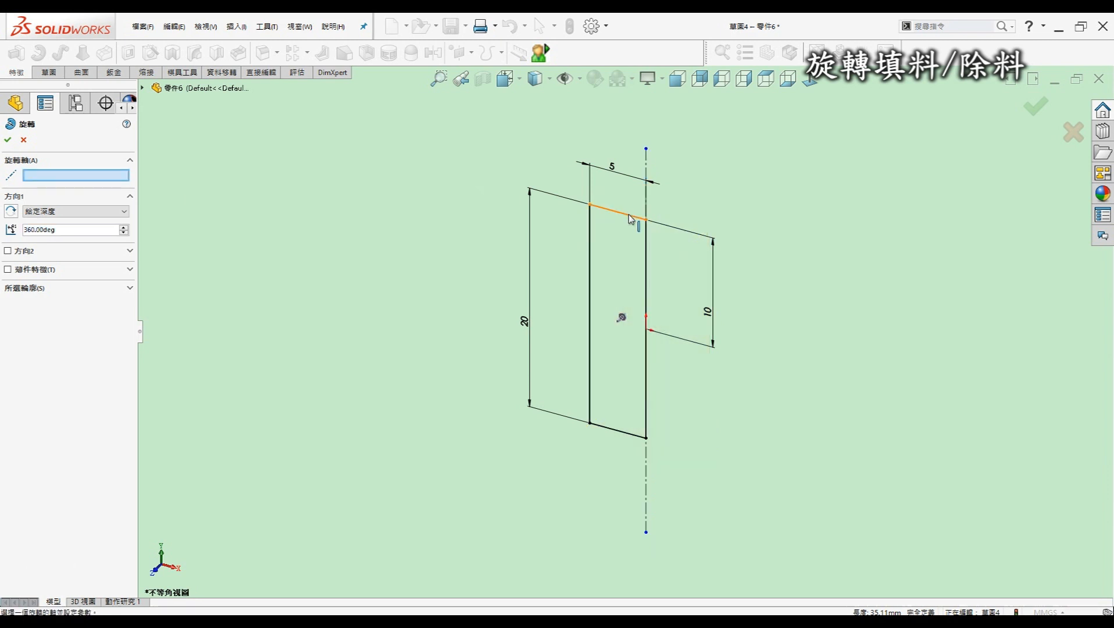
click(630, 217)
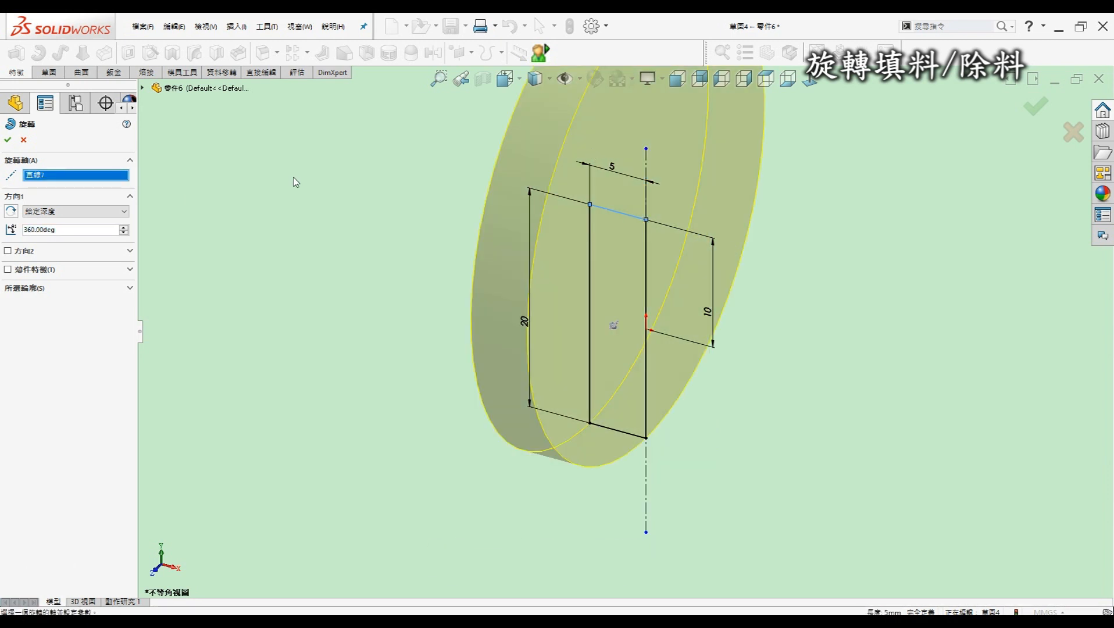
Try a 180-degree revolve, flip its direction and back, and choose the given-depth end condition (給定深度)
click(47, 229)
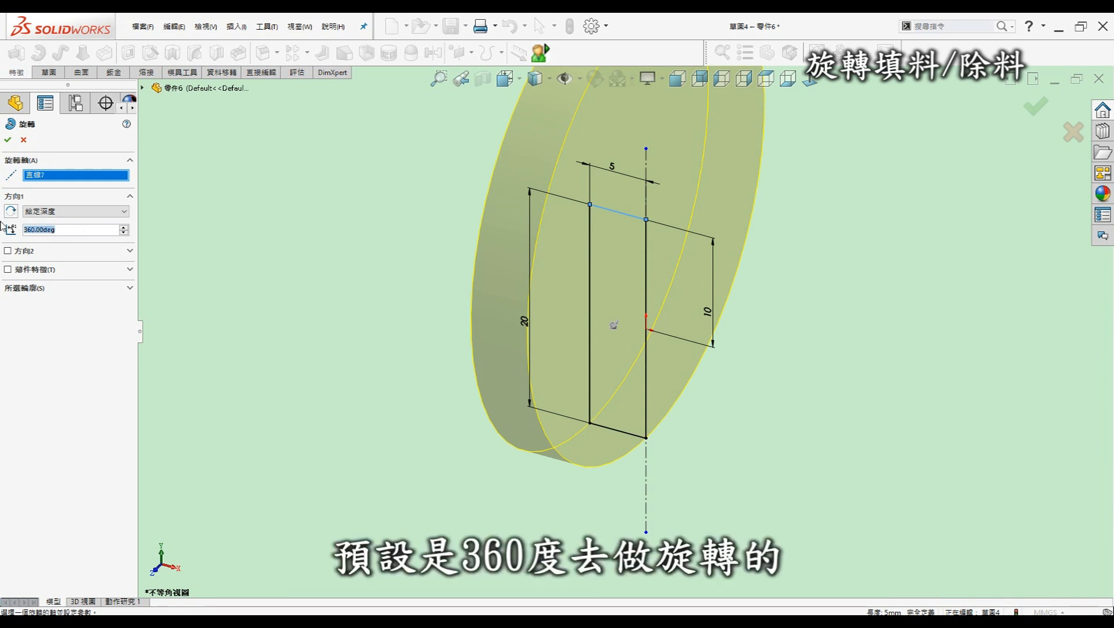
text(180)
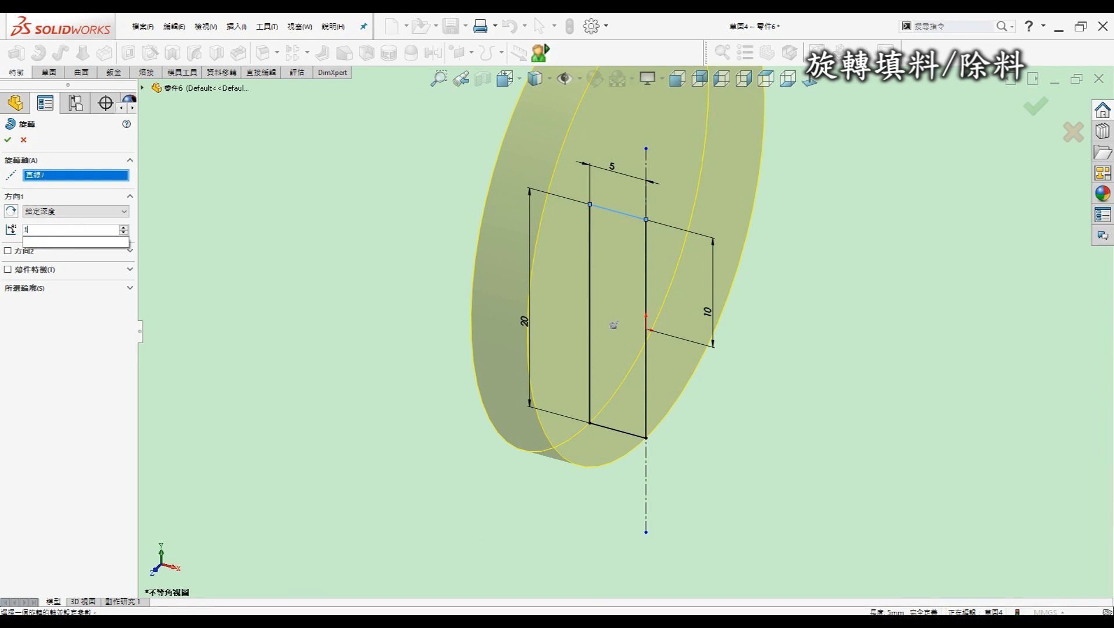
key(Return)
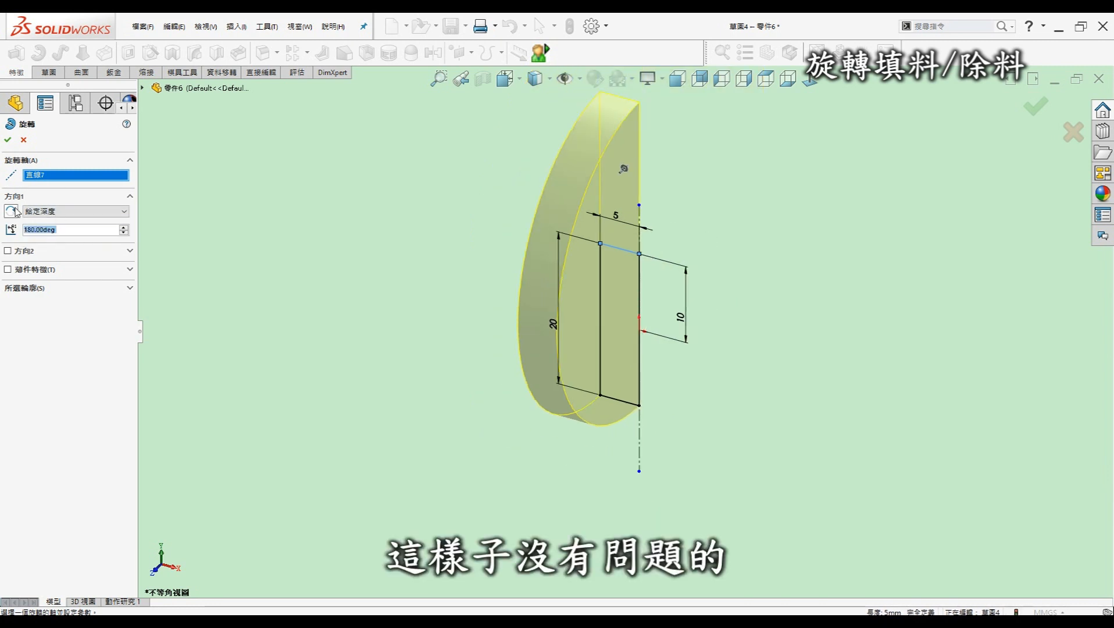
click(11, 210)
click(16, 211)
click(58, 211)
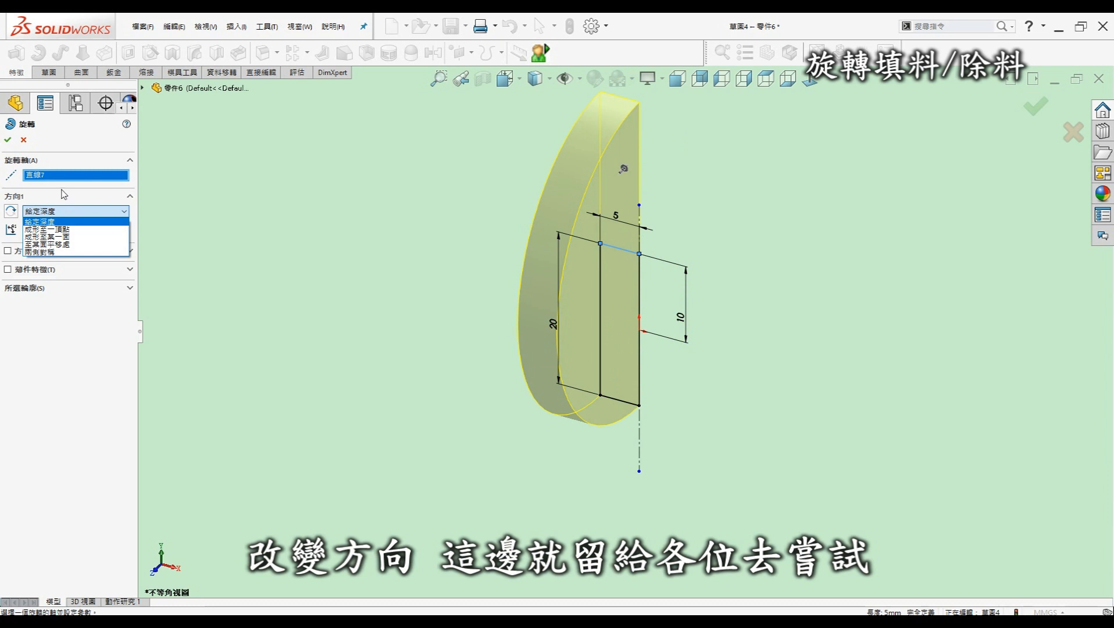
click(42, 223)
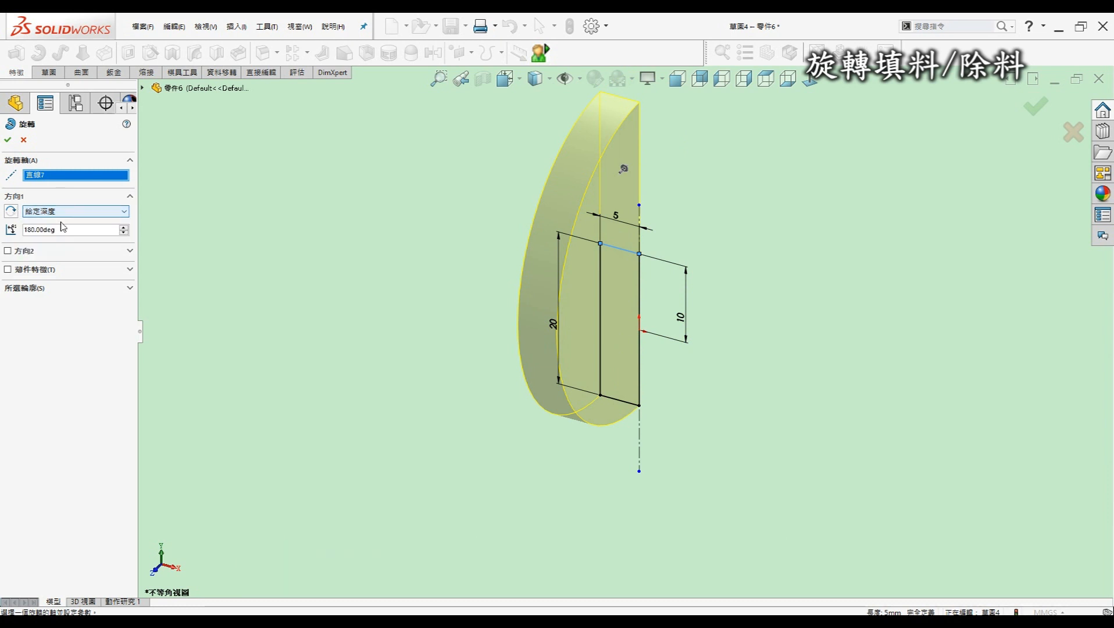
Set the revolve angle to 360 degrees and create the solid disc
drag(69, 229, 3, 228)
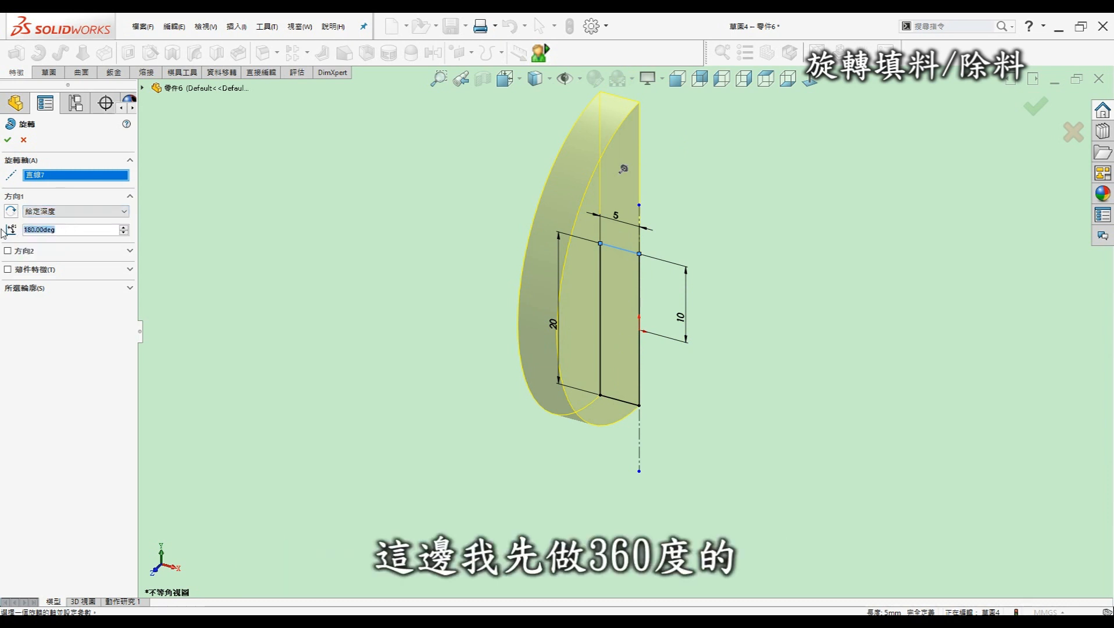
text(360)
key(Return)
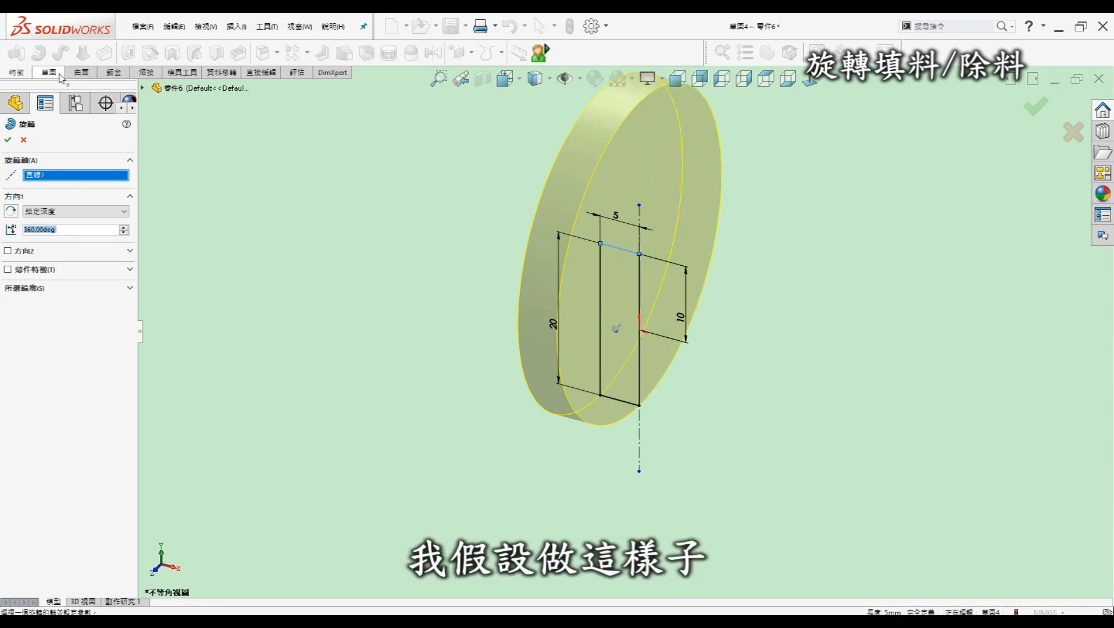
click(8, 140)
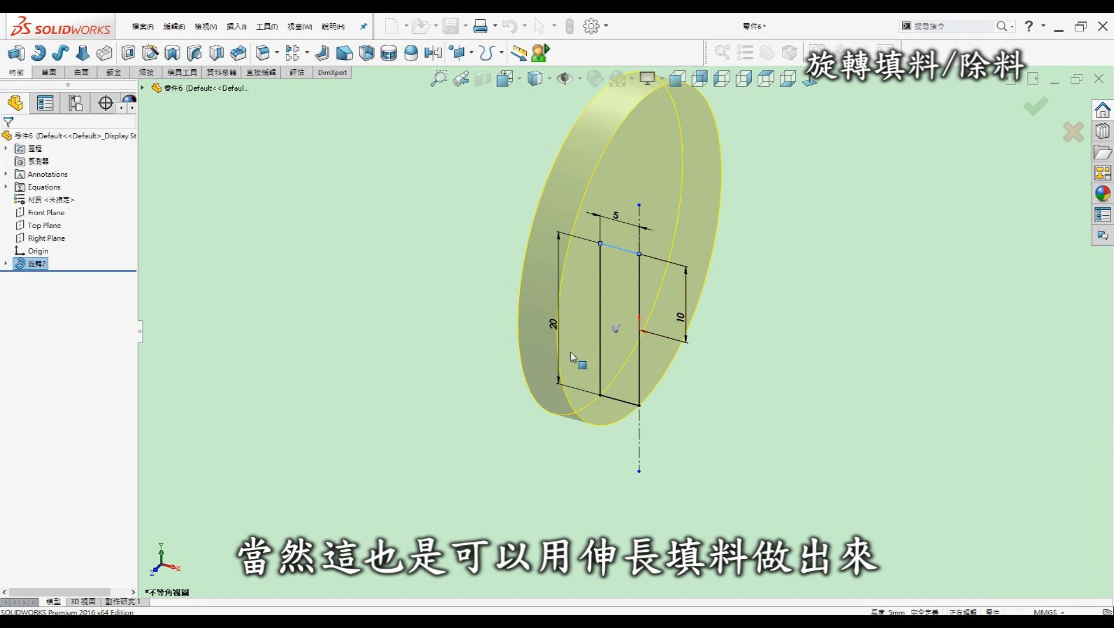
Start a sketch on the disc's flat front face and view it normal to the screen
scroll(788, 207, up, 3)
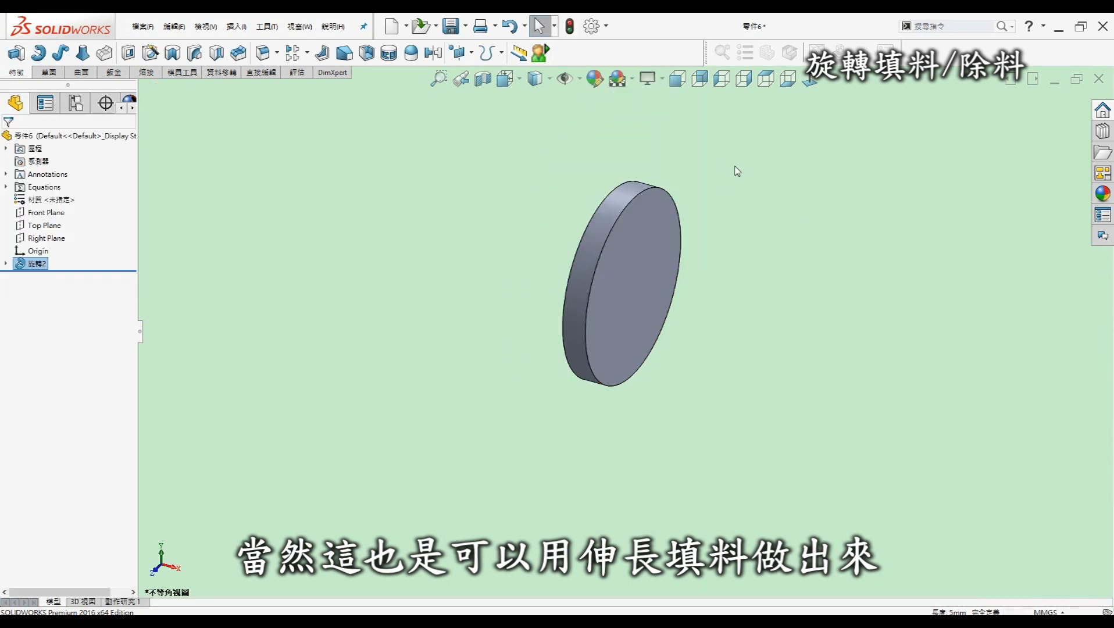
scroll(734, 166, down, 2)
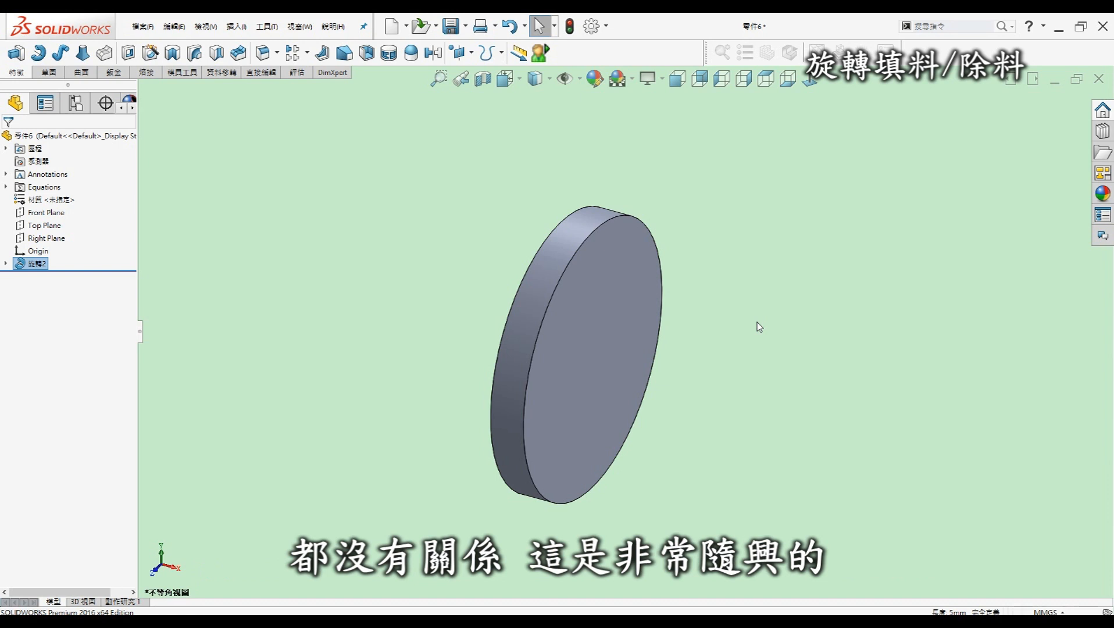
right_drag(773, 321, 766, 338)
middle_drag(789, 334, 750, 346)
click(592, 323)
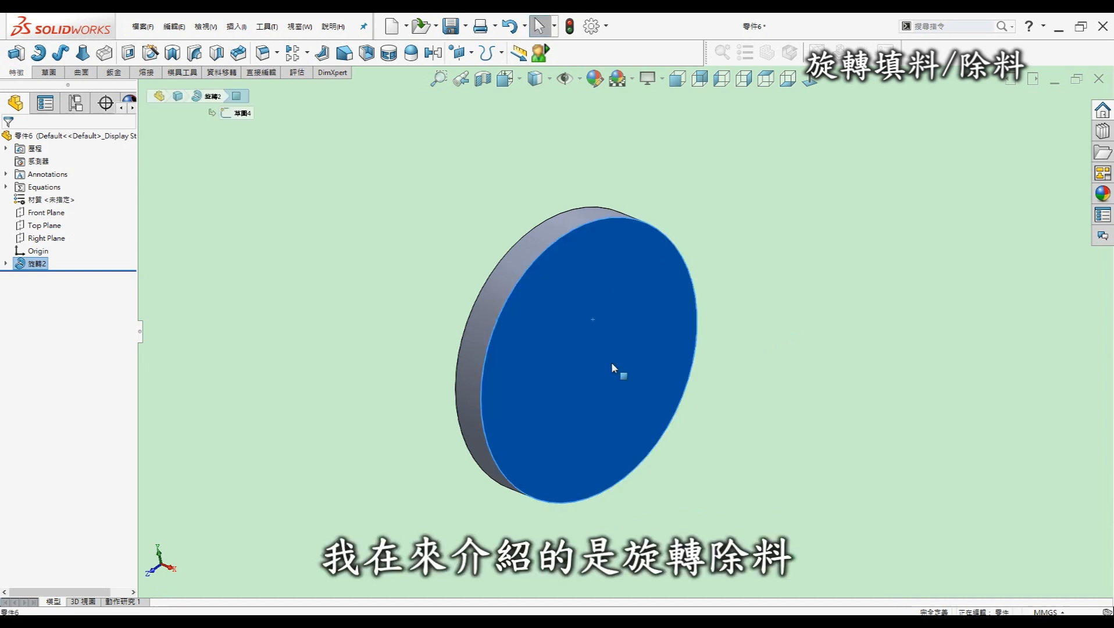
key(s)
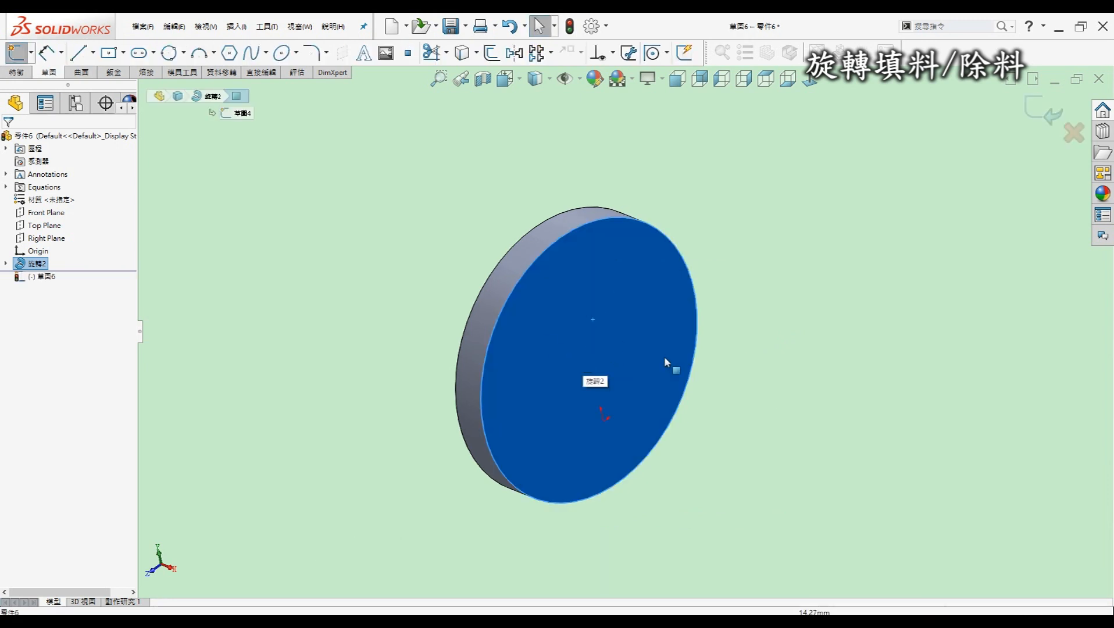
click(810, 81)
click(927, 406)
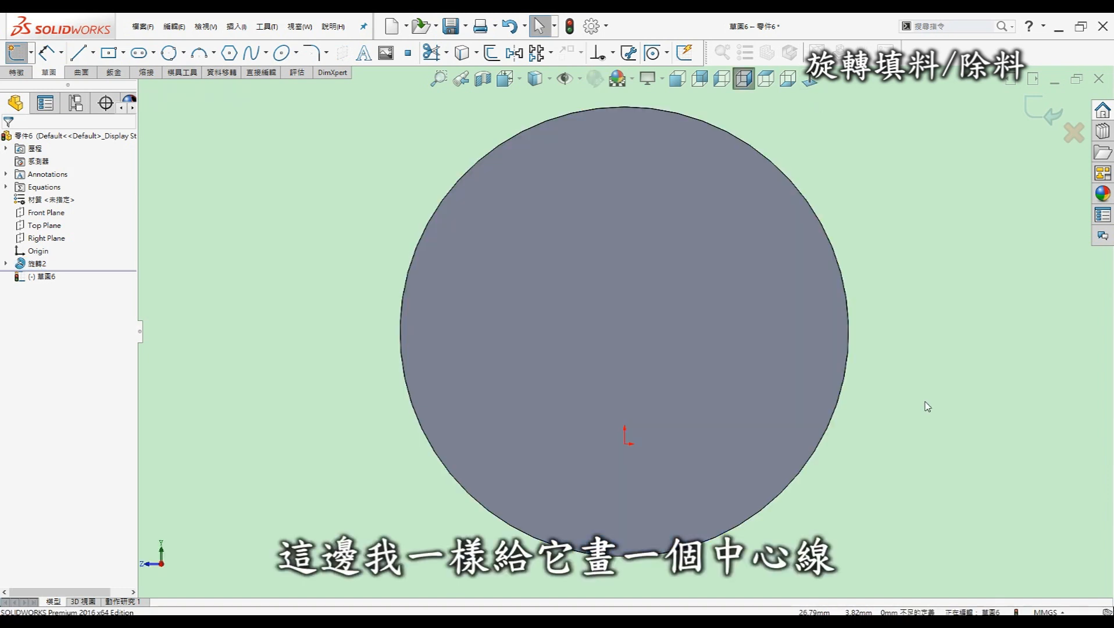
Sketch a vertical centerline about 13.65 mm long upward from the origin
key(l)
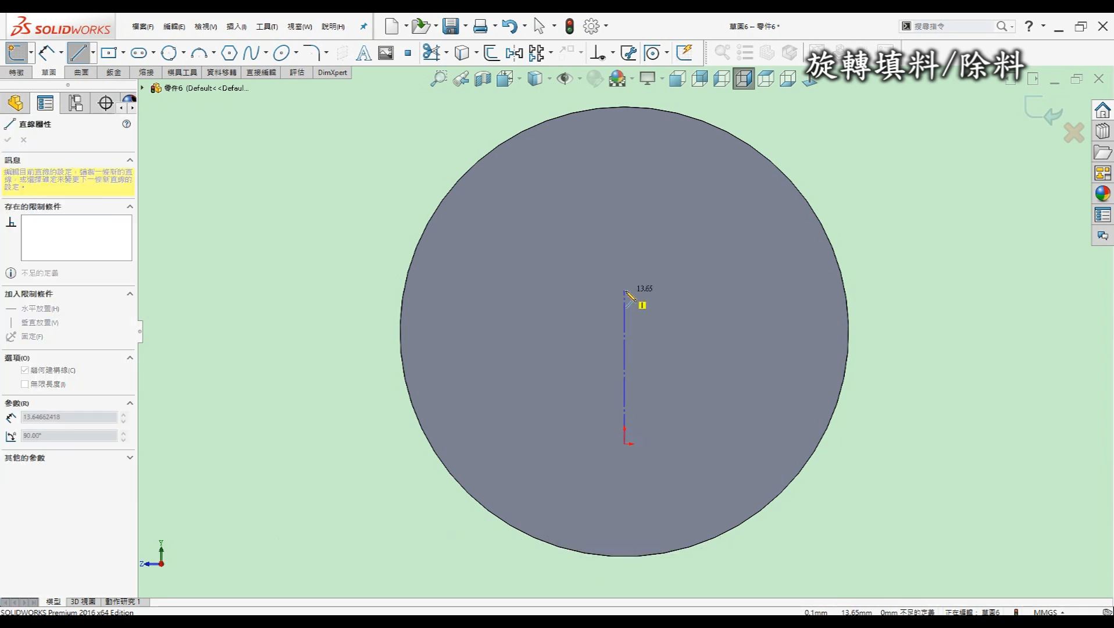
click(626, 290)
key(Escape)
key(Escape)
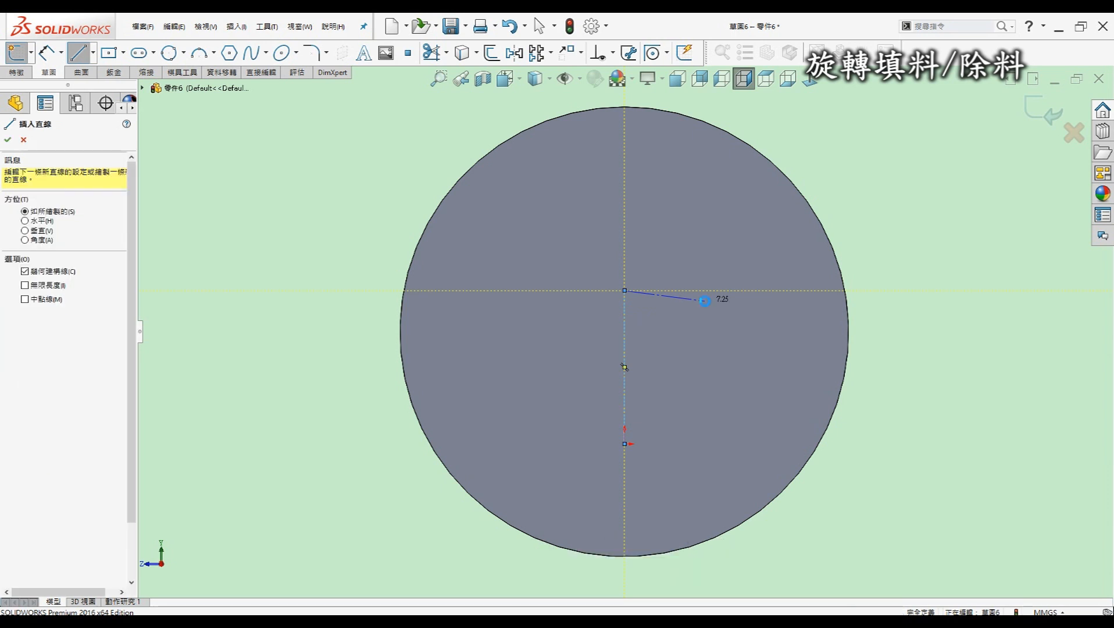
Sketch a corner rectangle about 3.6 by 7.5 mm from the origin, with one long side along the centerline
key(r)
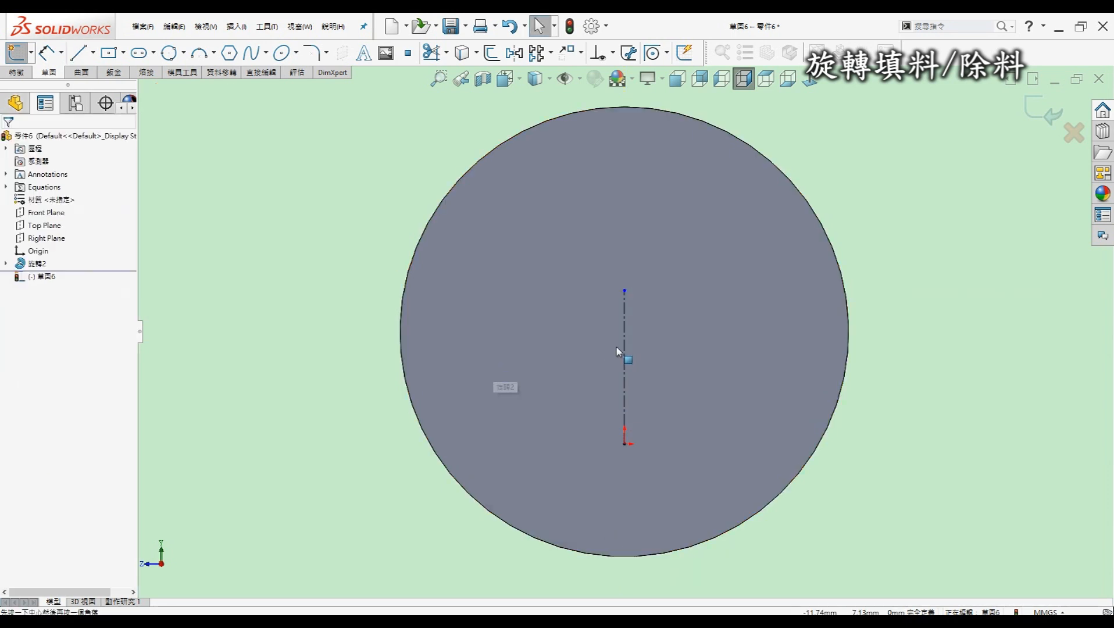
click(625, 444)
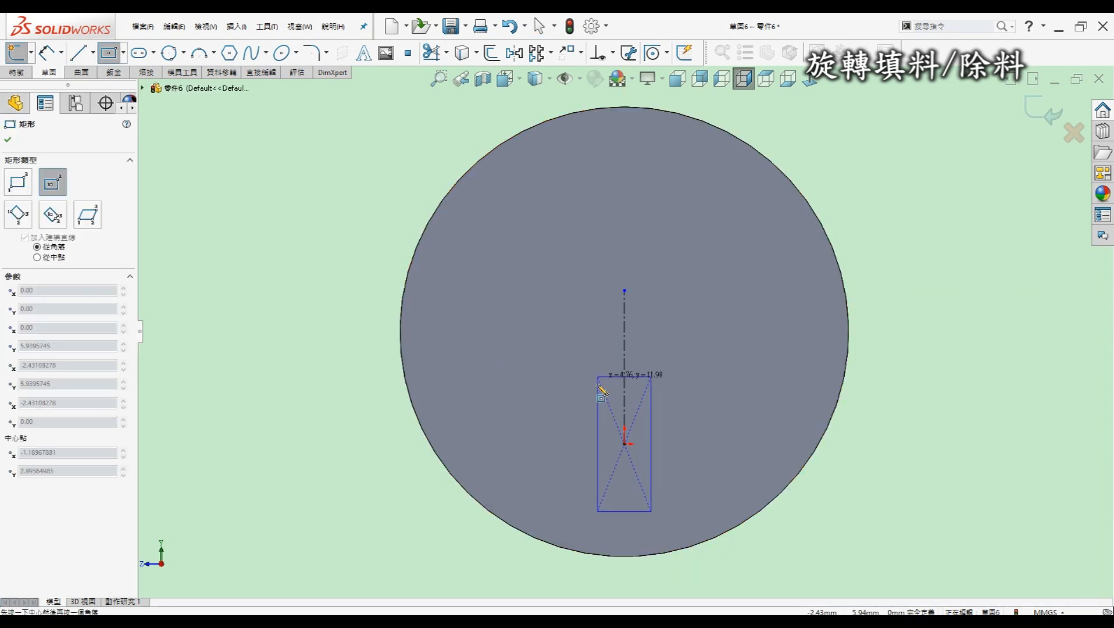
click(22, 183)
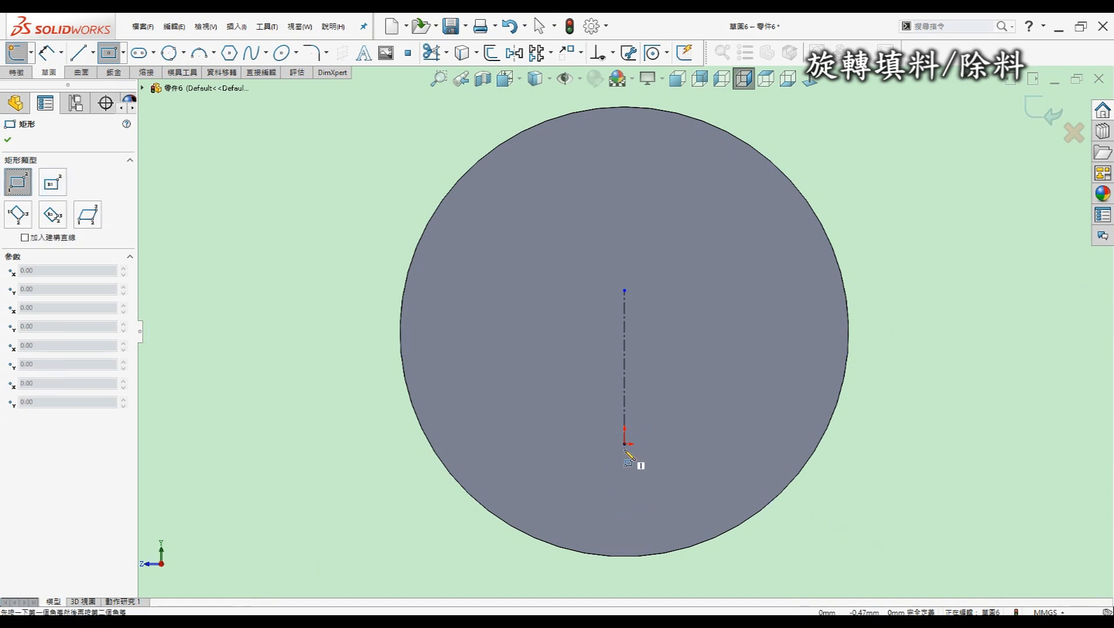
click(624, 443)
click(584, 361)
Dimension the rectangle 3 mm wide and 5 mm high
key(d)
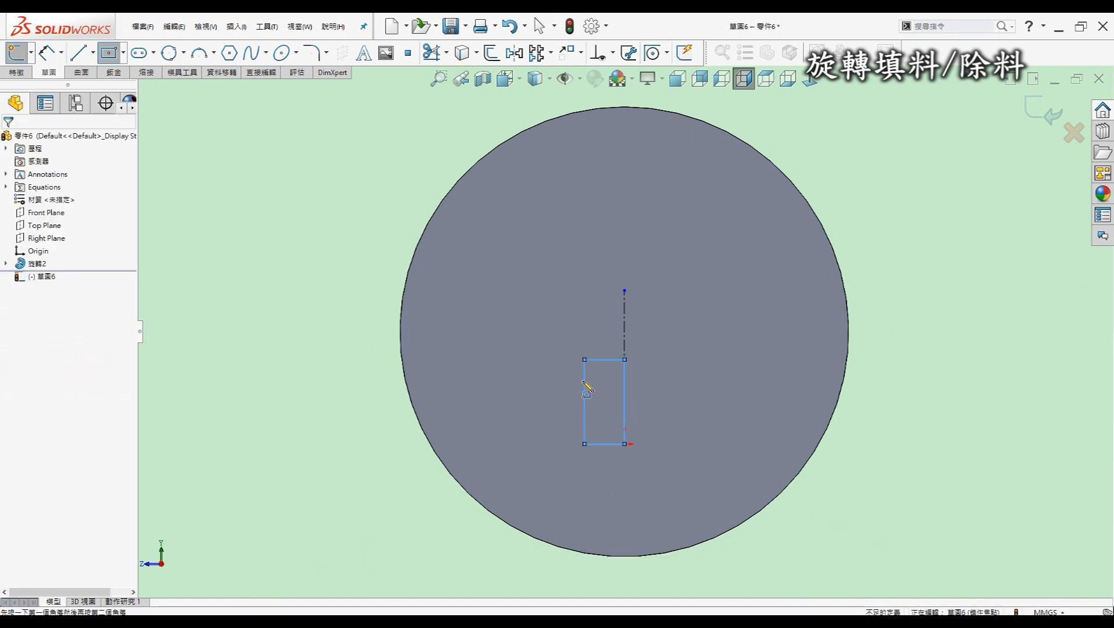
click(600, 342)
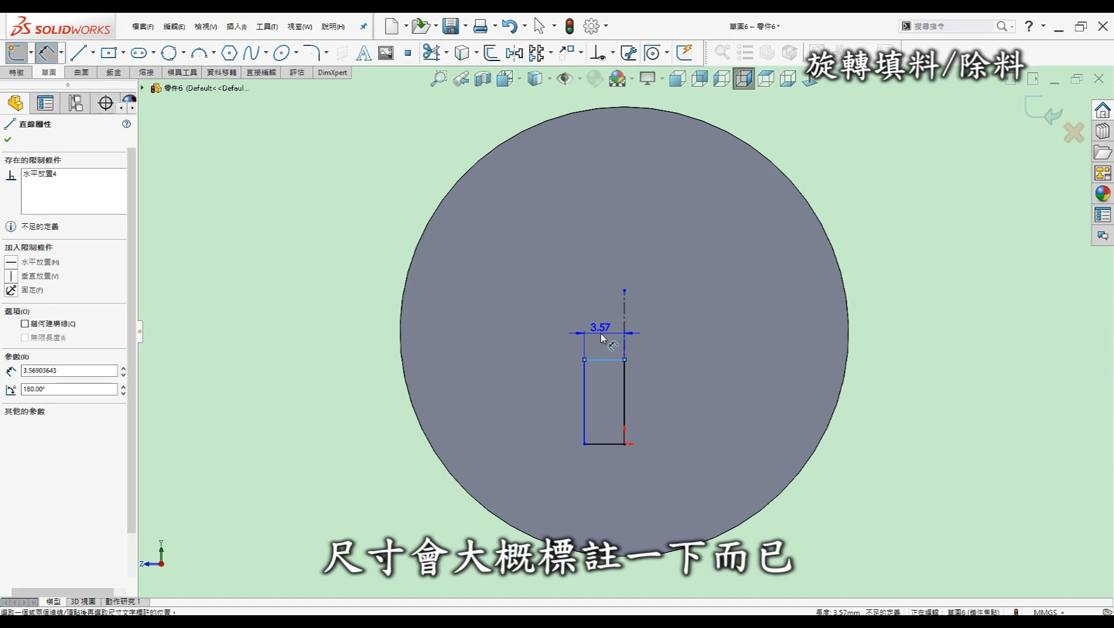
click(601, 333)
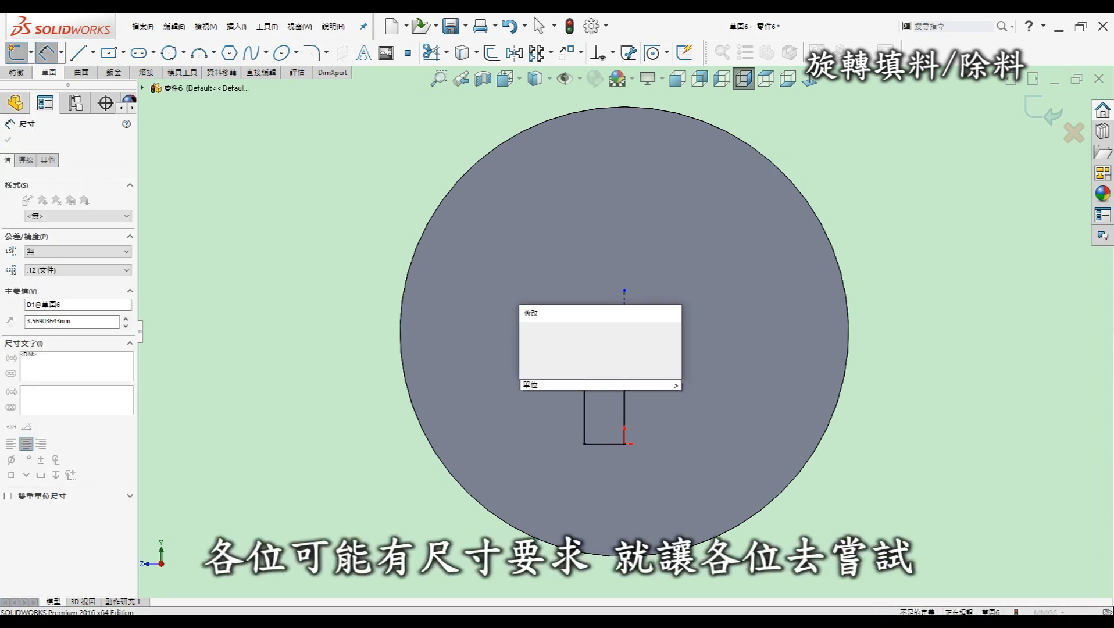
text(3)
key(Return)
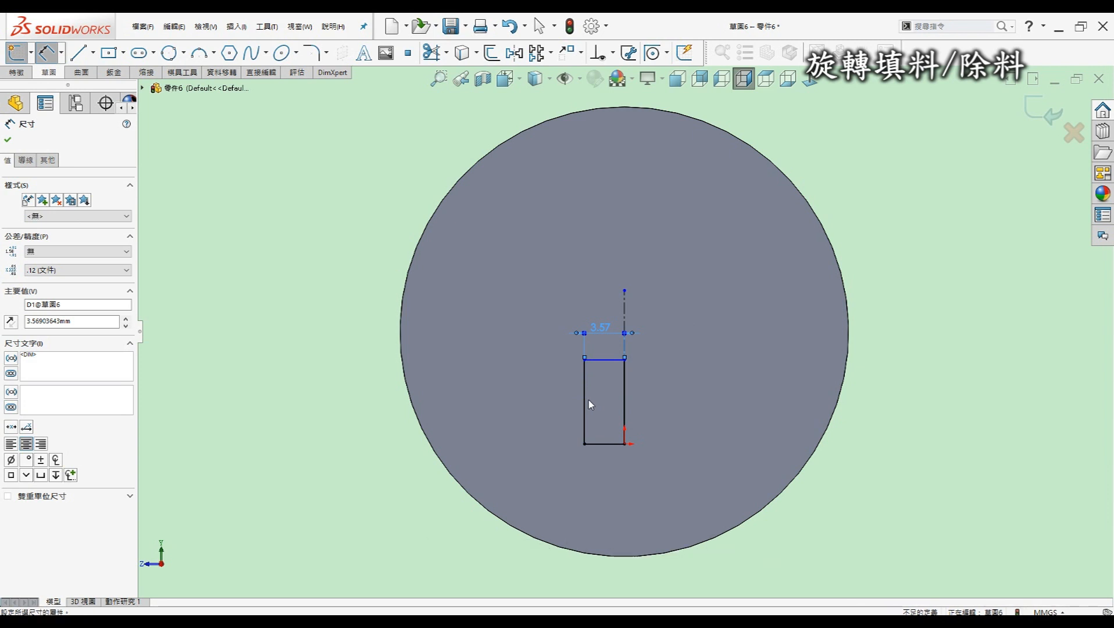
click(590, 401)
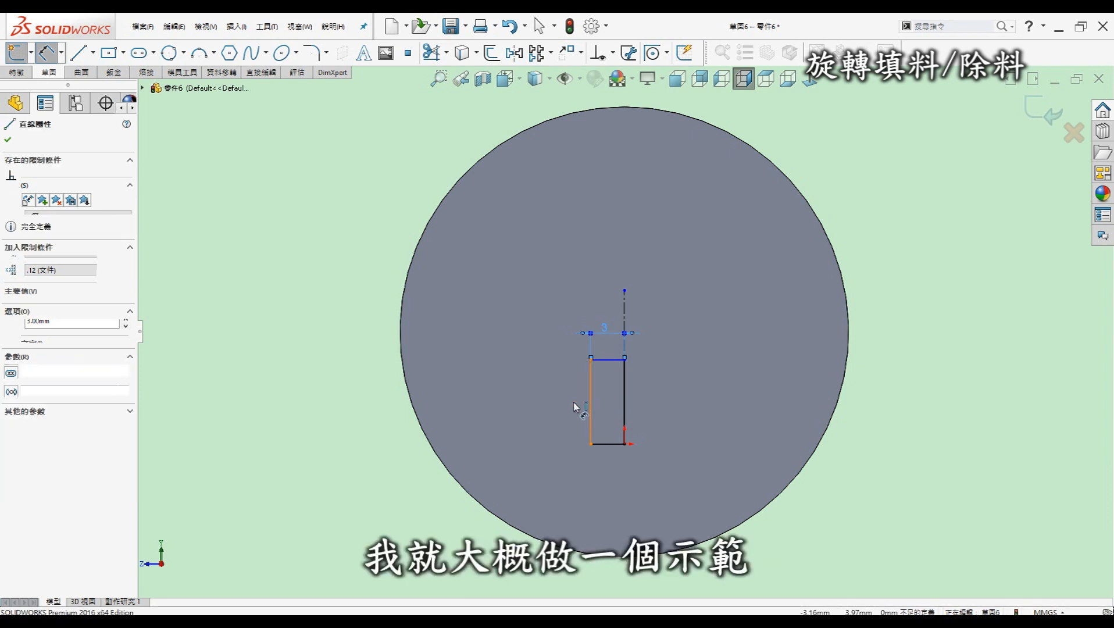
click(570, 403)
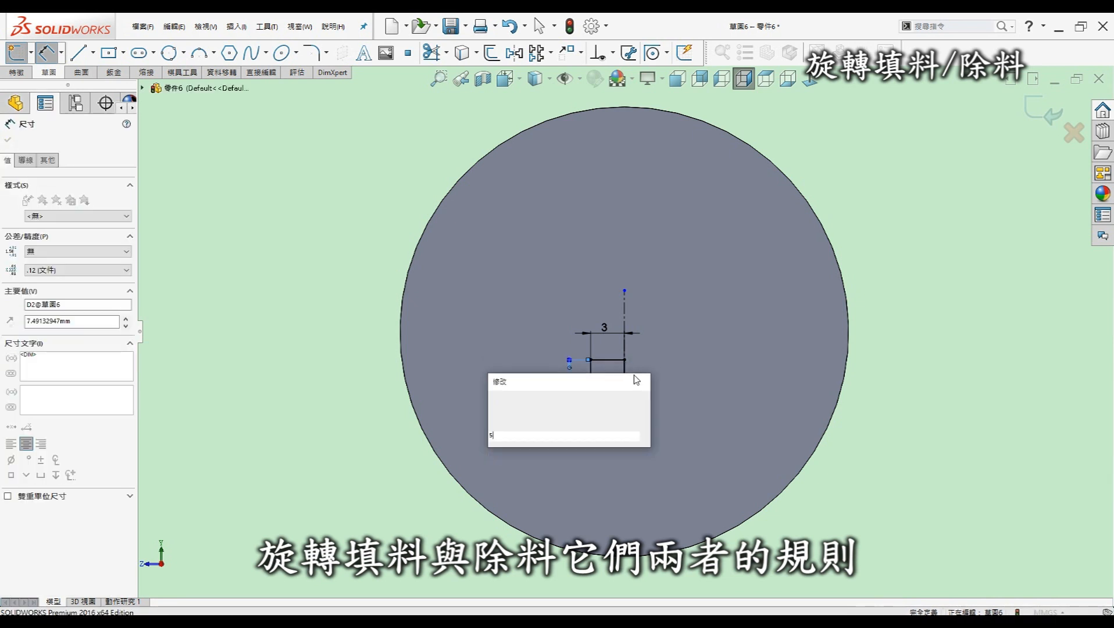
key(Return)
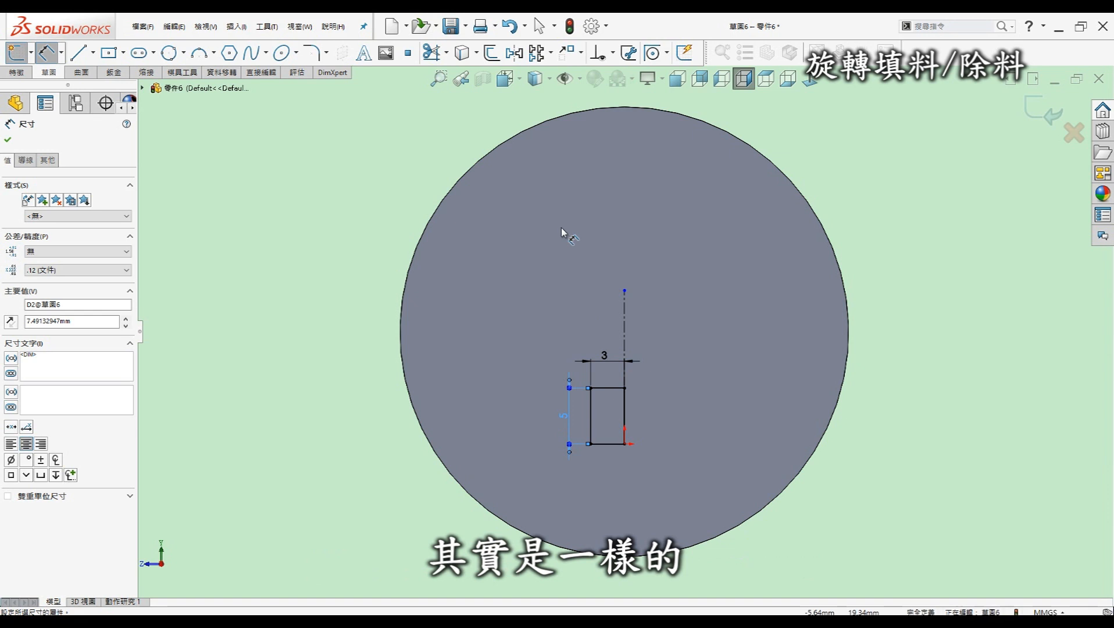
click(638, 355)
key(Escape)
Make a 360-degree revolved cut of the rectangle around the vertical centerline and inspect the pocket in the disc
middle_drag(855, 210, 876, 241)
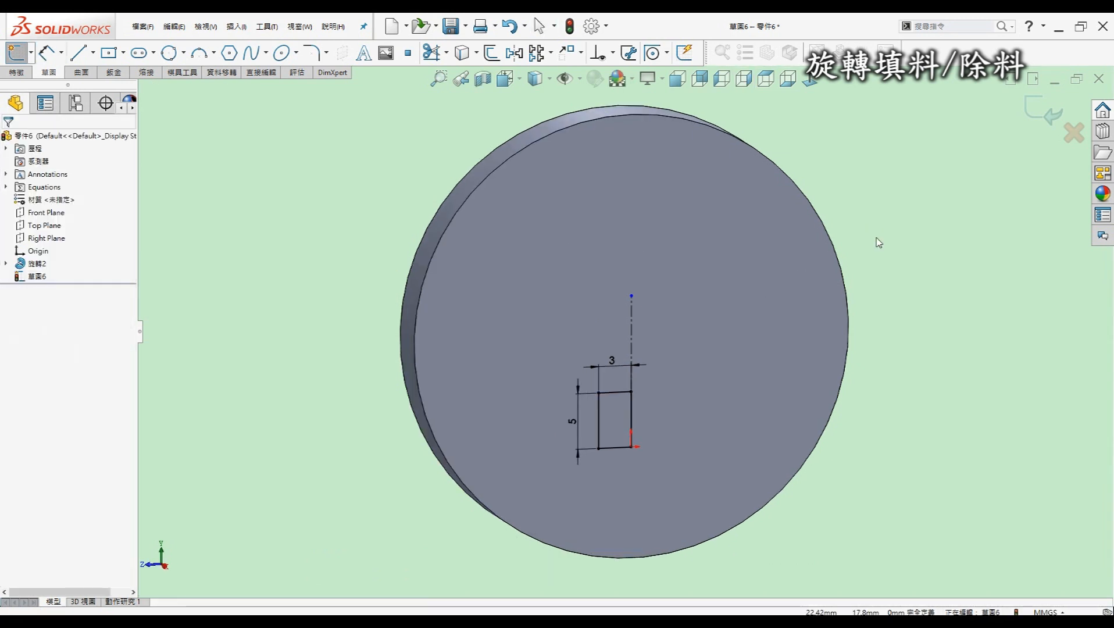
click(16, 72)
click(172, 53)
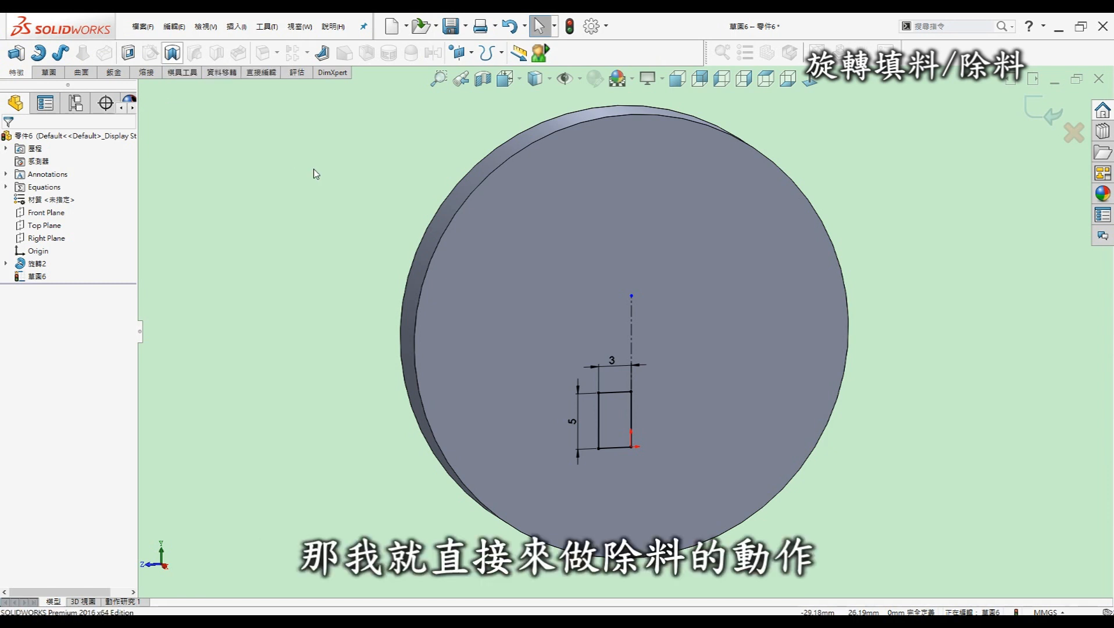
click(633, 317)
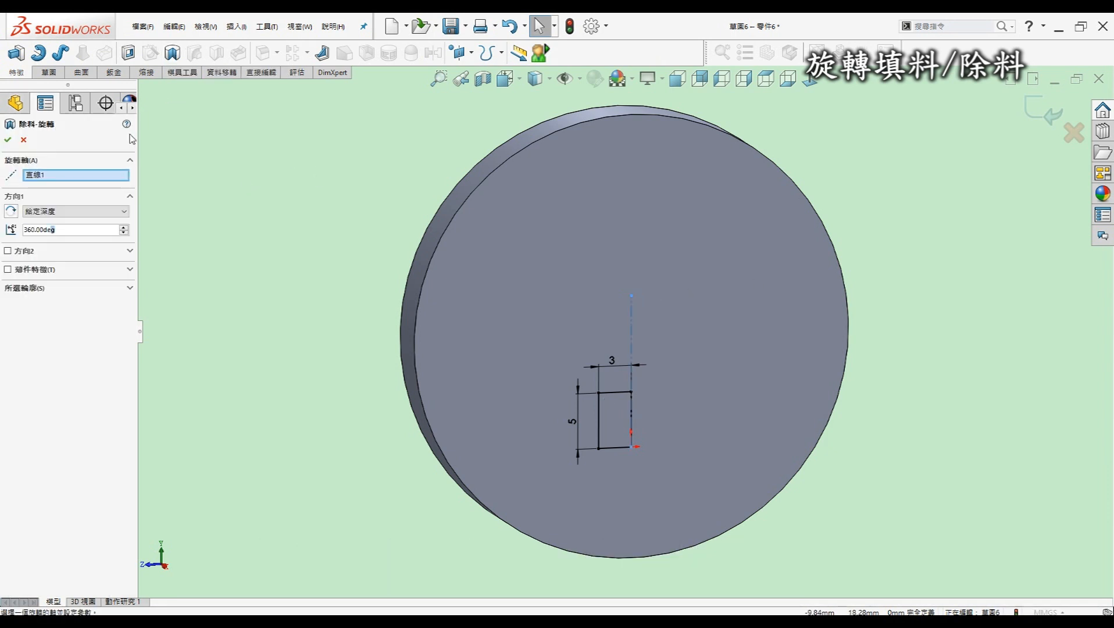
middle_drag(474, 223, 526, 379)
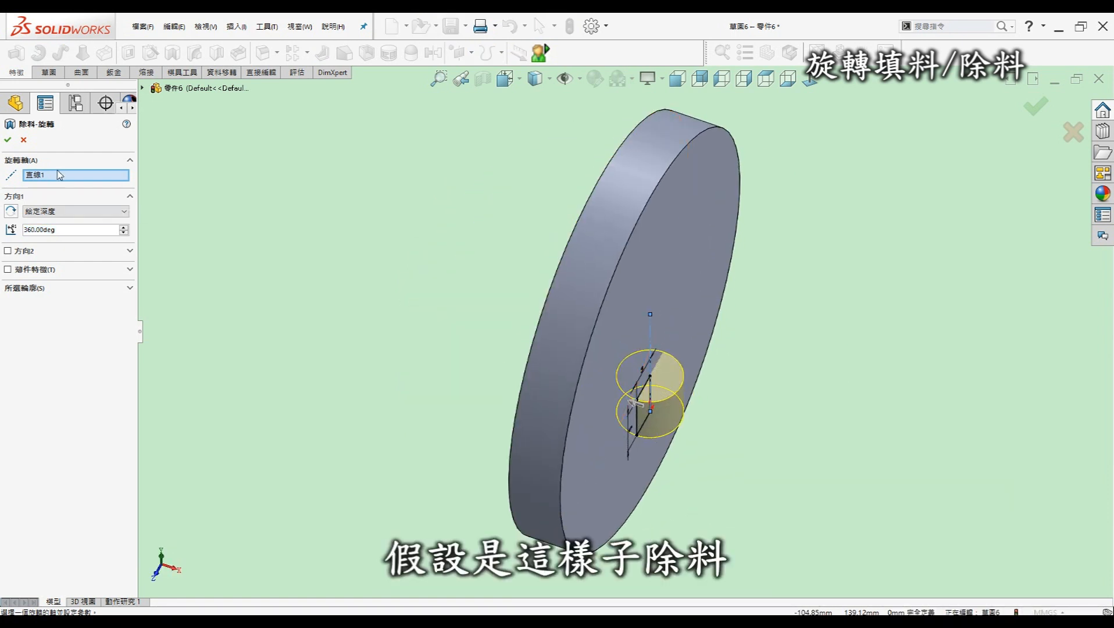
click(8, 139)
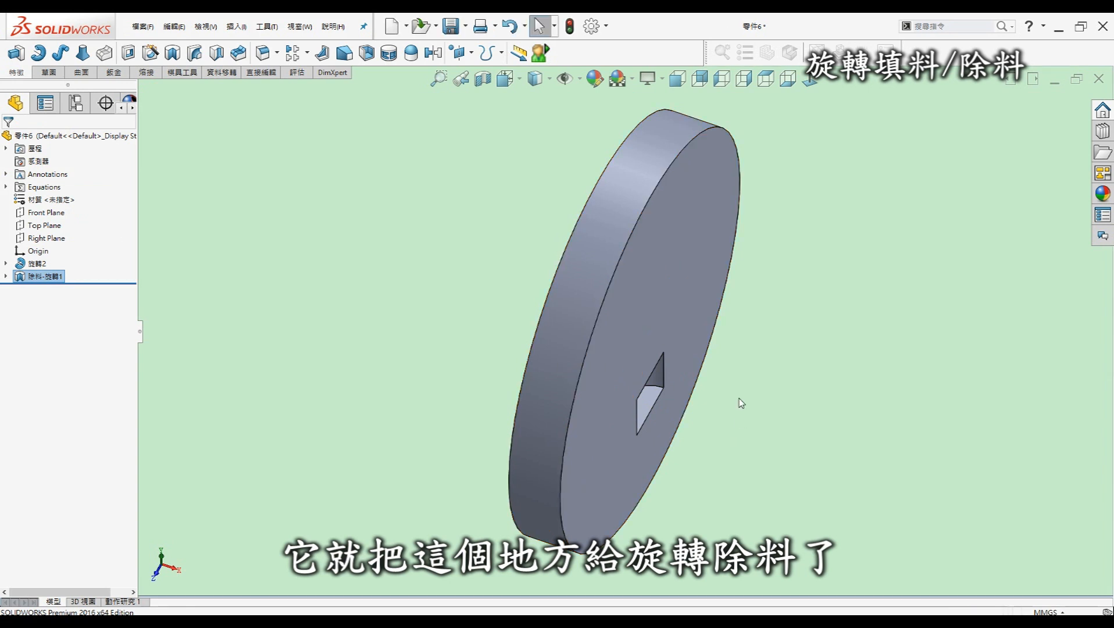
middle_drag(717, 359, 654, 344)
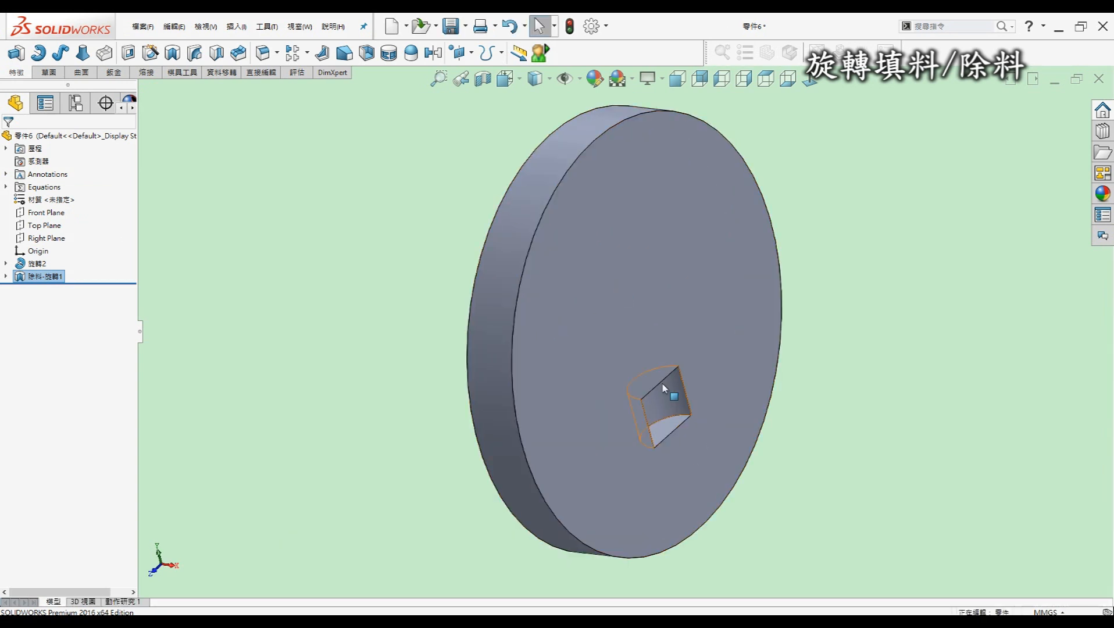
middle_drag(803, 312, 731, 332)
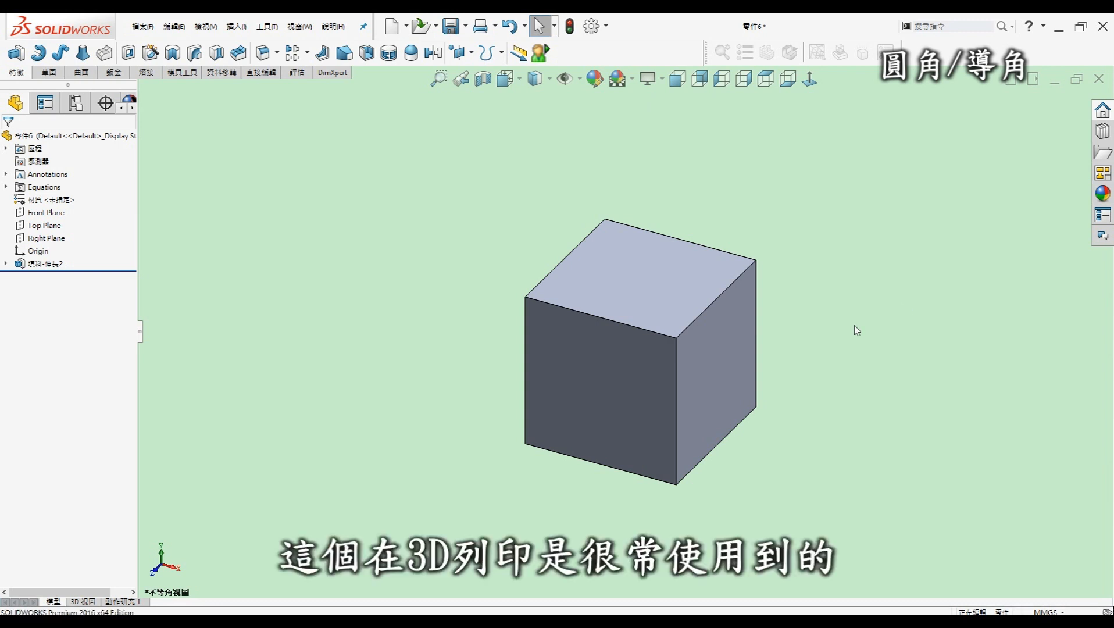
ctrl+middle_drag(856, 330, 785, 316)
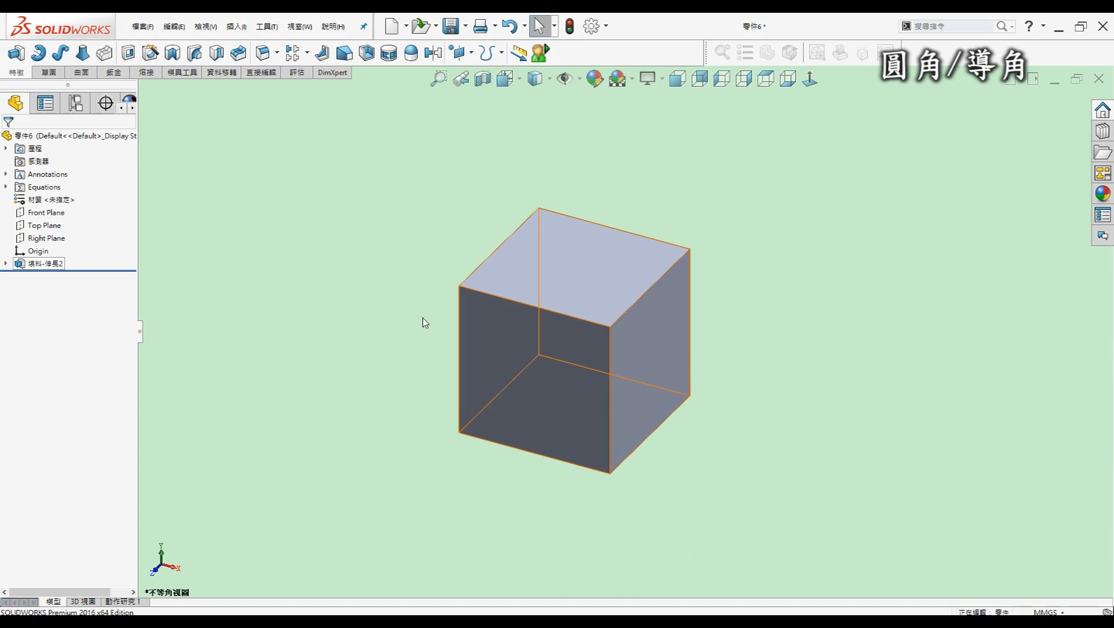
click(46, 264)
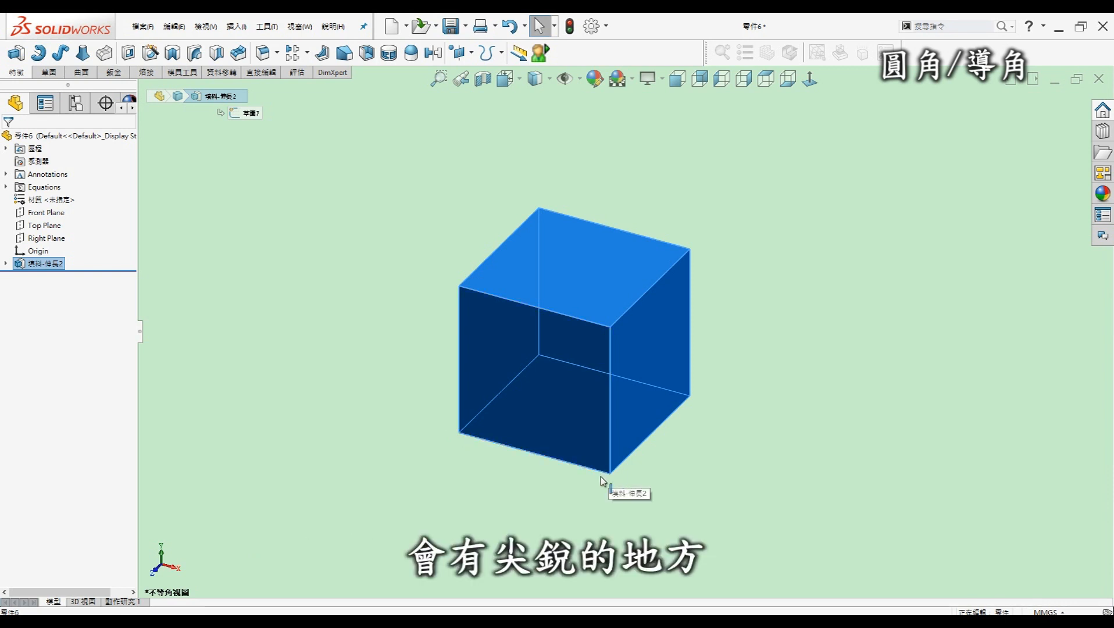
click(801, 362)
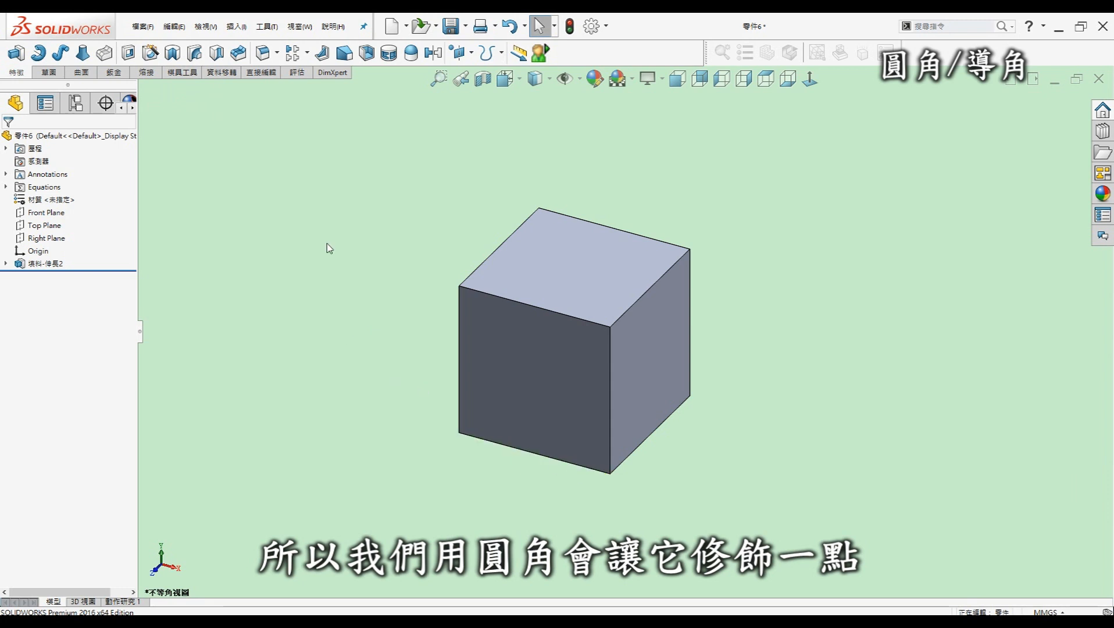
Start a constant-size fillet on the cube's front vertical edge, preview a 5 mm radius, then set the radius to 2 mm
click(263, 53)
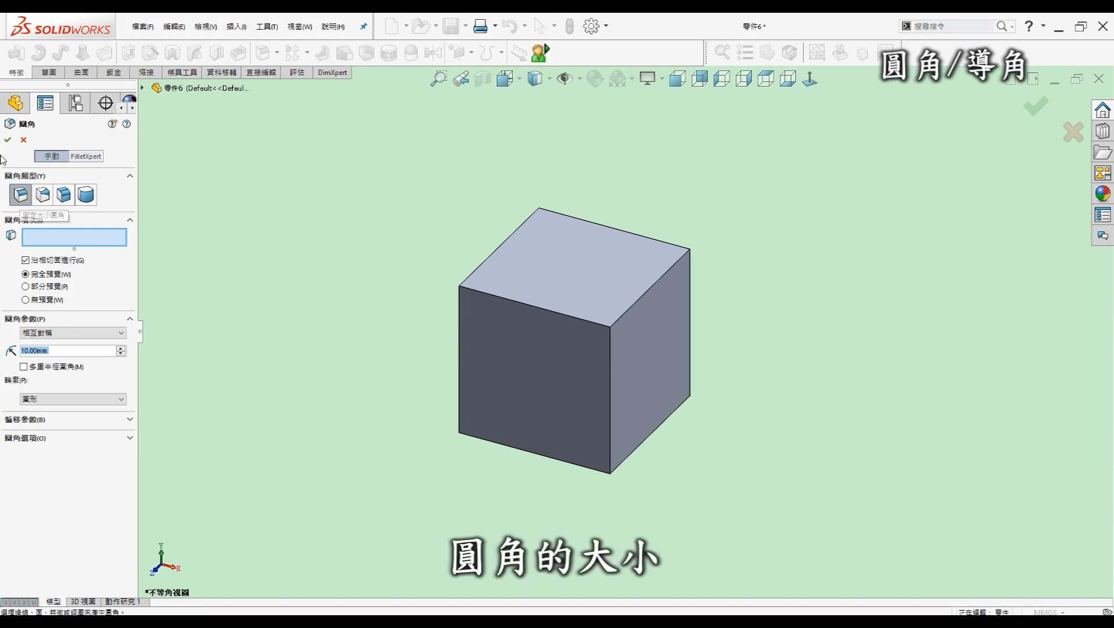
drag(61, 353, 49, 353)
text(5)
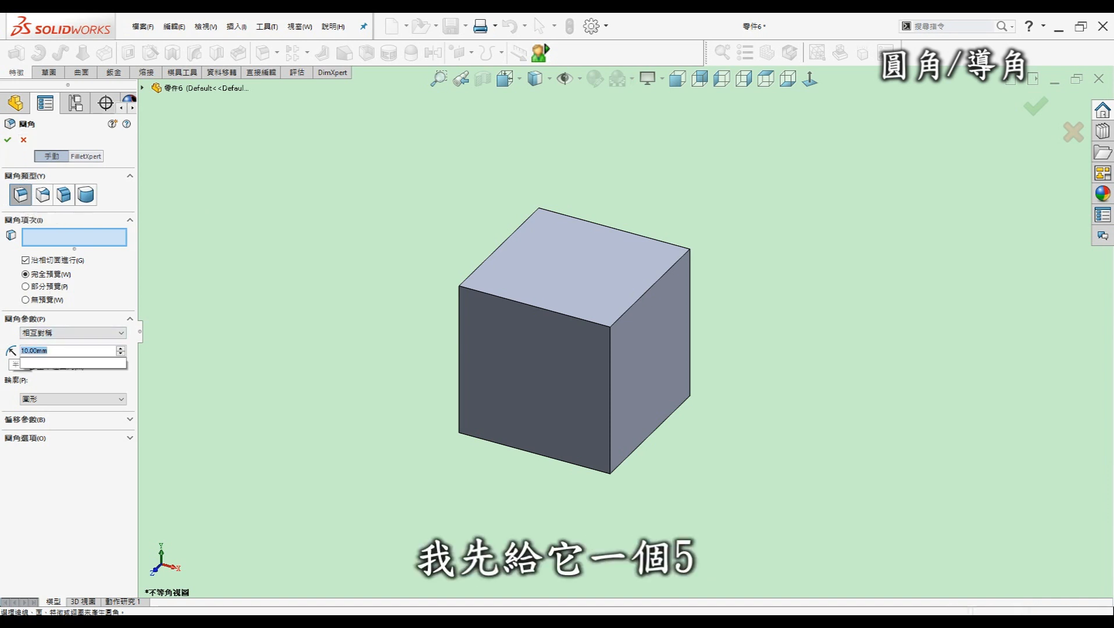
click(610, 349)
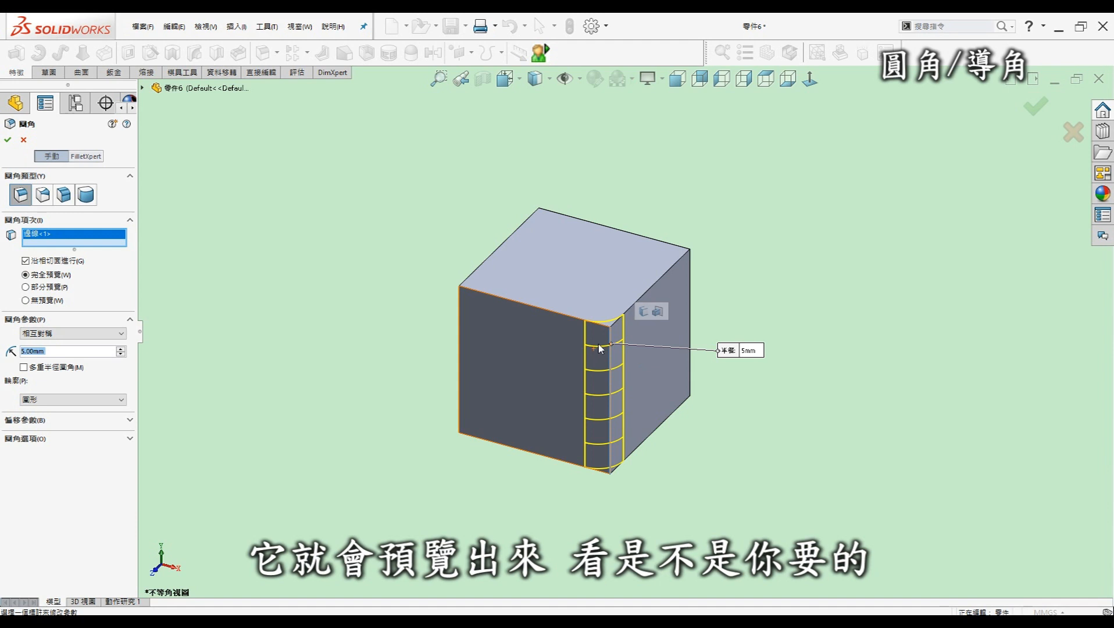
text(2)
key(Return)
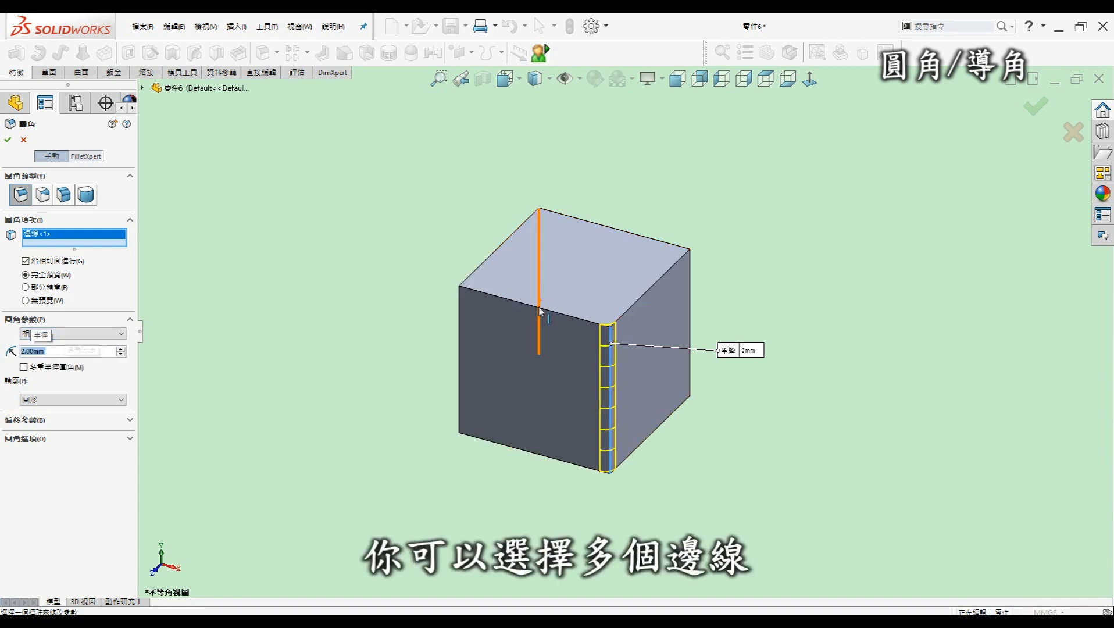
Add the front face's top edge and its other vertical edge to the fillet, then remove them from the selection
click(523, 303)
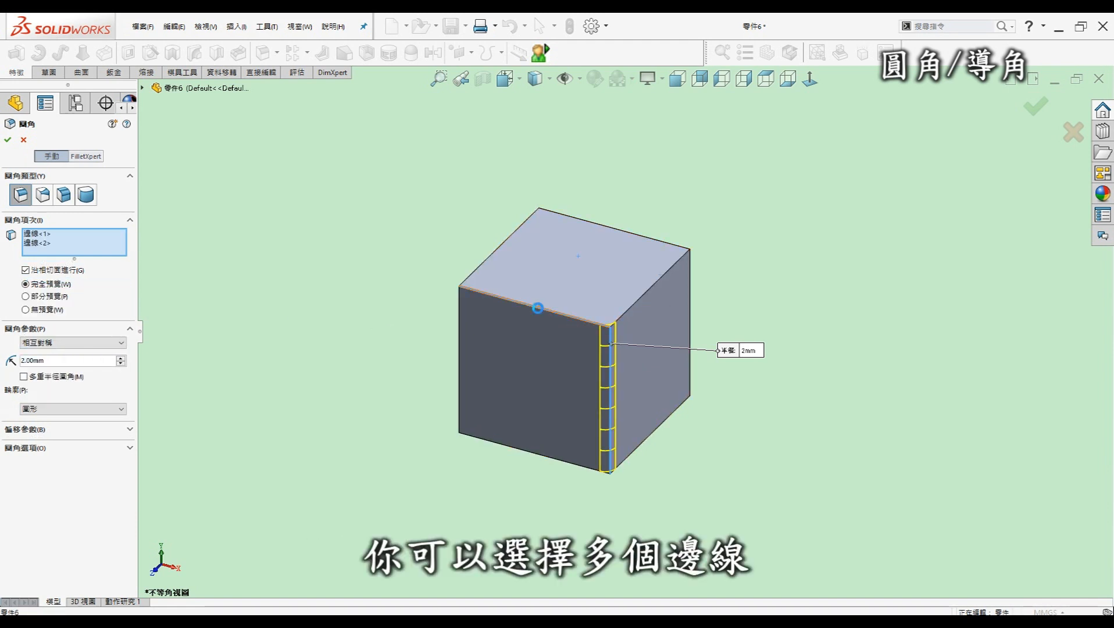
click(460, 330)
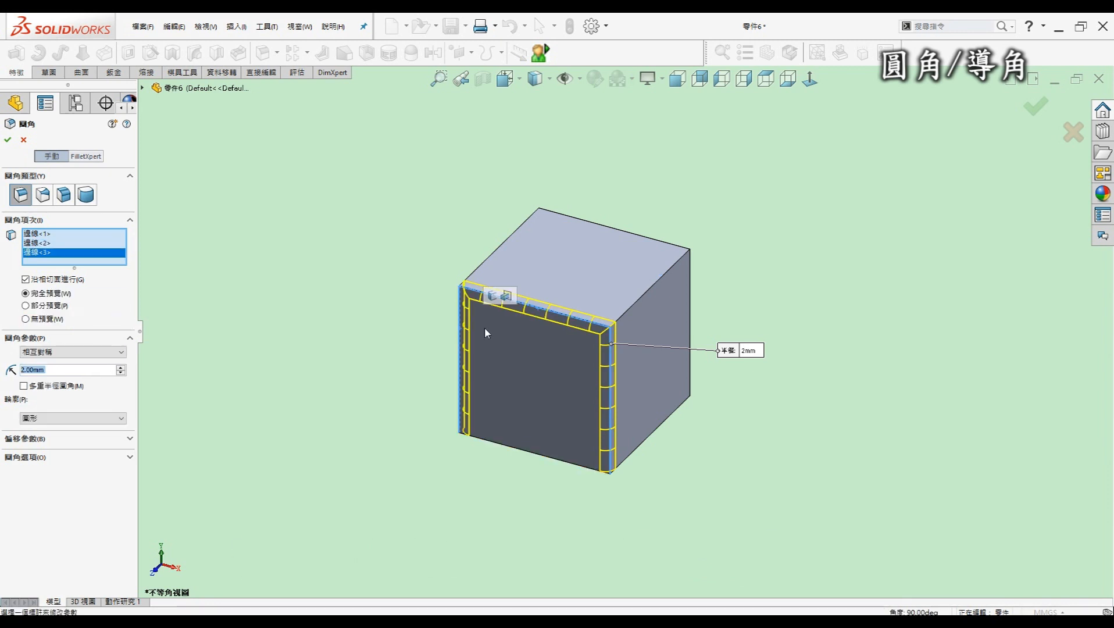
click(43, 243)
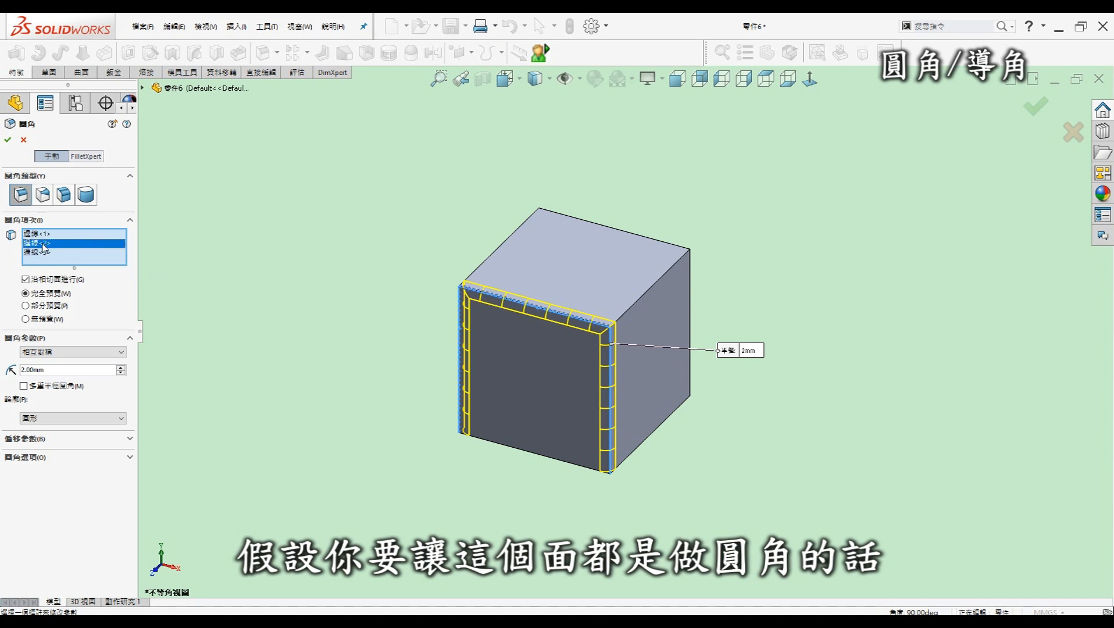
key(Delete)
key(Delete)
key(Delete)
key(Delete)
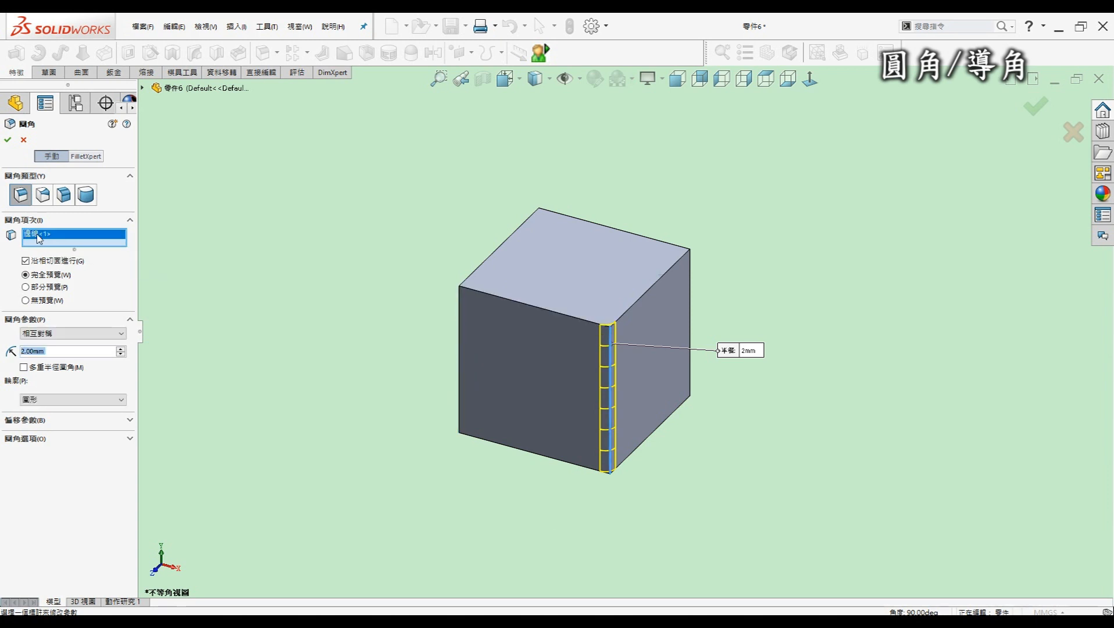
Fillet the cube's top, right and front faces with a 2 mm radius in place of the single edge
click(582, 276)
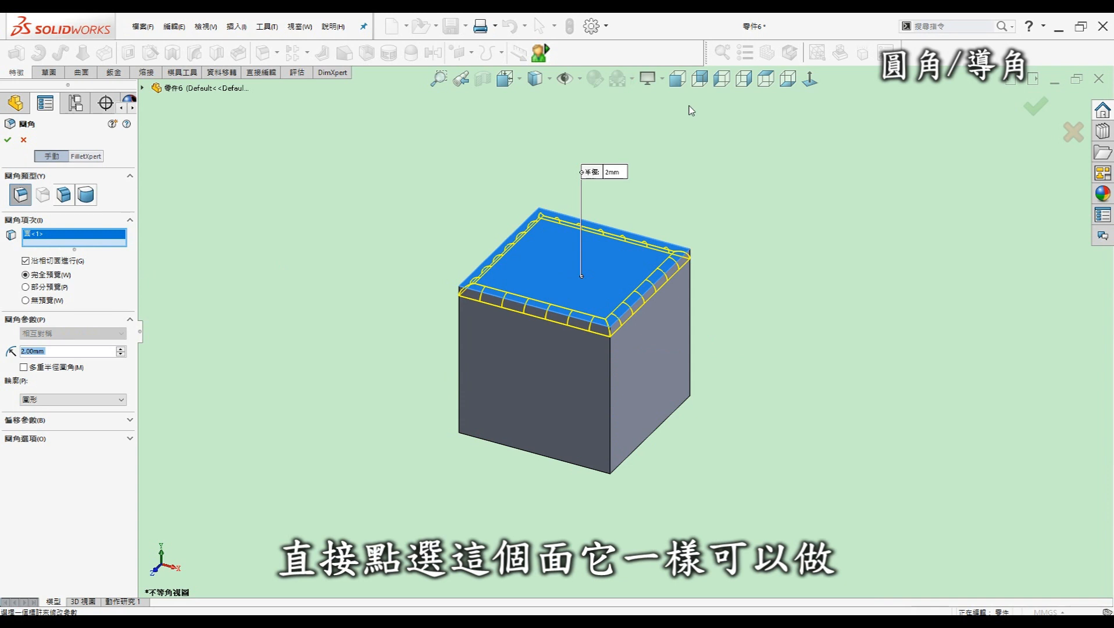
click(666, 353)
click(564, 385)
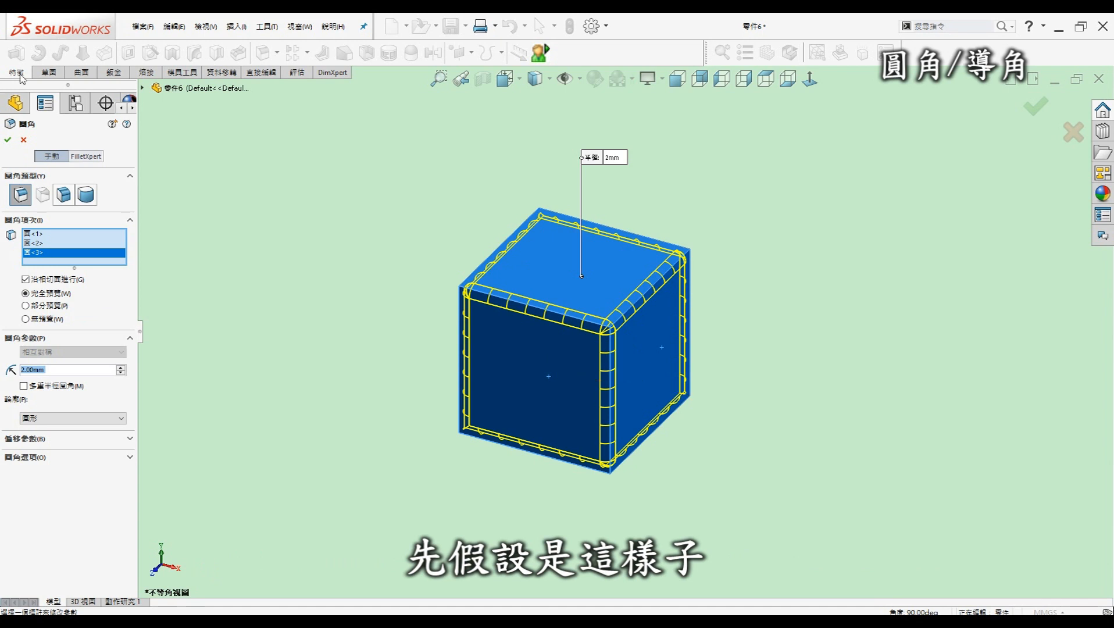
click(8, 140)
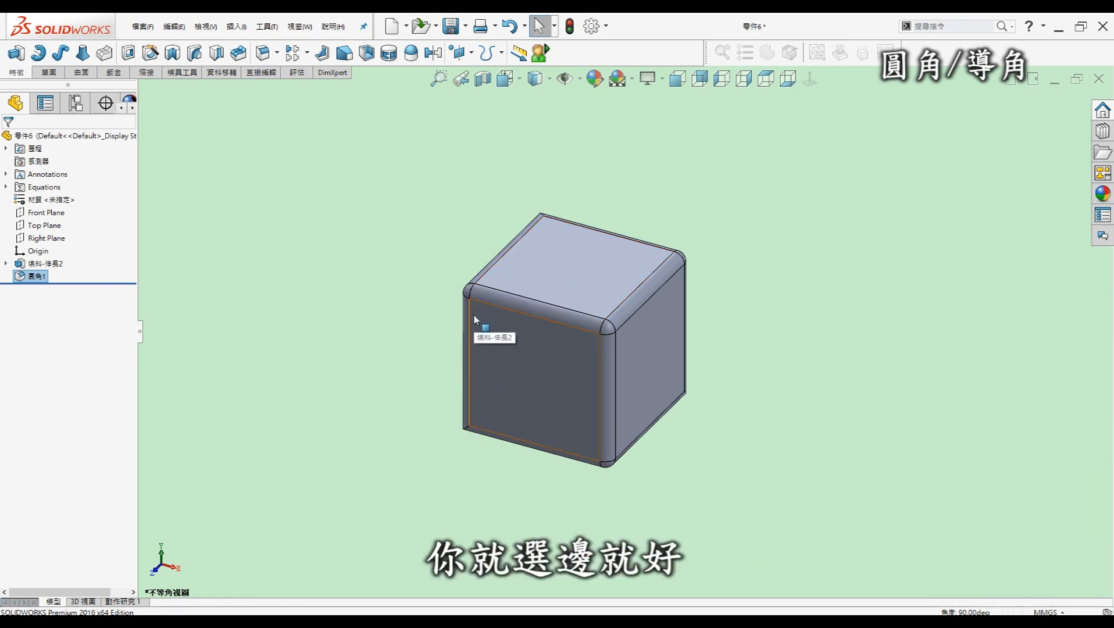
Delete the fillet feature from the cube
click(35, 276)
key(Delete)
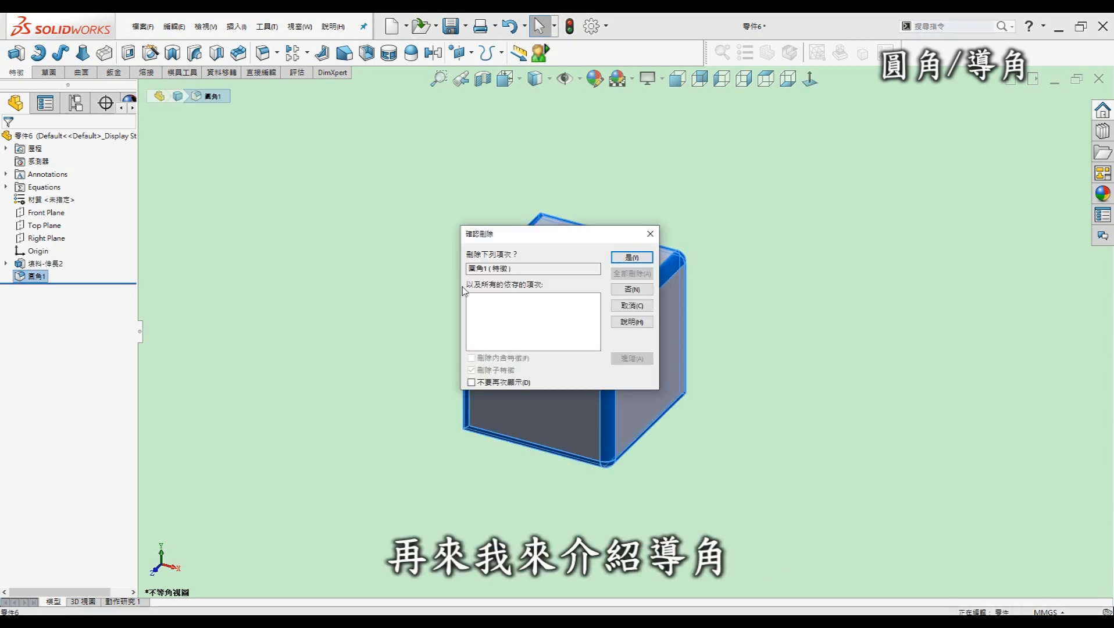
click(631, 257)
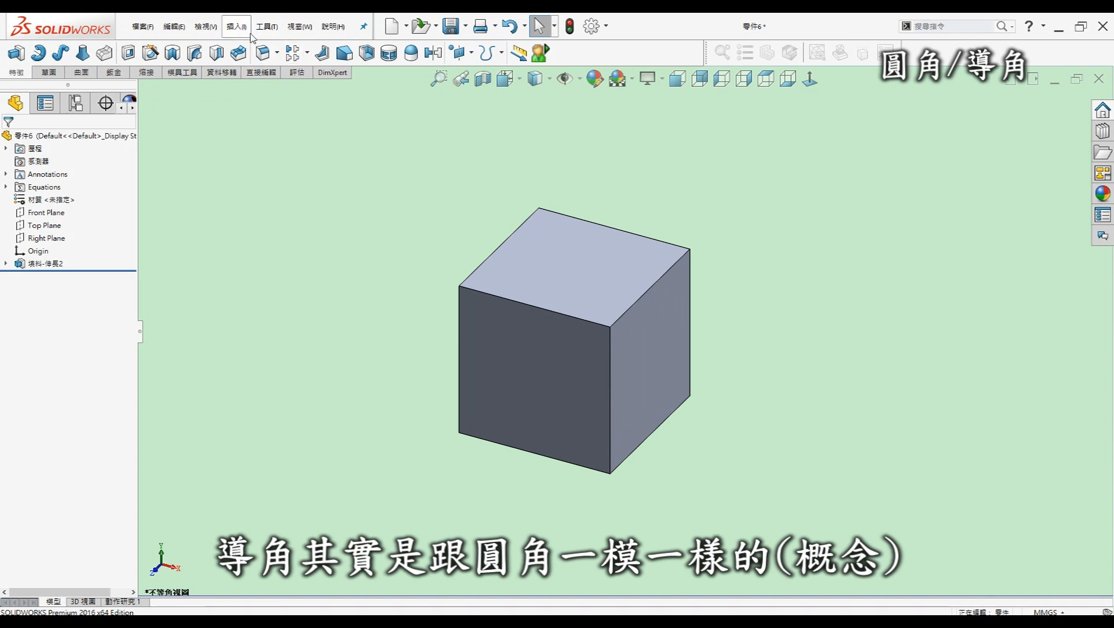
Start an angle-distance chamfer on the front face's top edge with a distance of 3 mm at 45 degrees
click(277, 53)
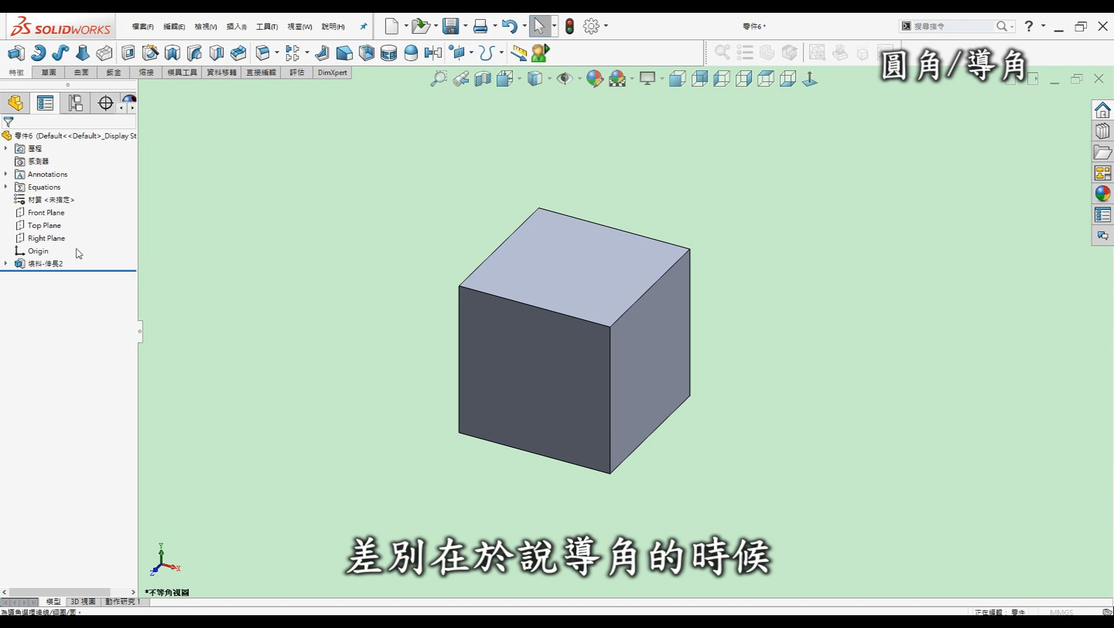
click(76, 174)
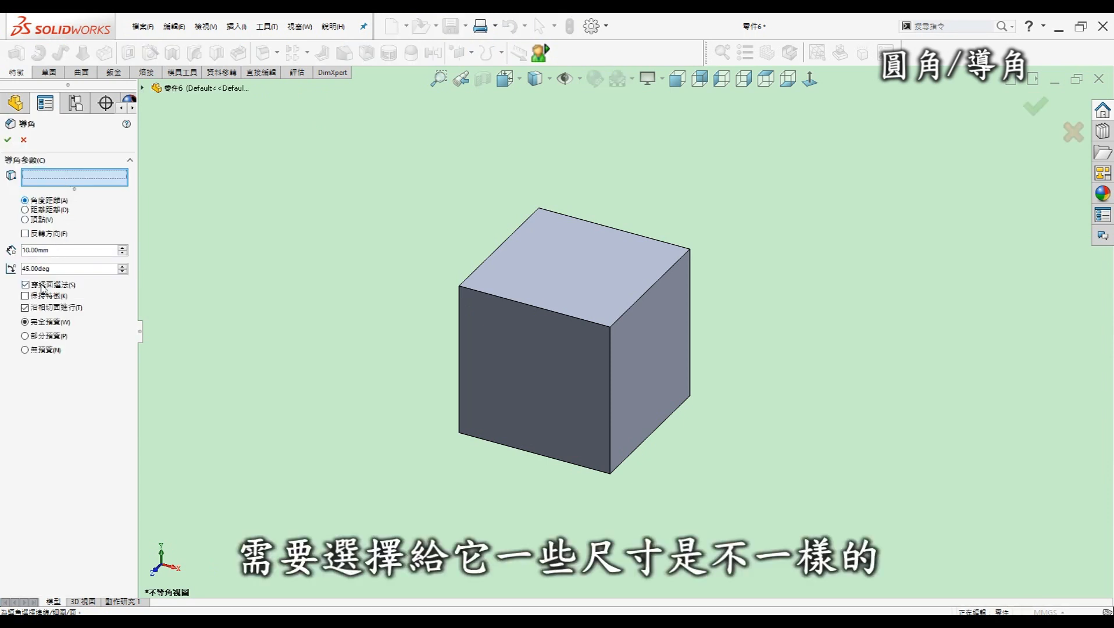
click(549, 317)
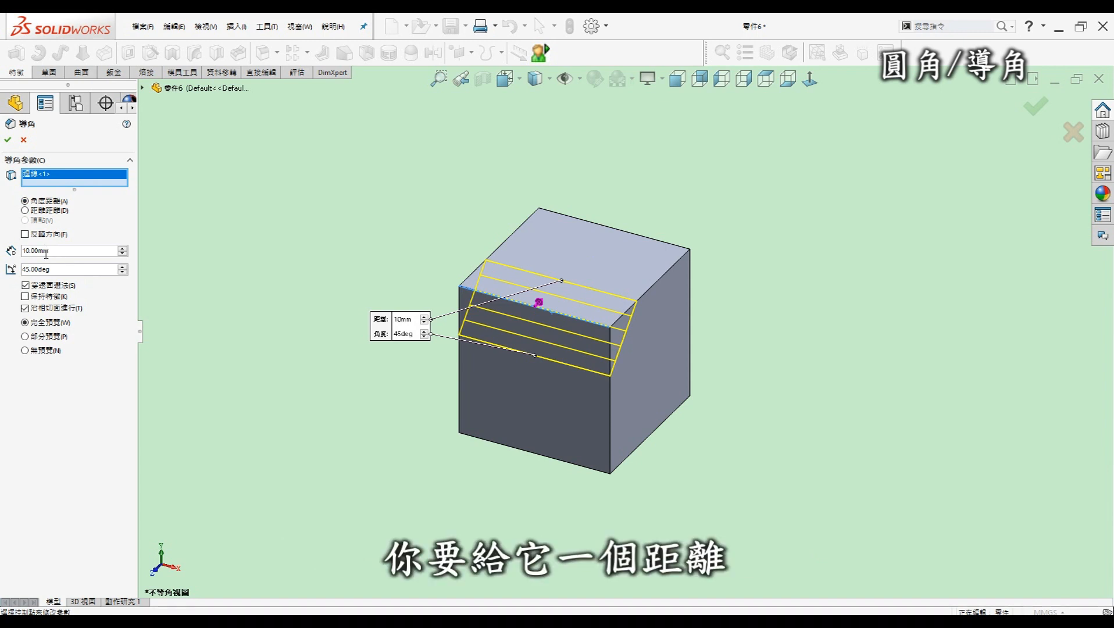
drag(54, 253, 3, 254)
text(3)
key(Return)
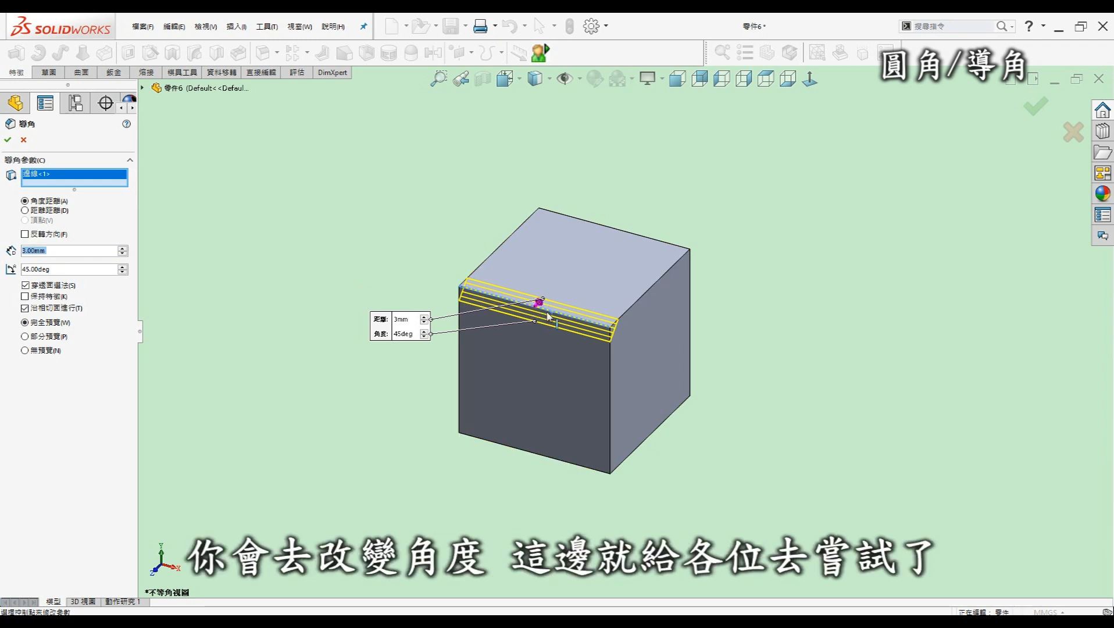
Replace the edge in the chamfer selection with the cube's top, right and front faces
click(50, 173)
key(Delete)
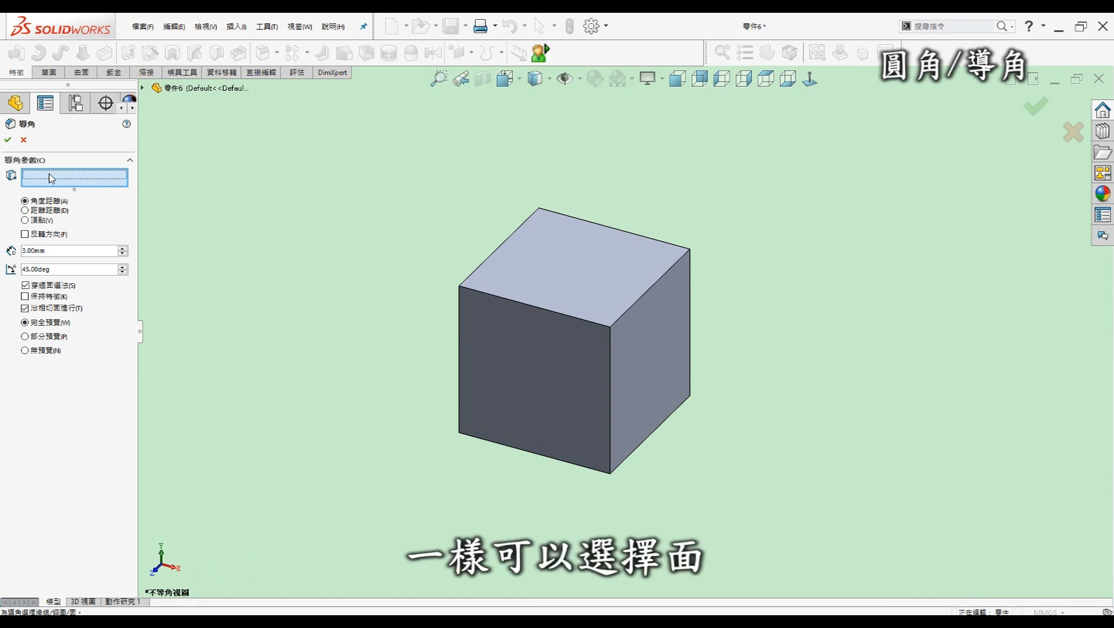
click(550, 256)
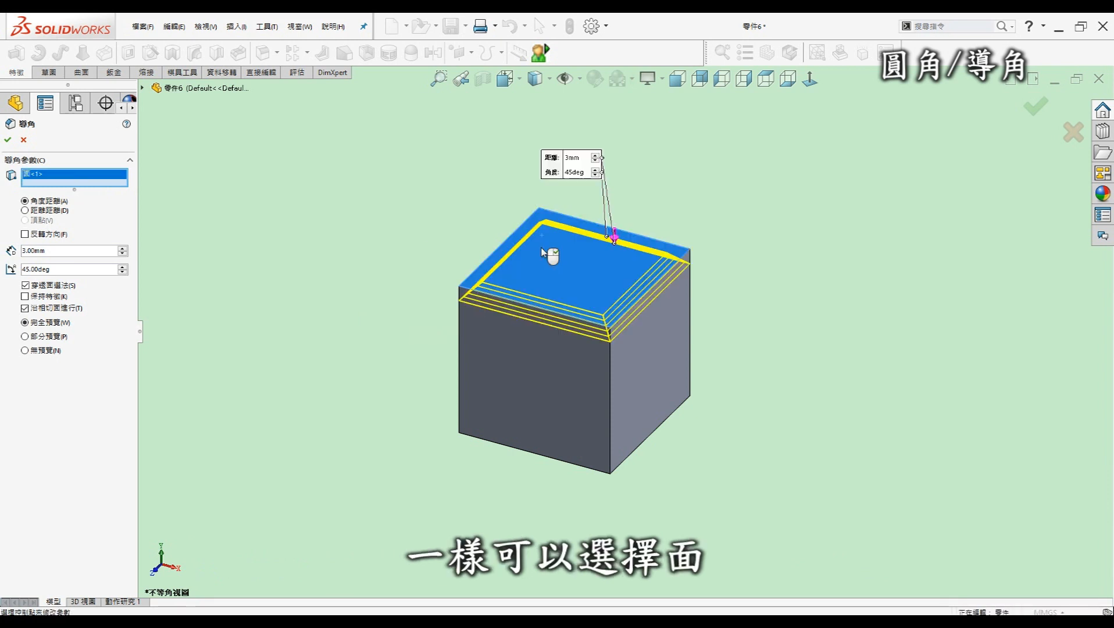
click(659, 381)
click(560, 377)
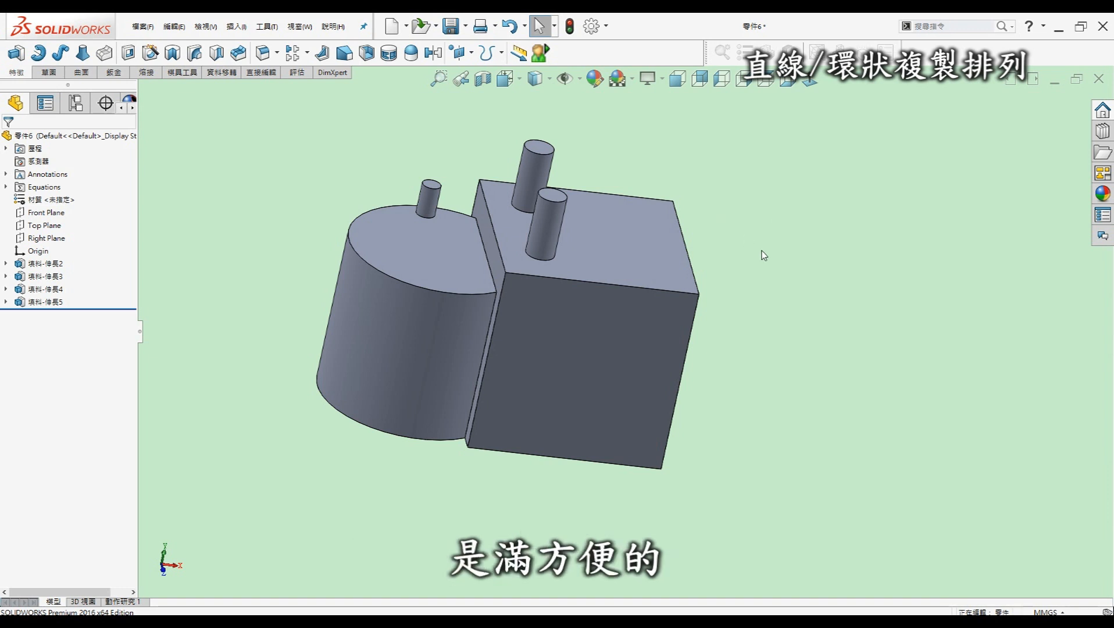
Mirror the boss feature of the two pegs on the cube about the Right Plane, with the geometry pattern option on
middle_drag(731, 231, 682, 226)
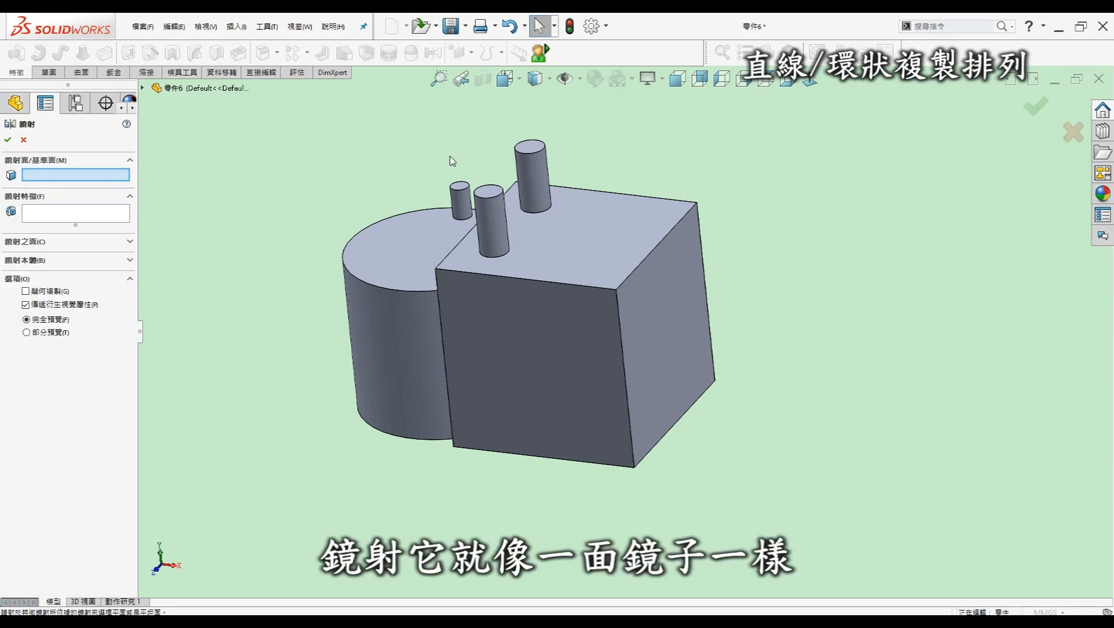
scroll(558, 185, up, 2)
ctrl+middle_drag(558, 185, 594, 268)
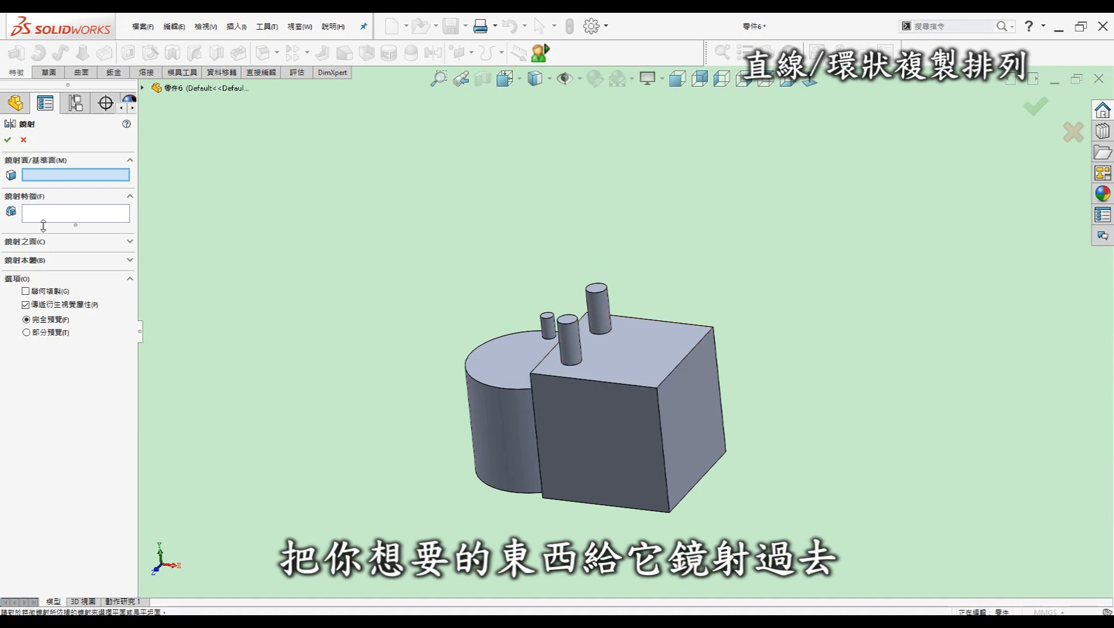
click(143, 88)
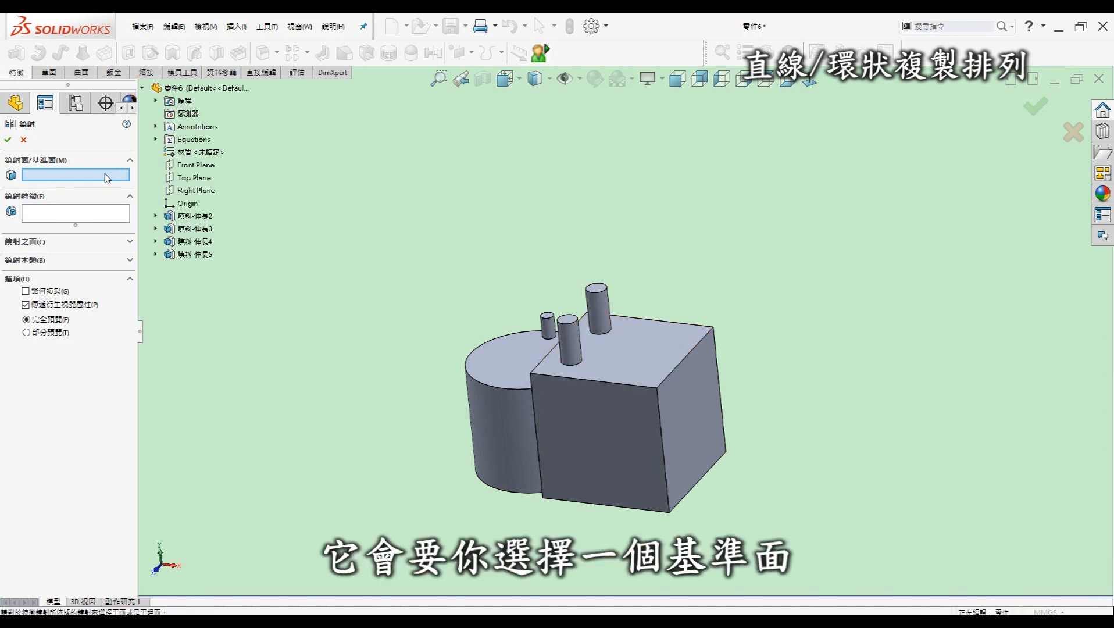
click(194, 192)
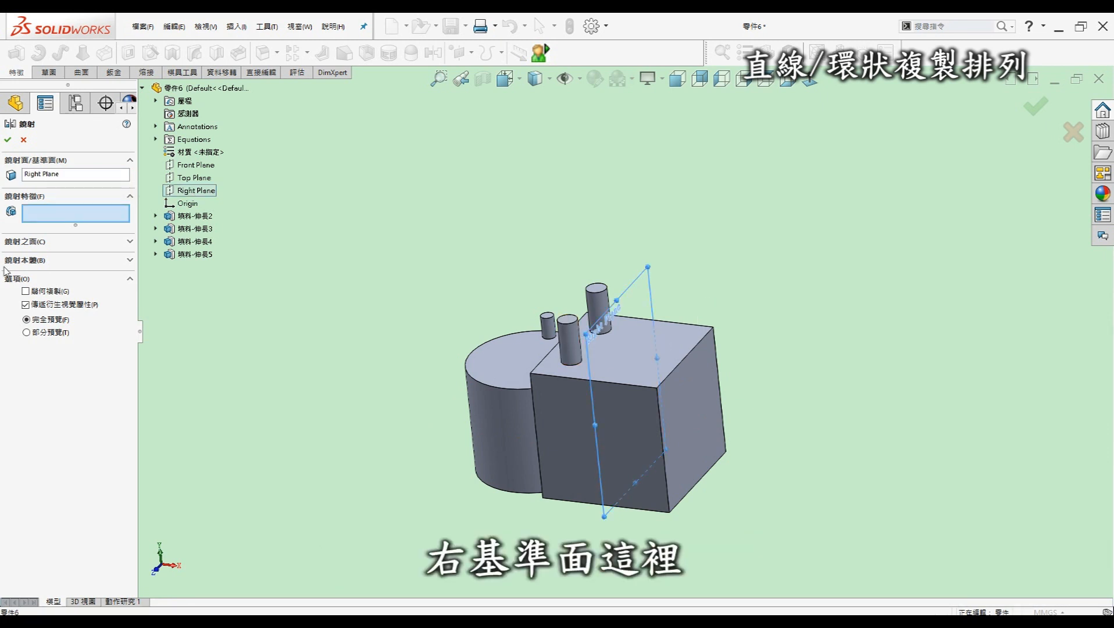
click(597, 308)
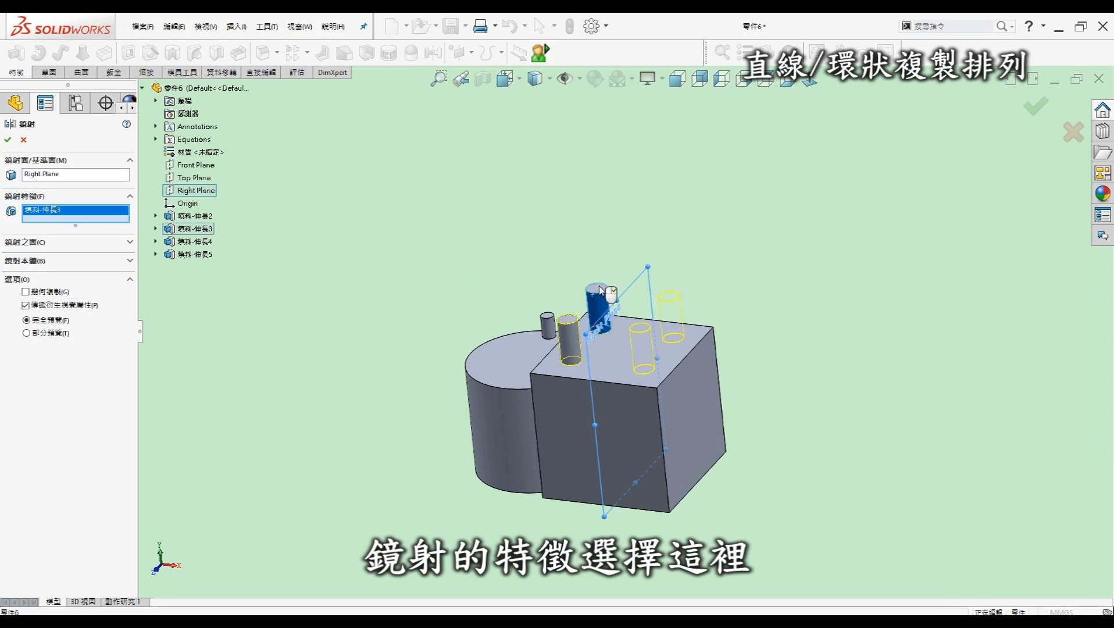
click(45, 292)
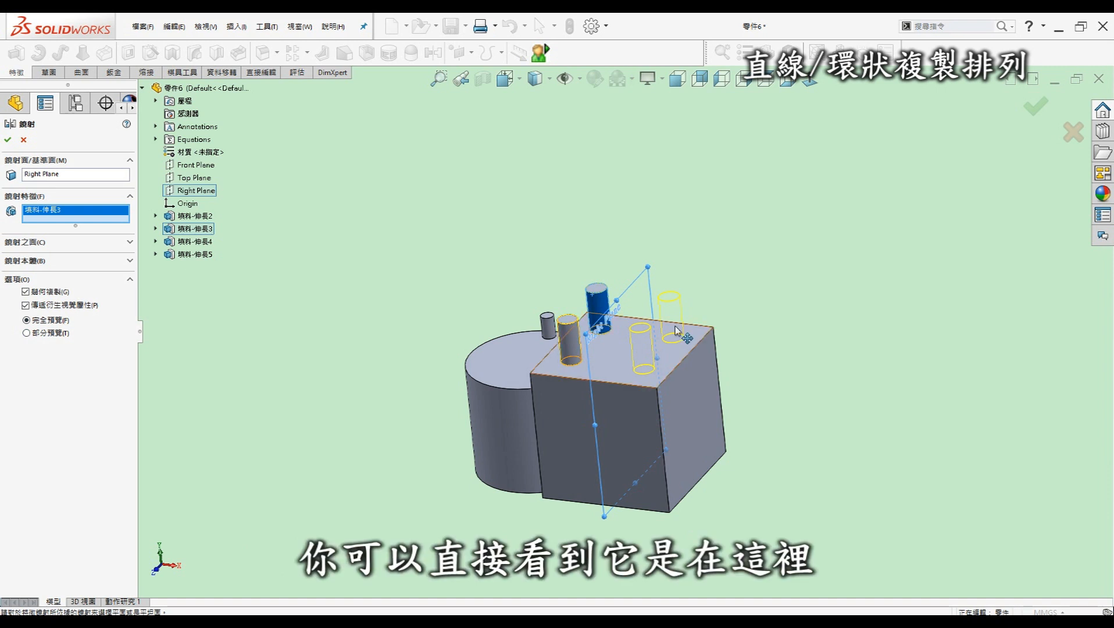
click(7, 142)
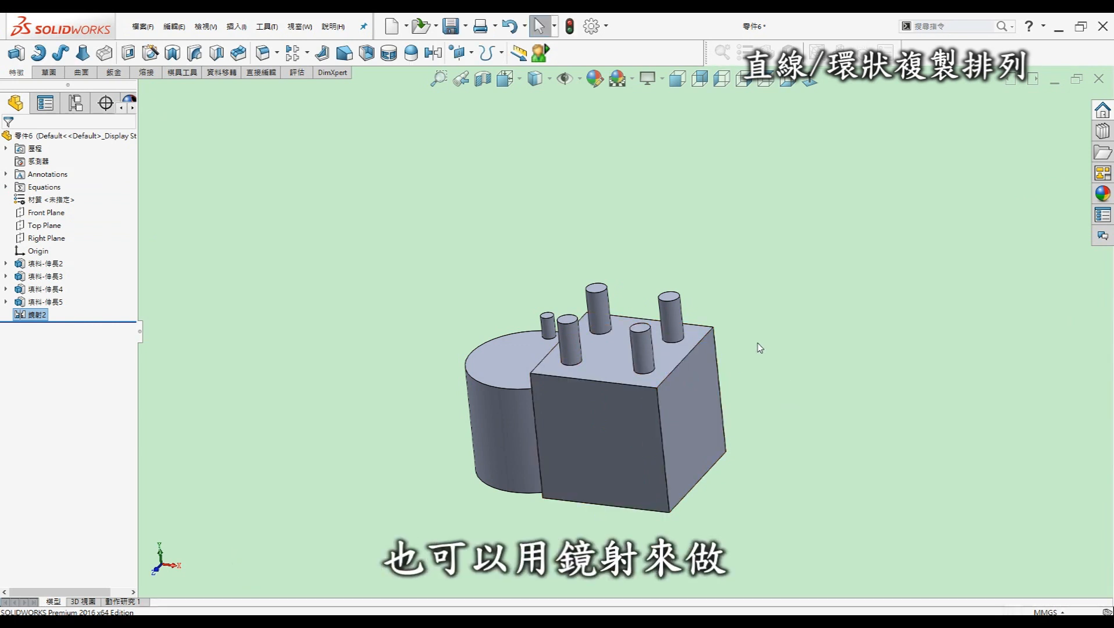
Delete the mirror feature of the pegs
click(37, 315)
key(Delete)
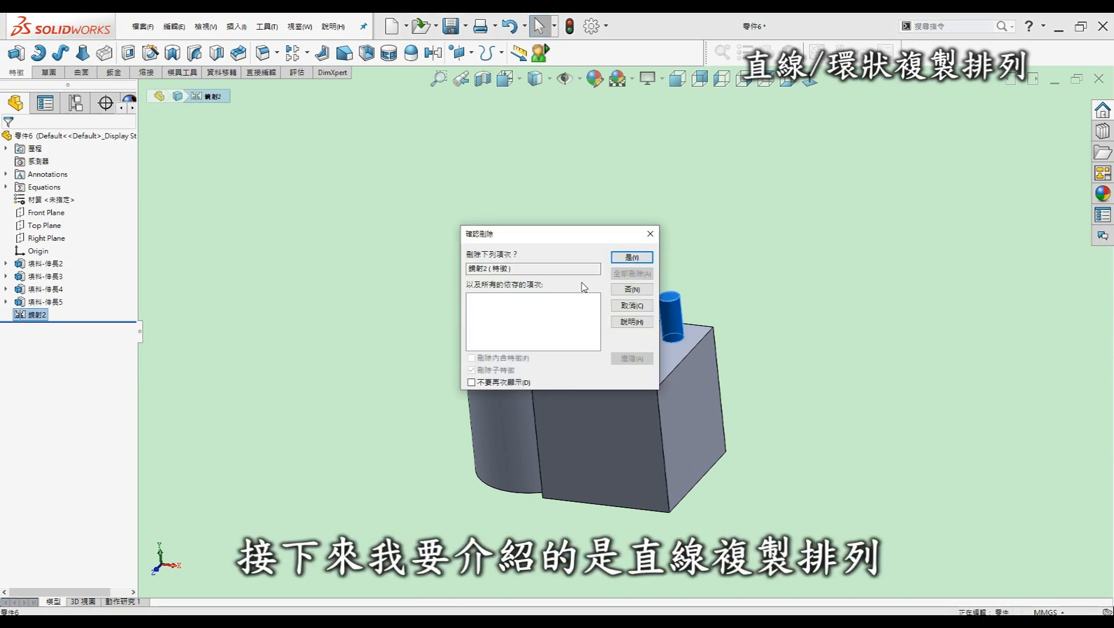
click(631, 257)
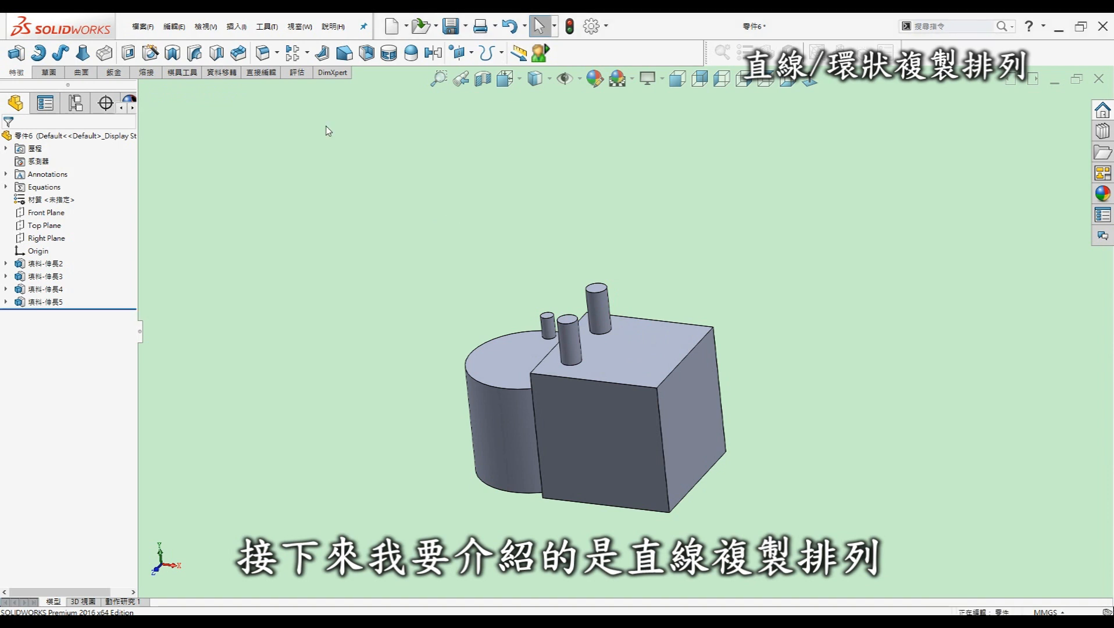
Set up a linear pattern of the two pegs along the cube's rear top edge, direction reversed, with 3 instances at 10 mm spacing
click(292, 53)
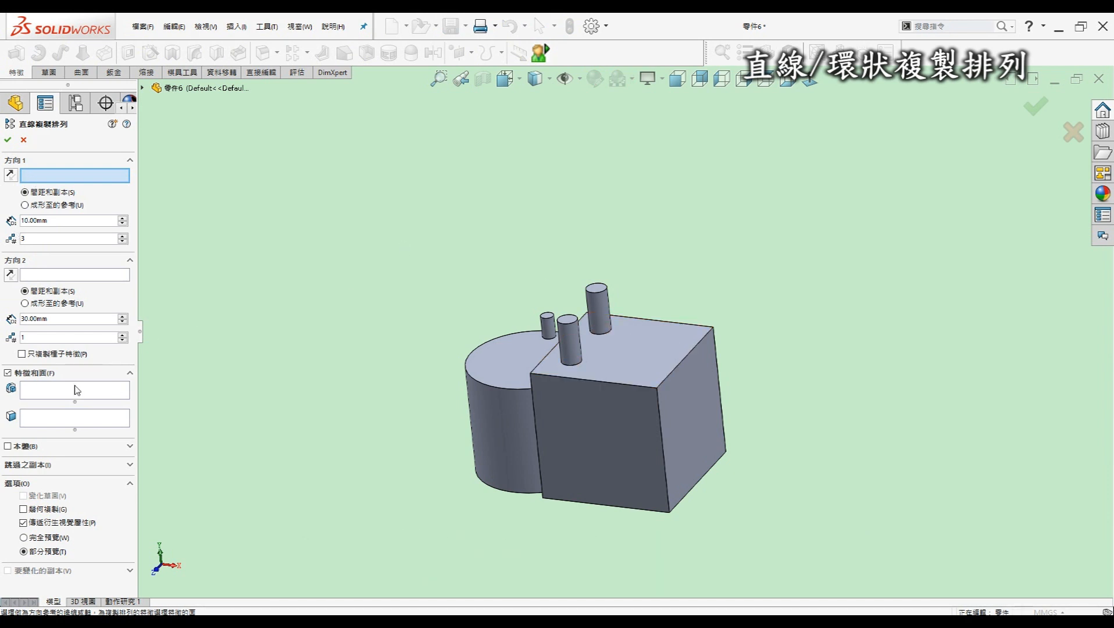
click(666, 320)
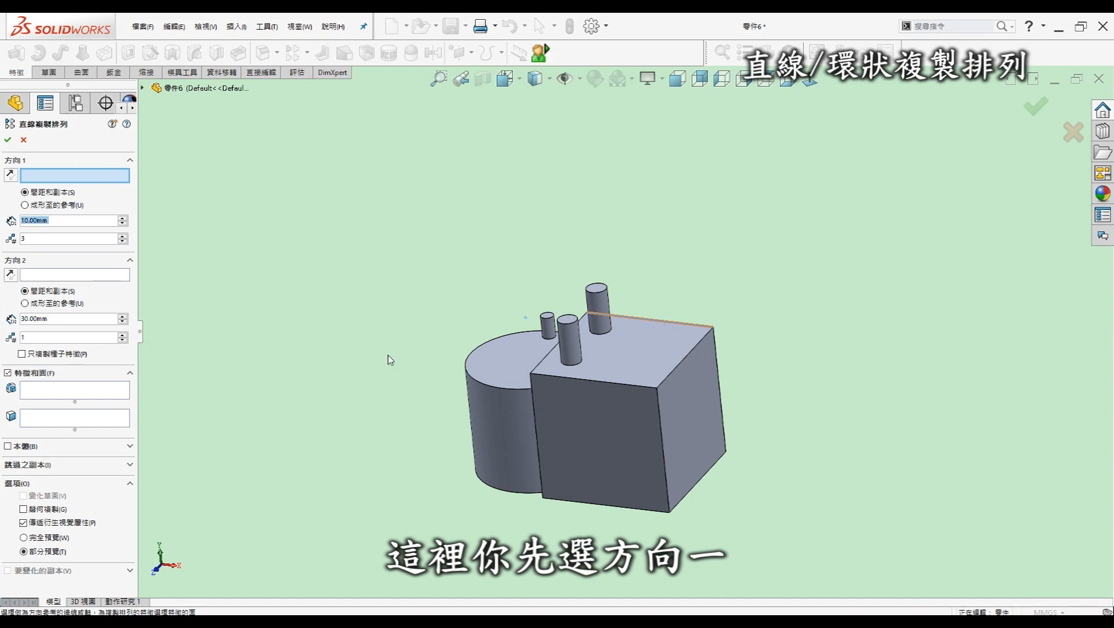
click(36, 395)
click(602, 318)
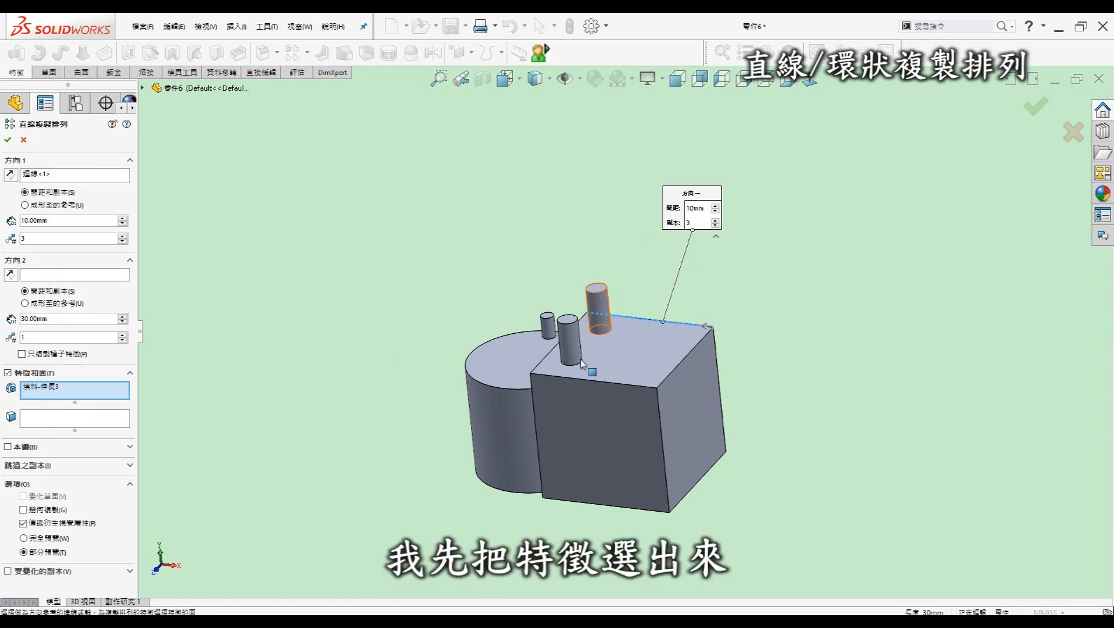
click(12, 177)
click(12, 179)
click(13, 179)
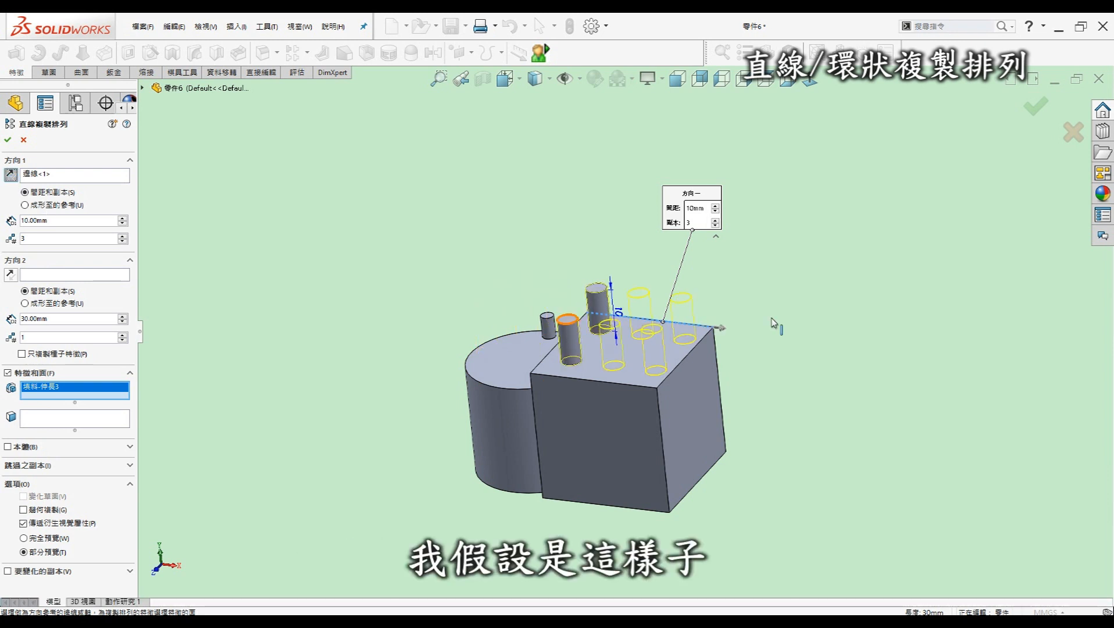
Add a second pattern direction along the cube's left top edge with 3 instances at 30 mm spacing and inspect the preview
click(72, 274)
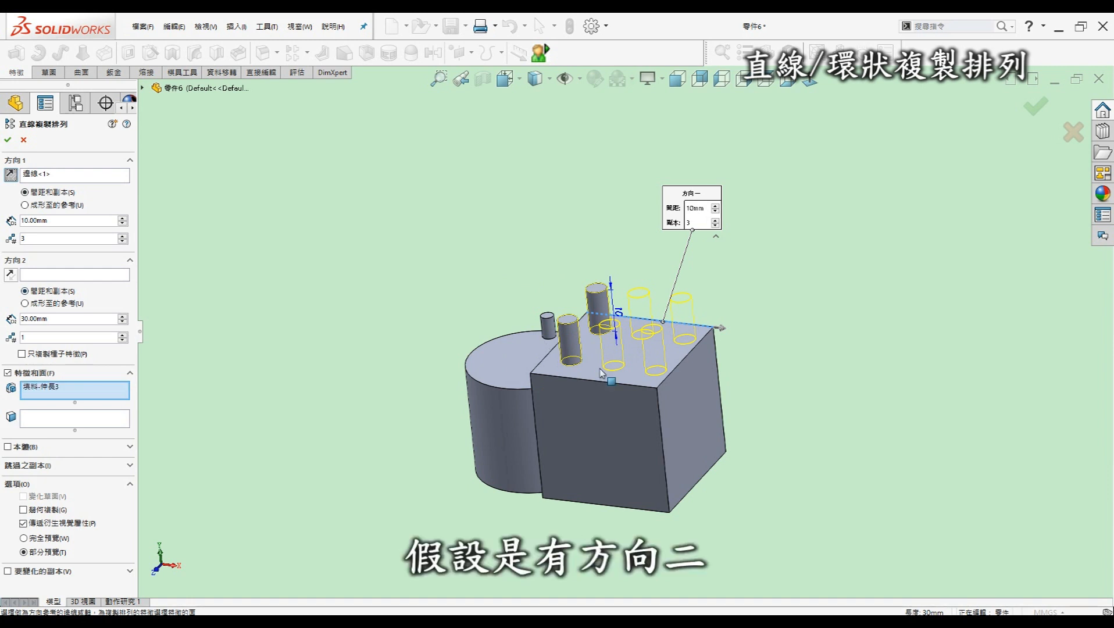
click(542, 367)
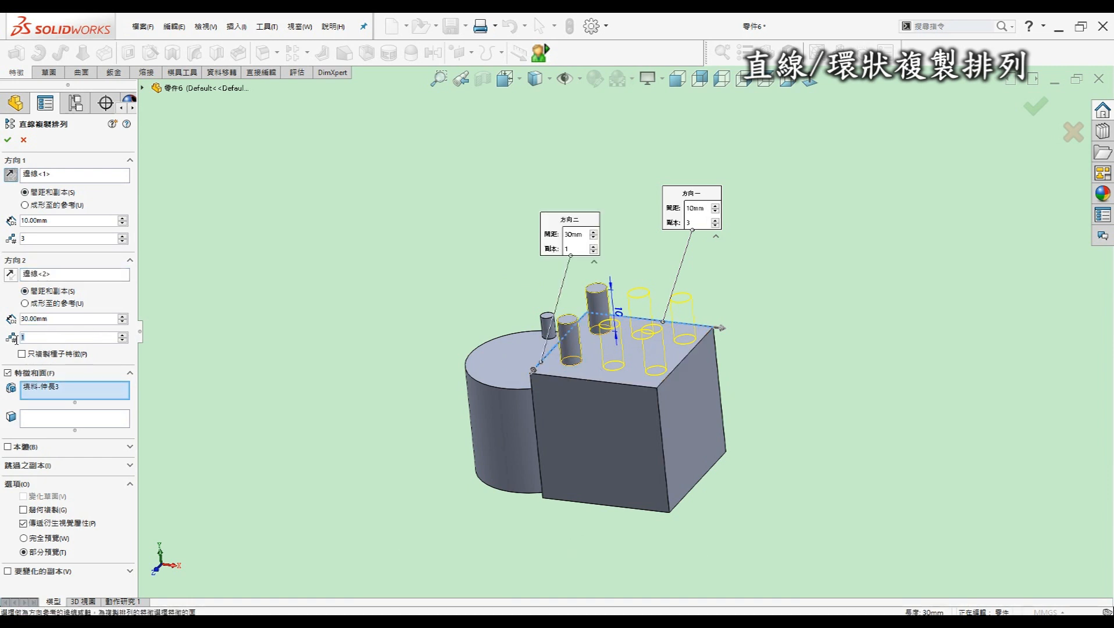
text(3)
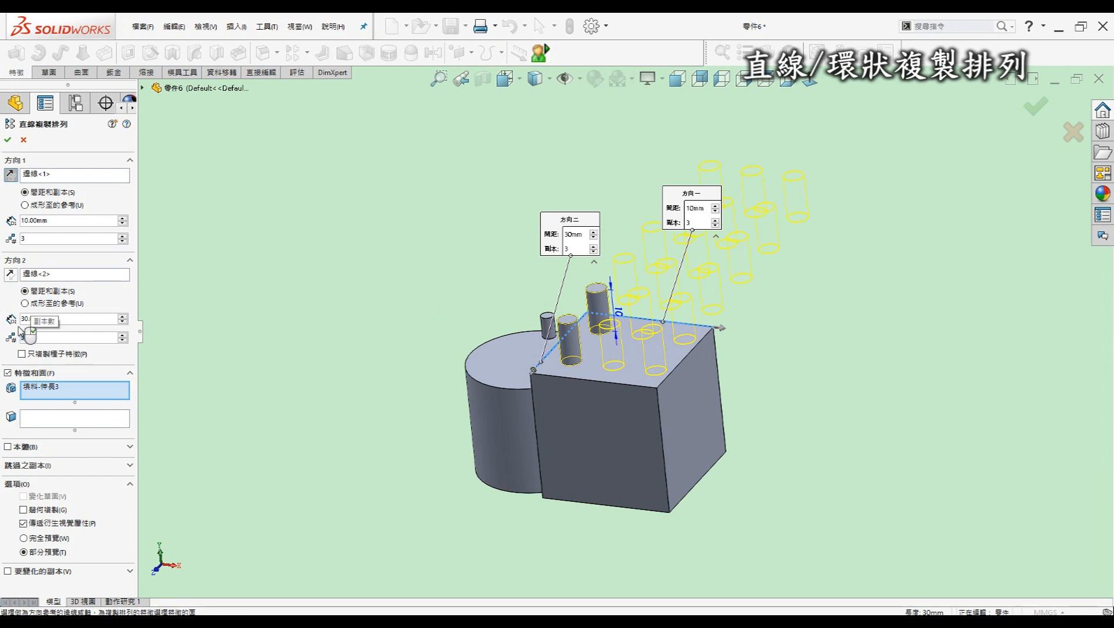
middle_drag(741, 278, 705, 300)
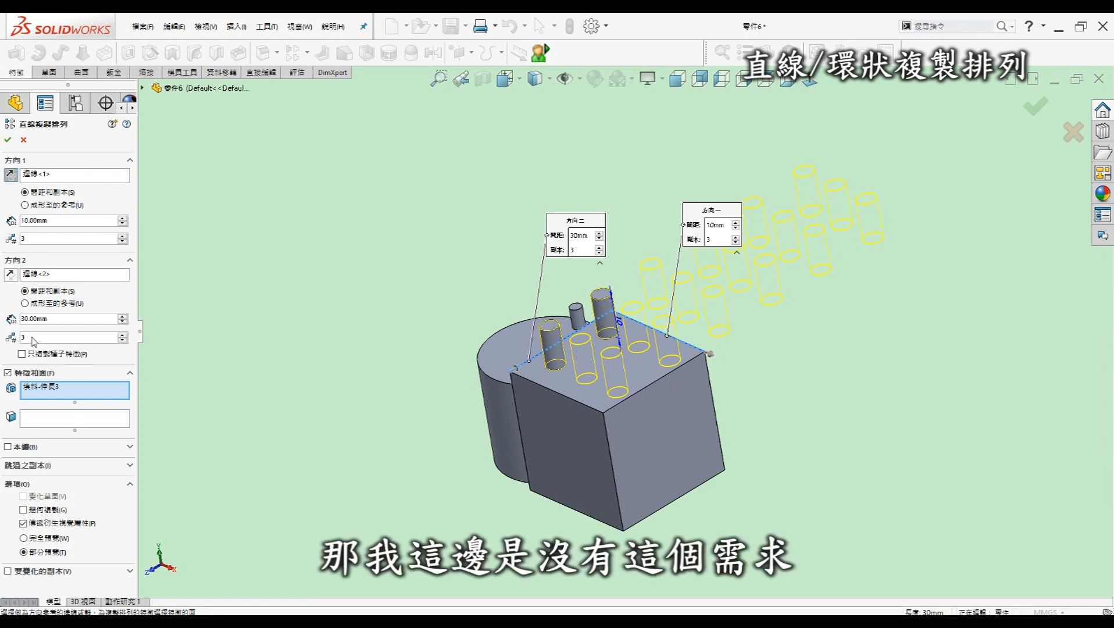
Set the second direction's instance count to 1, finish the linear pattern and inspect the pegs
text(1)
key(Return)
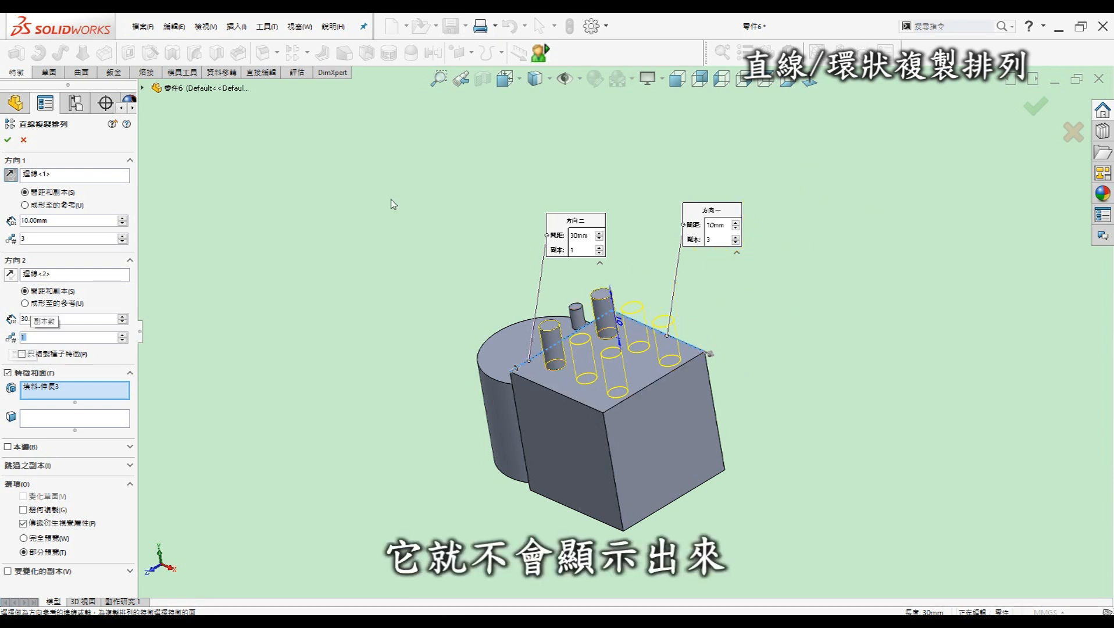
click(8, 141)
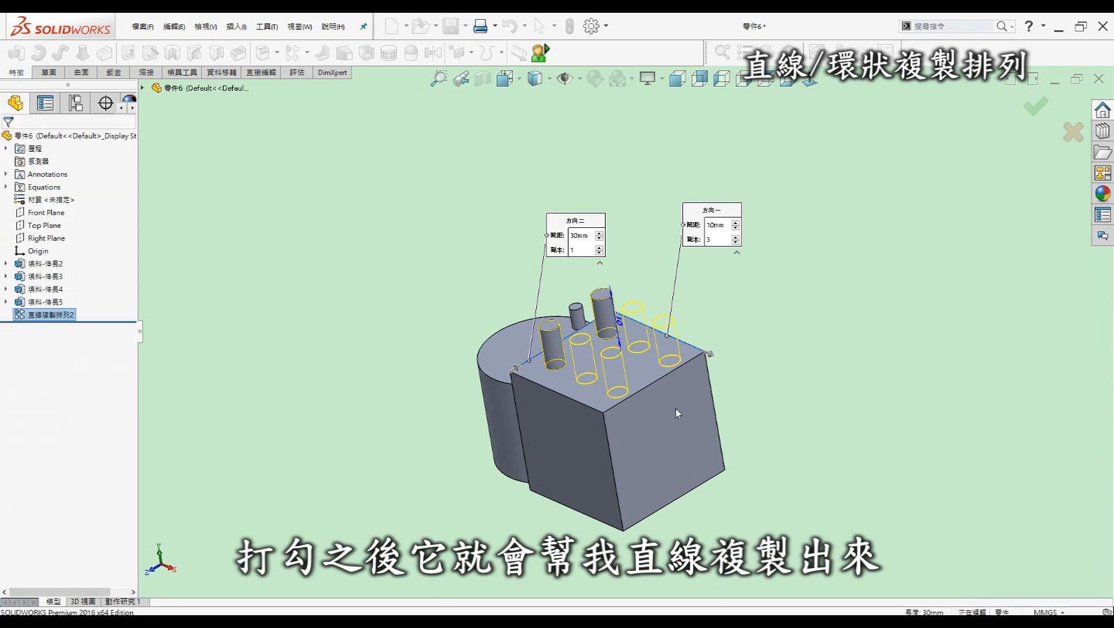
middle_drag(538, 291, 547, 261)
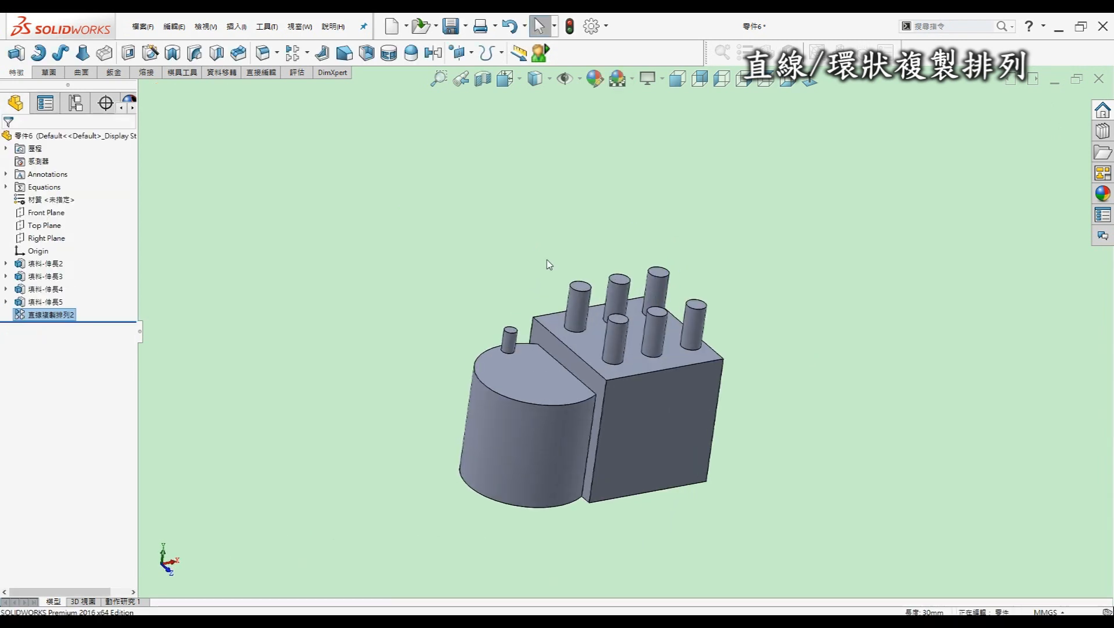
Start a circular pattern, try the large cylinder's side face as its rotation axis, and clear that selection
click(307, 54)
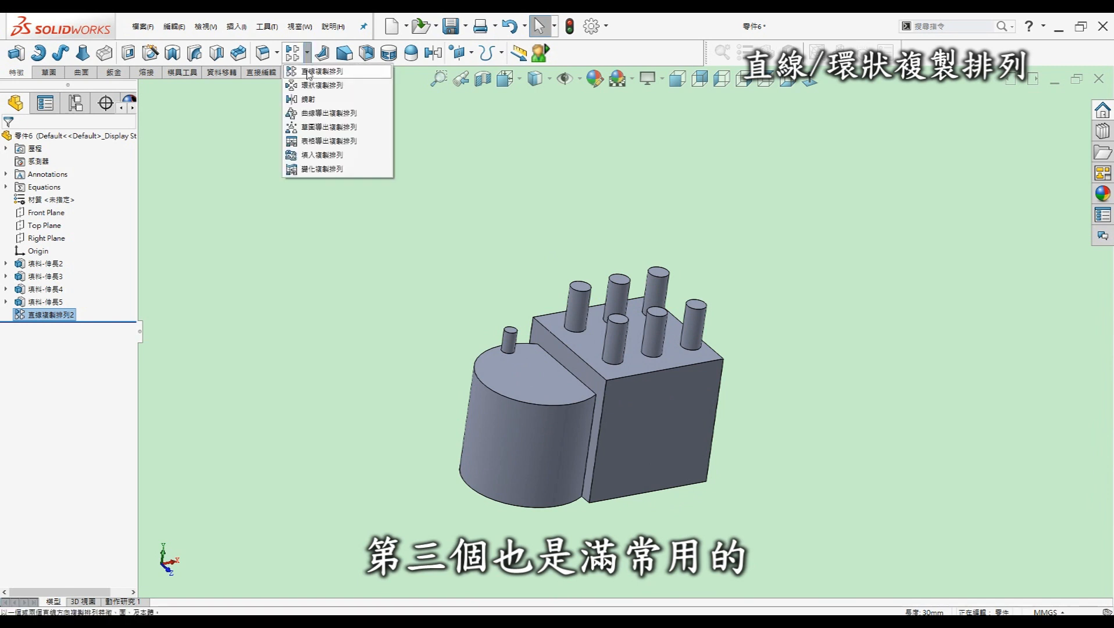
click(321, 87)
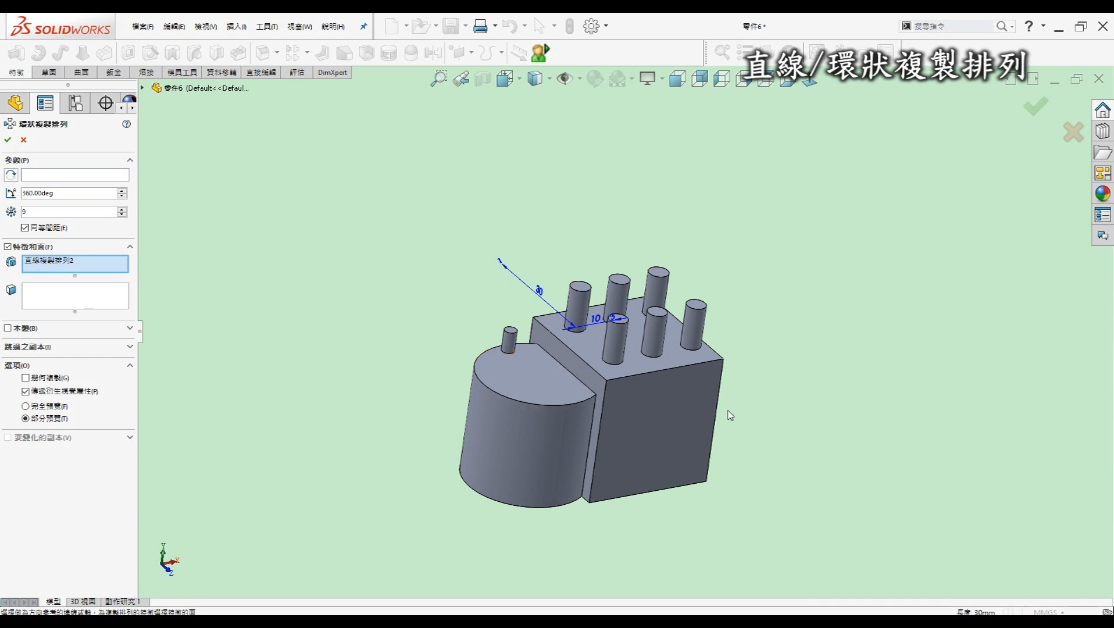
click(51, 179)
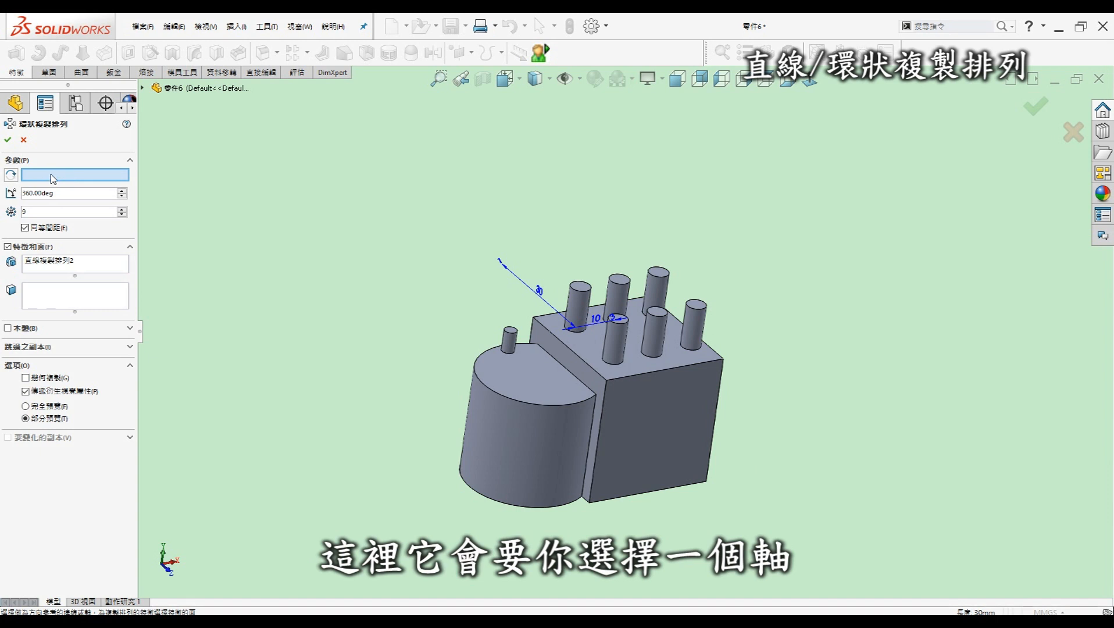
click(395, 436)
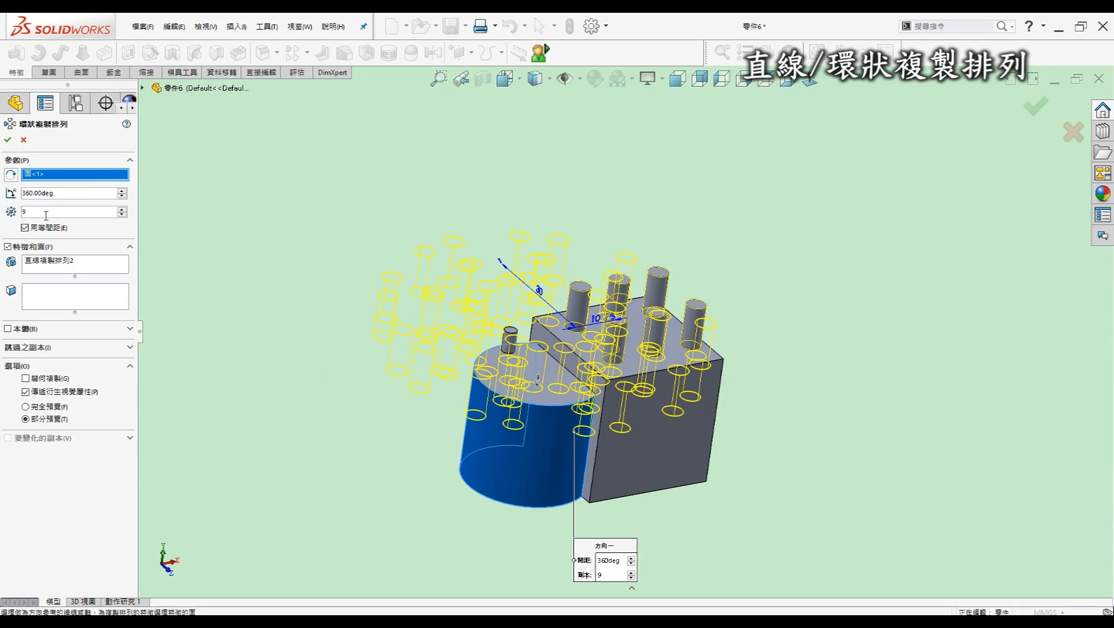
middle_drag(545, 312, 530, 359)
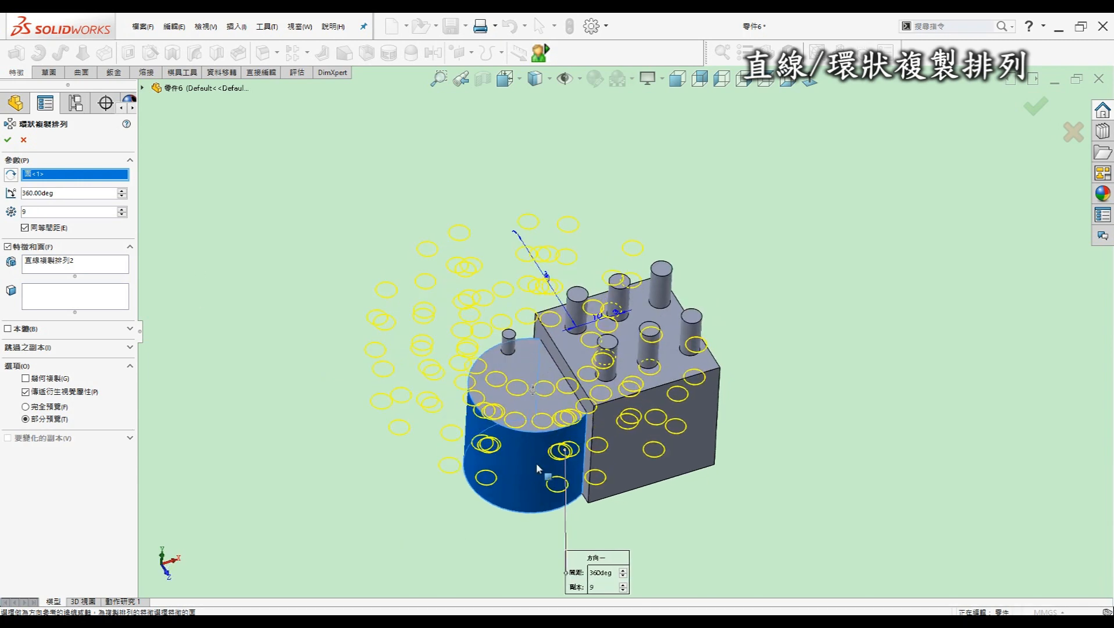
click(480, 312)
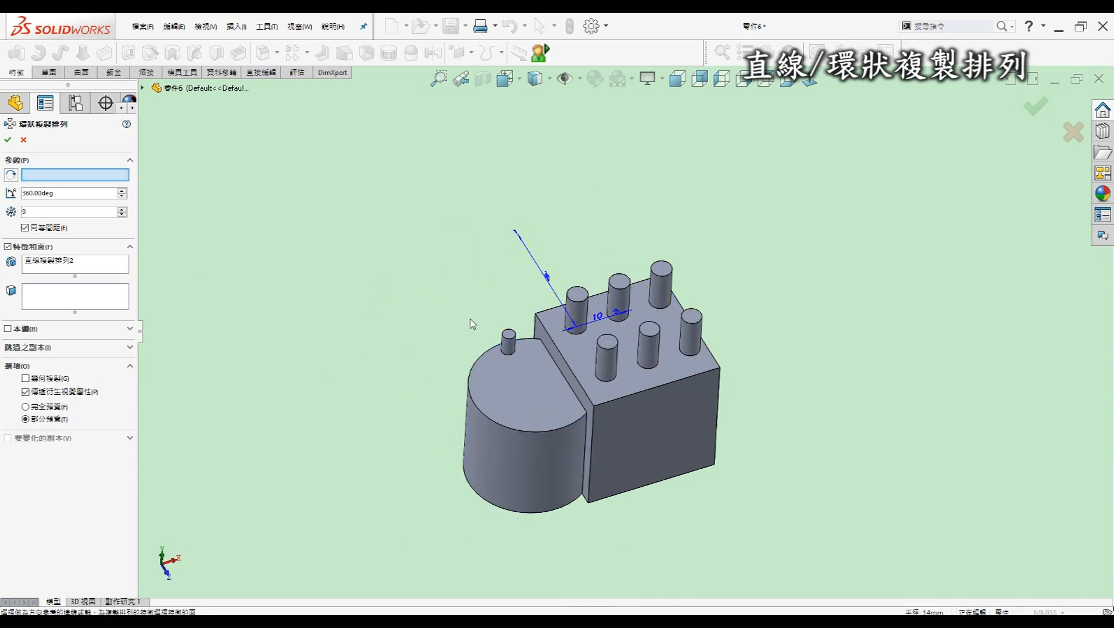
Show the temporary axes and use the large cylinder's central axis as the circular pattern's rotation axis
click(579, 80)
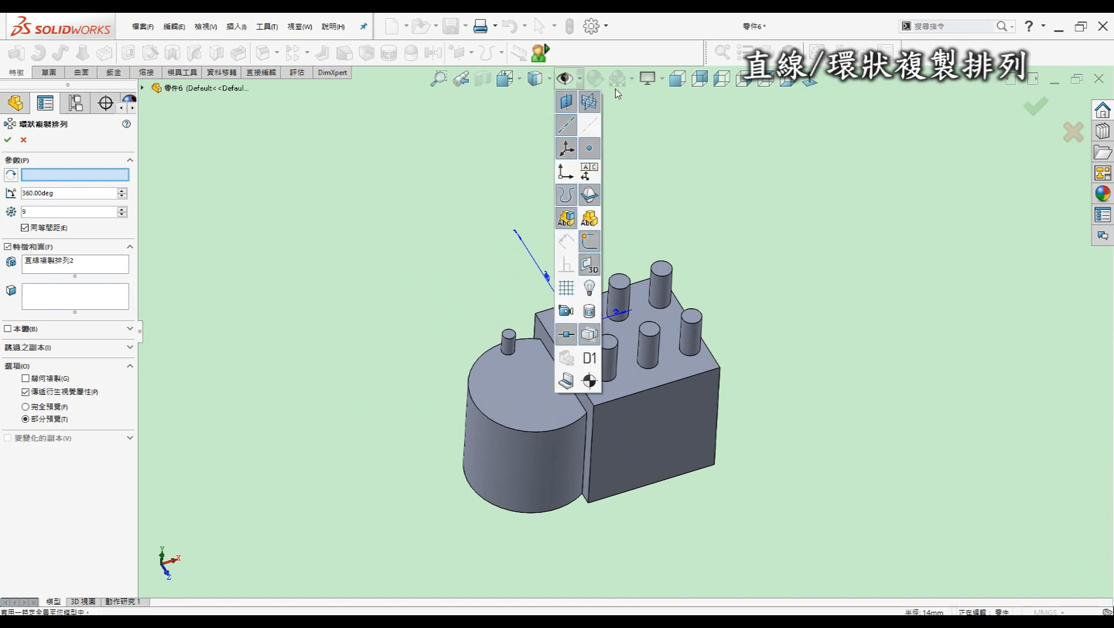
click(616, 92)
click(580, 79)
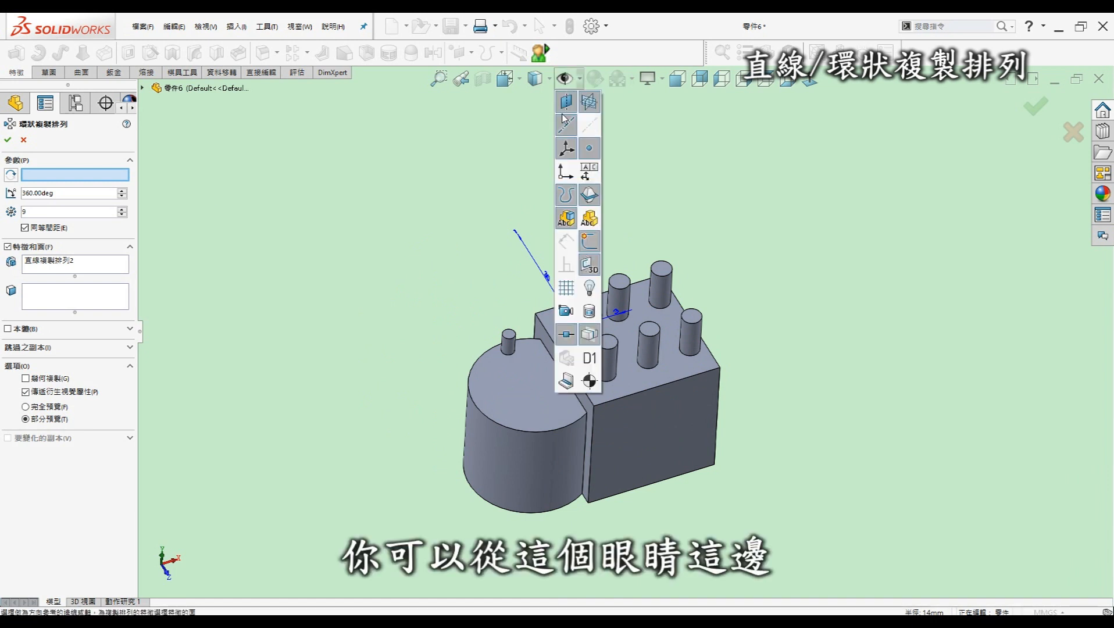
click(594, 129)
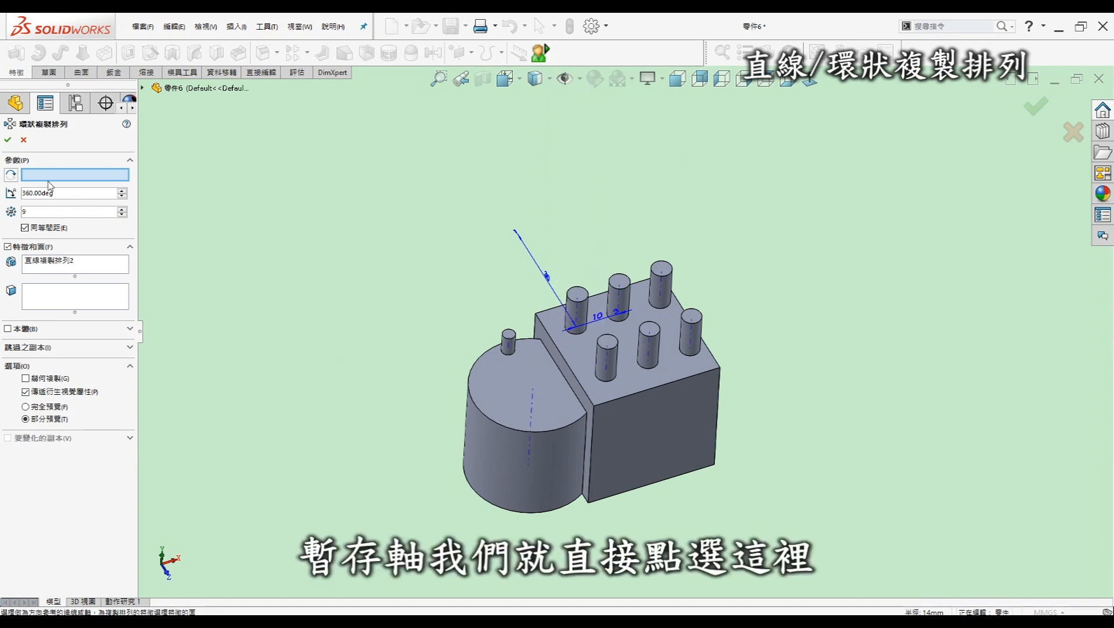
click(530, 413)
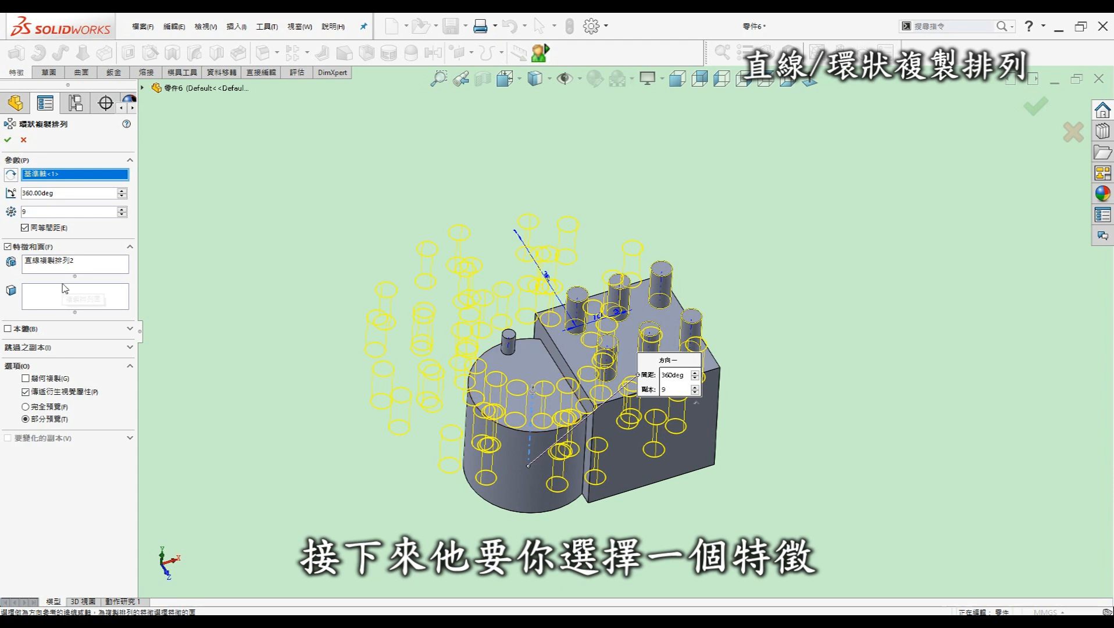
Replace the linear pattern with the small peg on the cylinder as the patterned feature, try uneven spacing, and restore equal spacing over 360 degrees
click(59, 265)
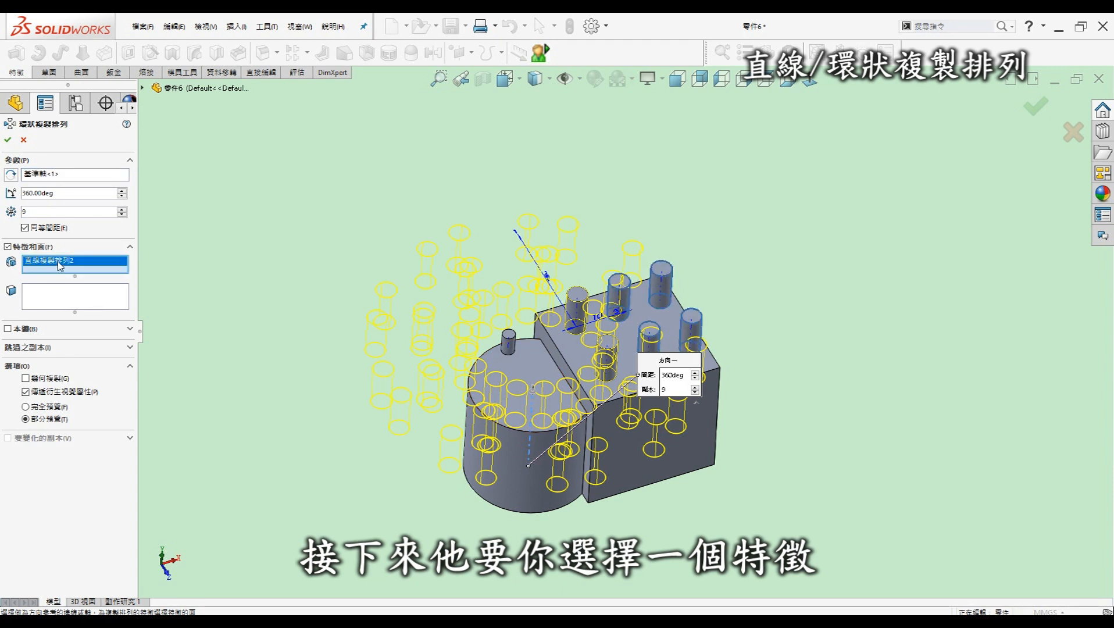
key(Delete)
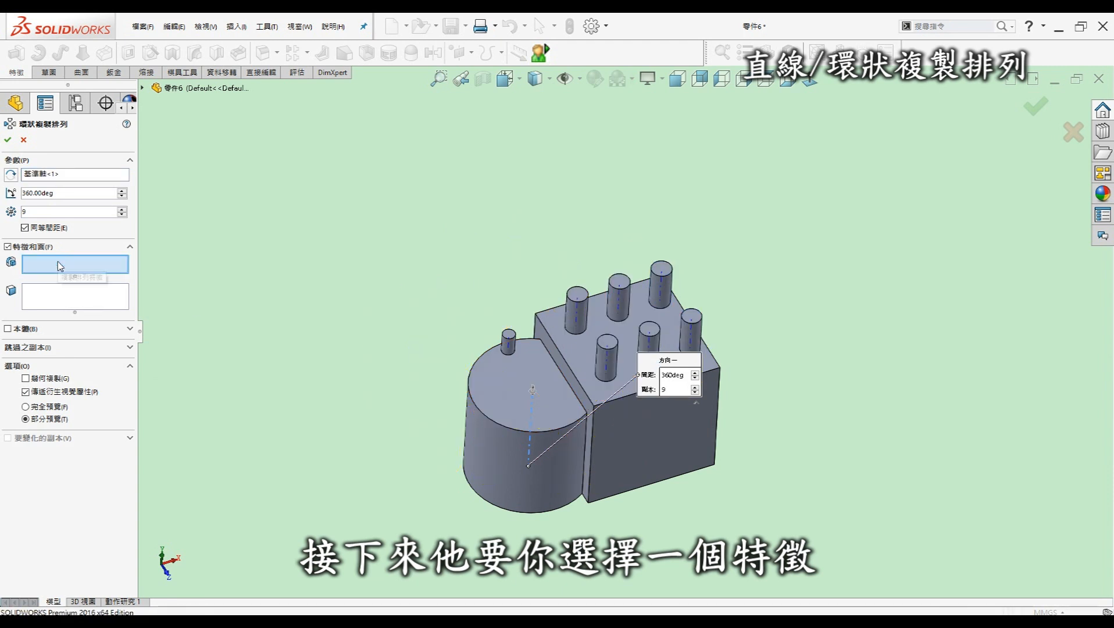
click(143, 89)
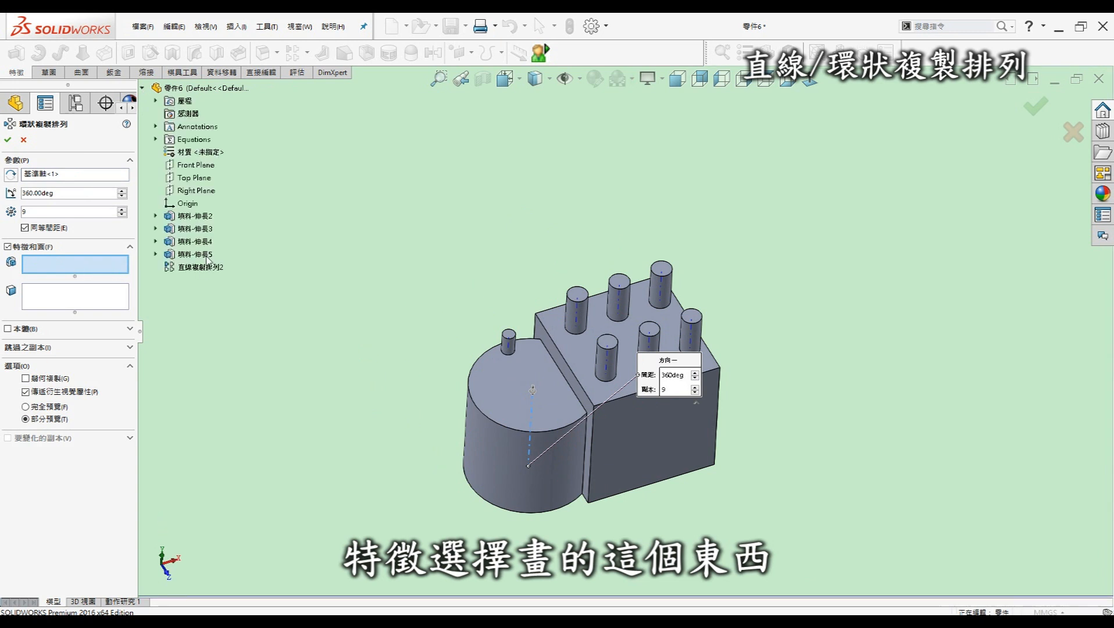
click(510, 344)
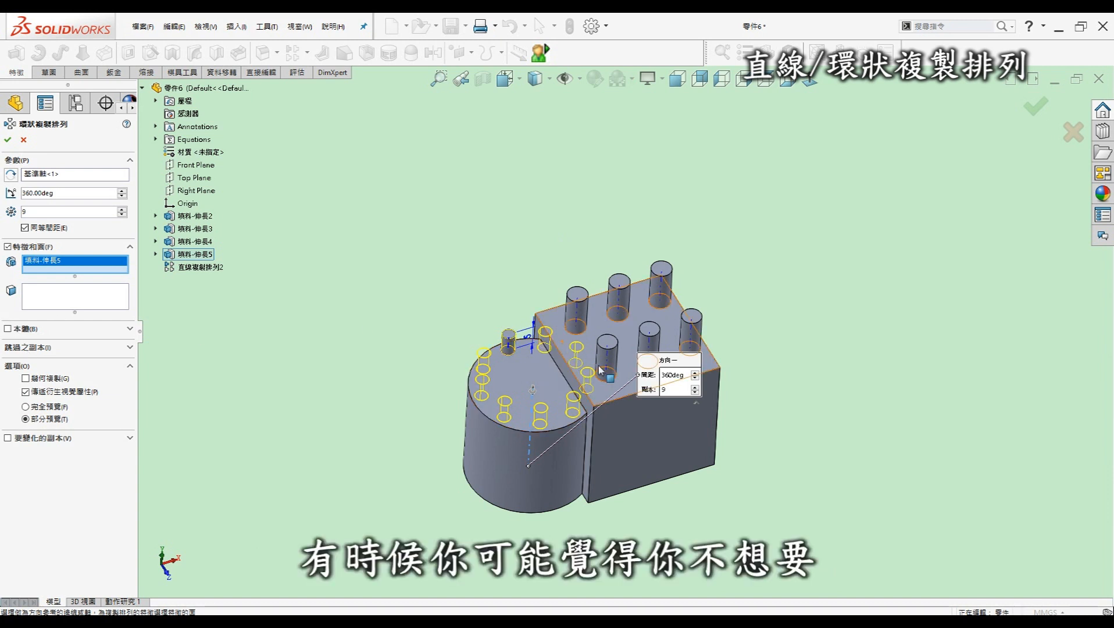
click(44, 227)
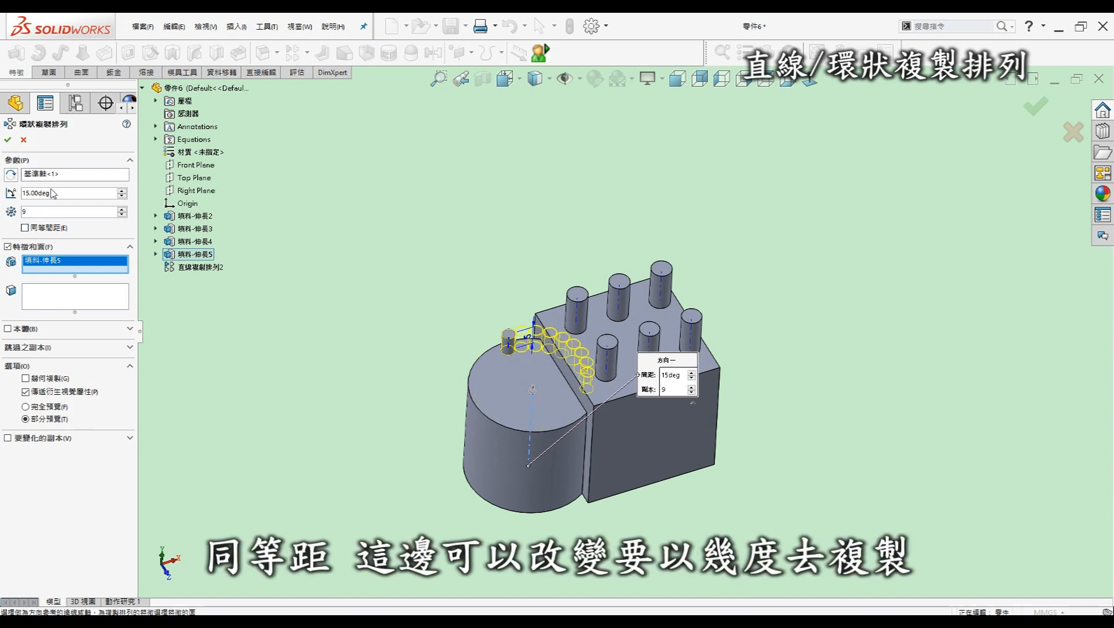
click(24, 227)
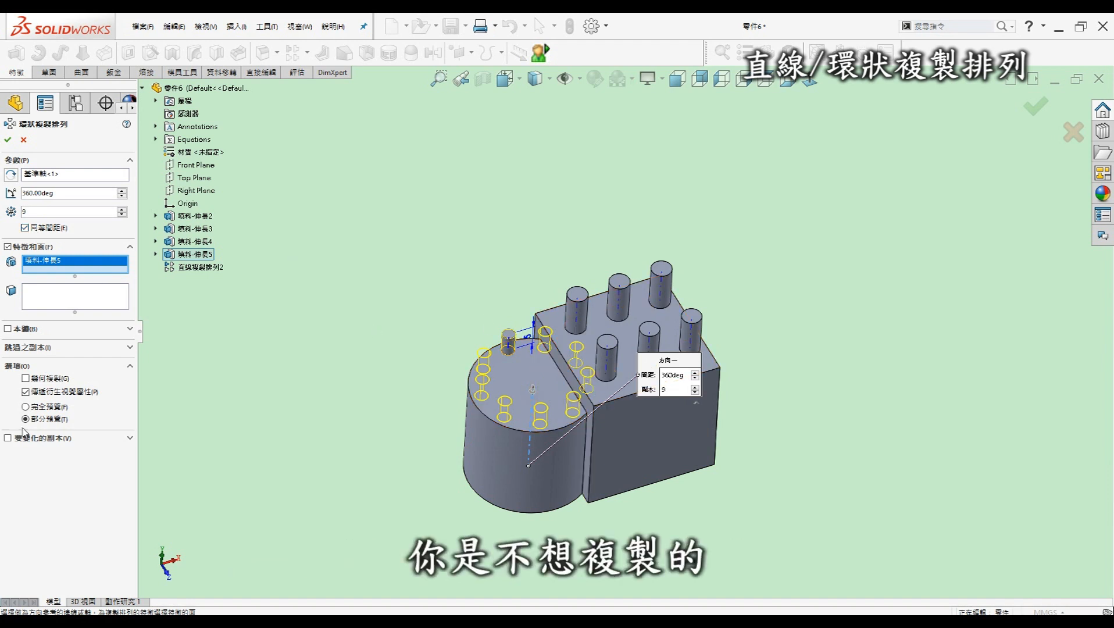
Skip the four peg instances on the side towards the cube and finish the circular pattern
click(36, 348)
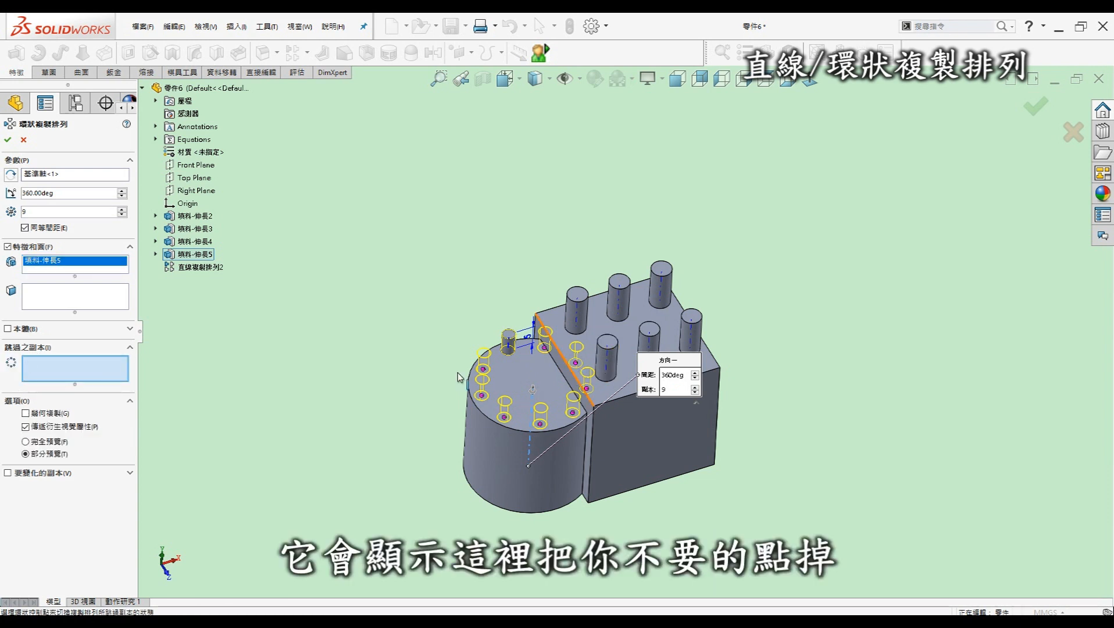
click(576, 363)
click(544, 347)
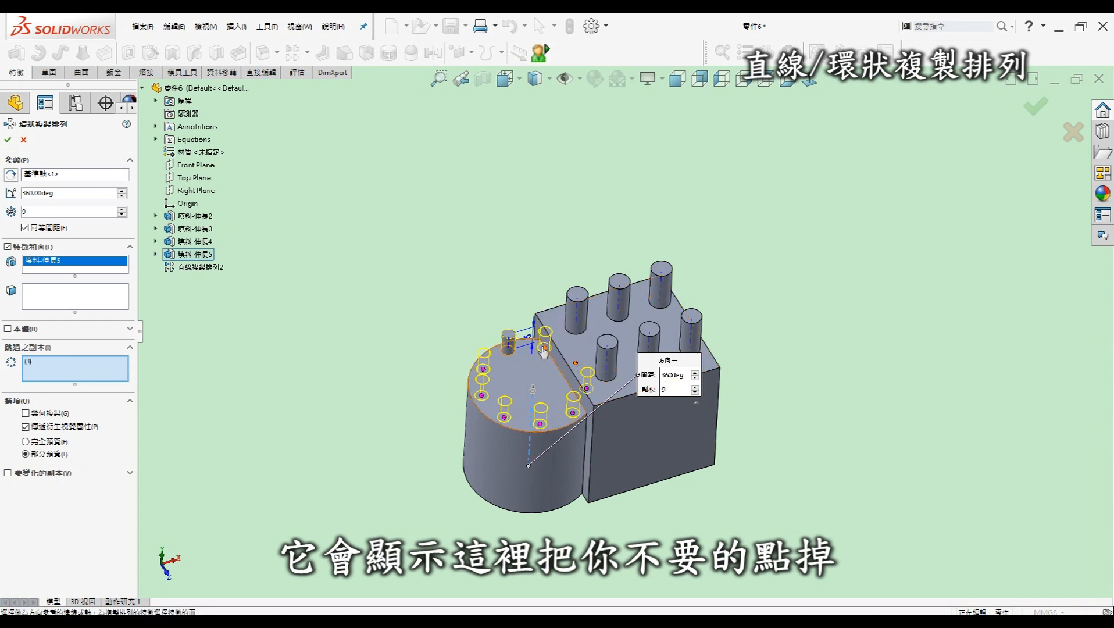
click(586, 388)
click(573, 413)
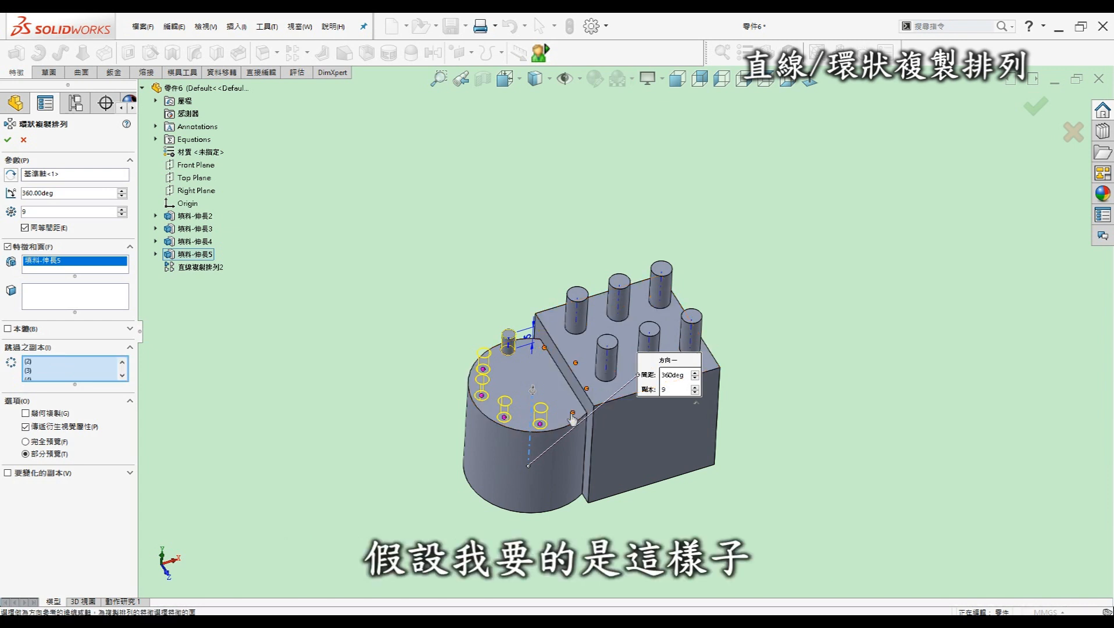
click(1048, 102)
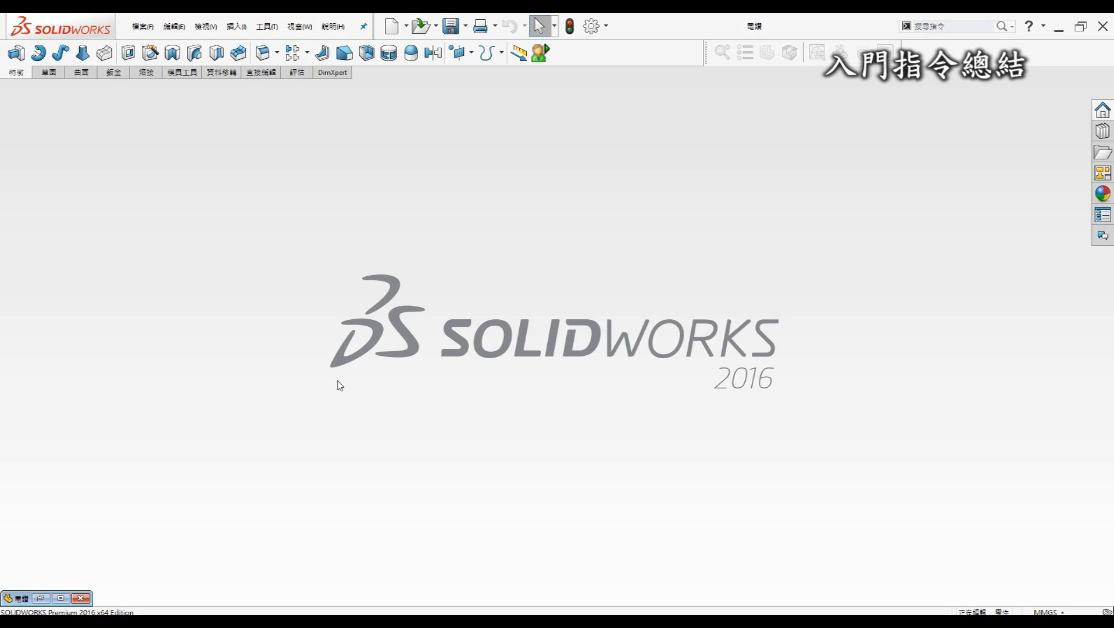
Restore the minimized 電鑽 part and look through the drill's feature tree
click(42, 598)
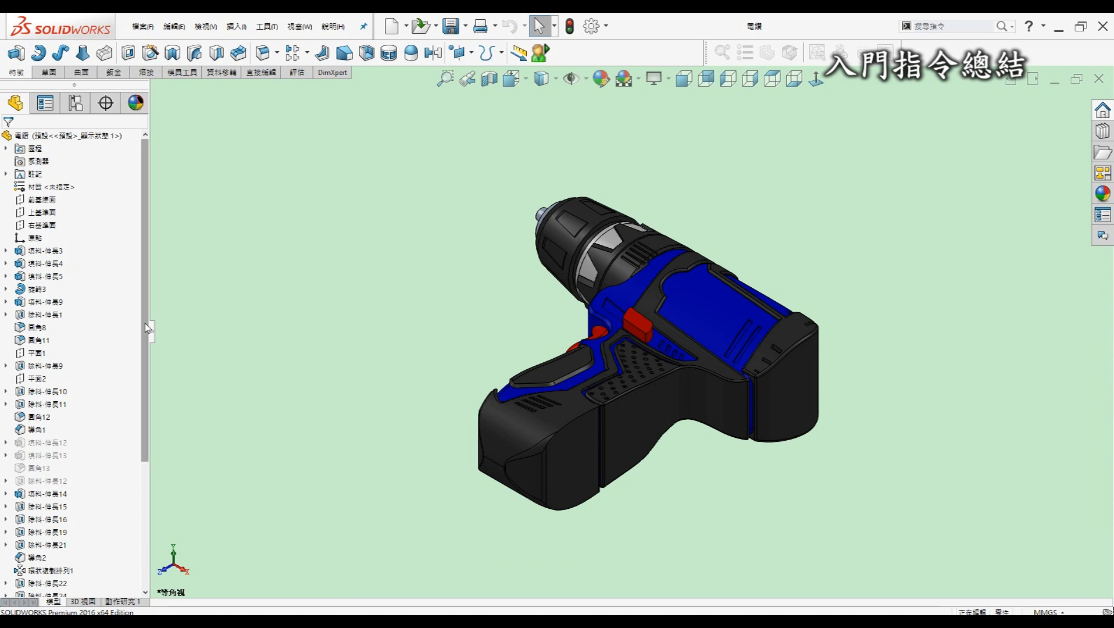
scroll(144, 418, down, 5)
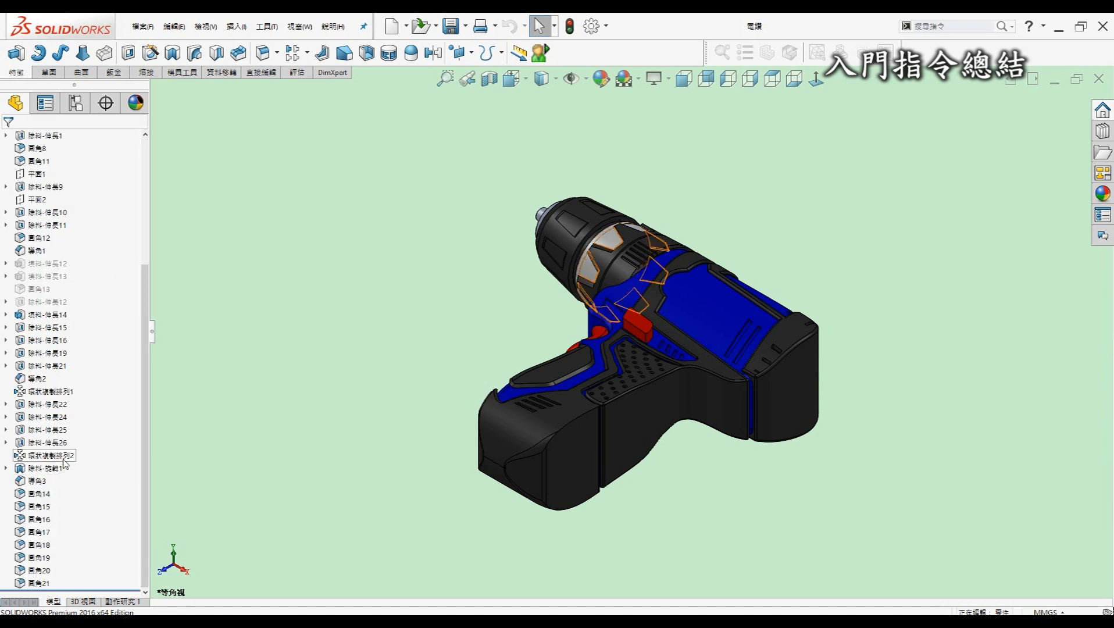
mouse_move(64, 459)
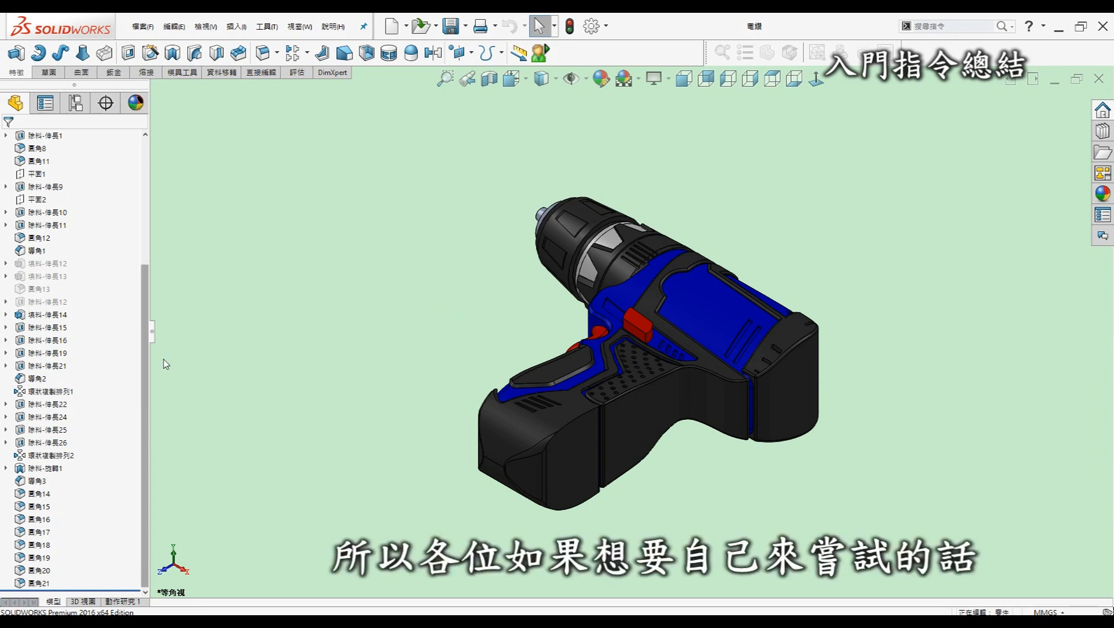
scroll(139, 314, up, 5)
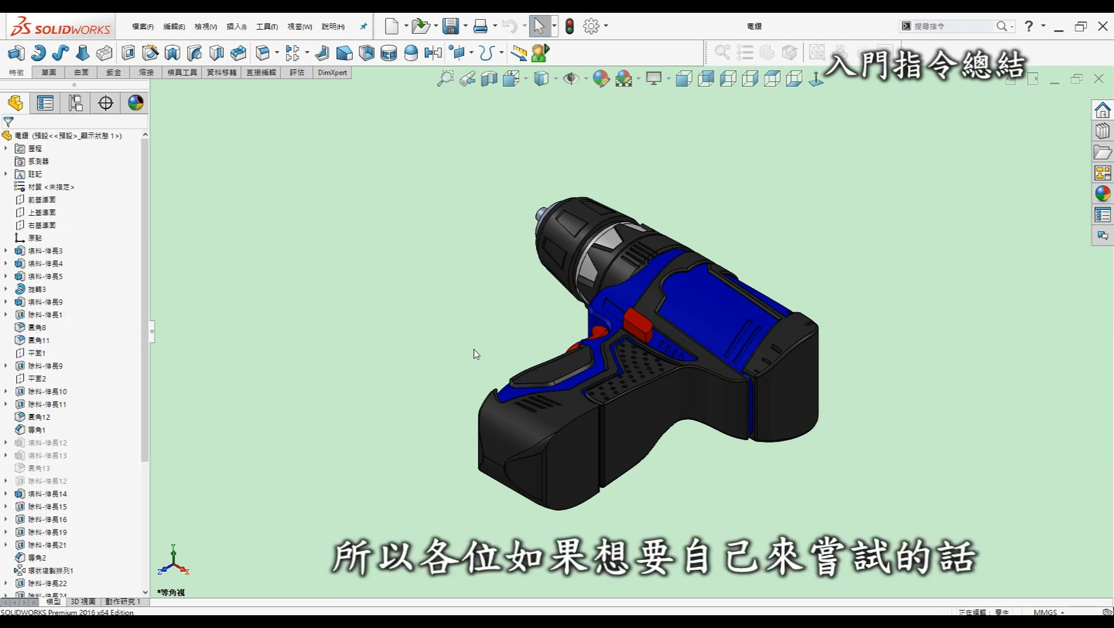